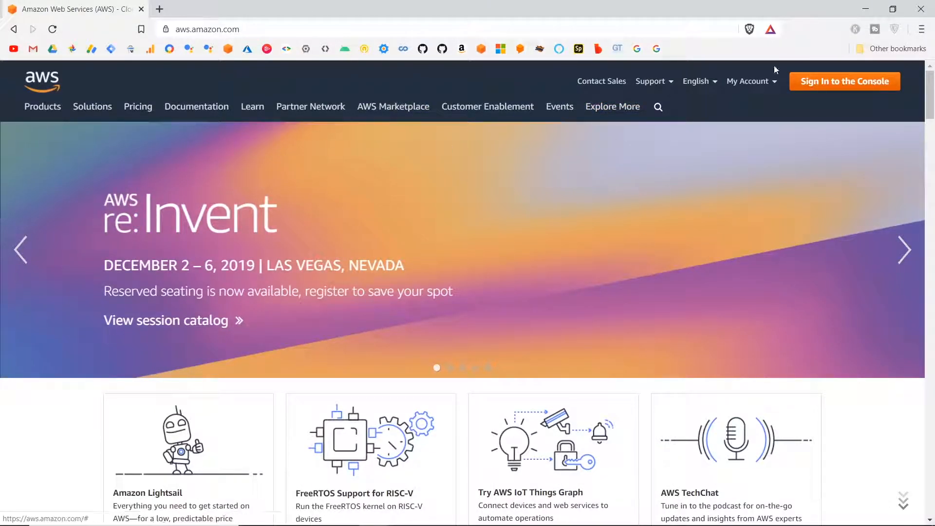
Sign in to the AWS console, check the region list, and open the running EC2 instances
click(827, 83)
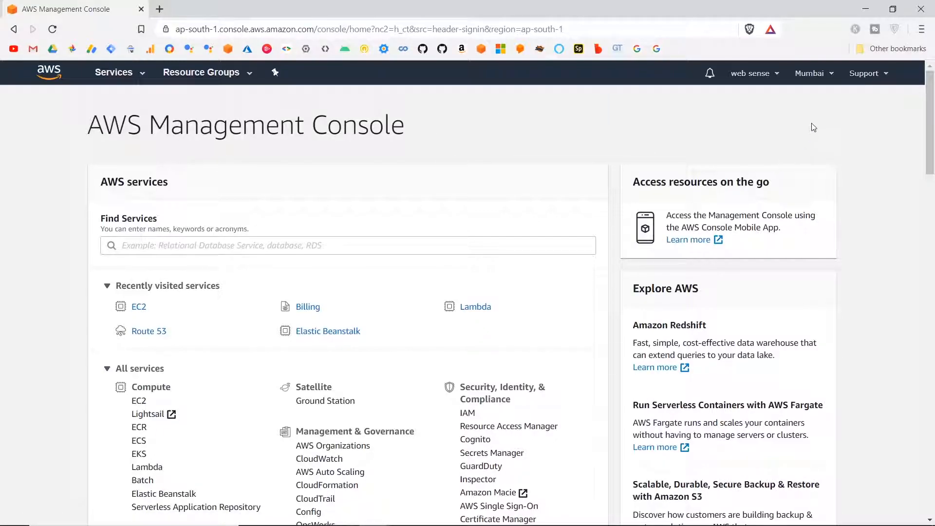
click(831, 76)
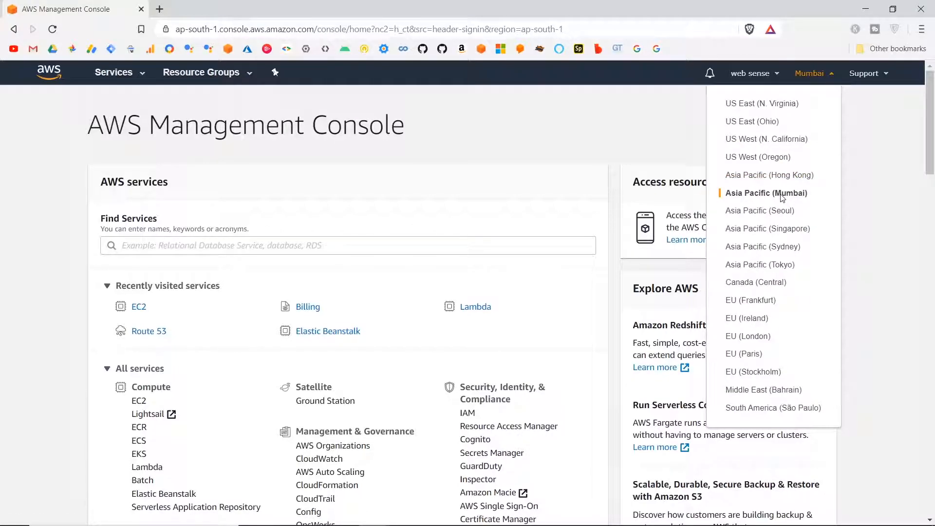
click(831, 74)
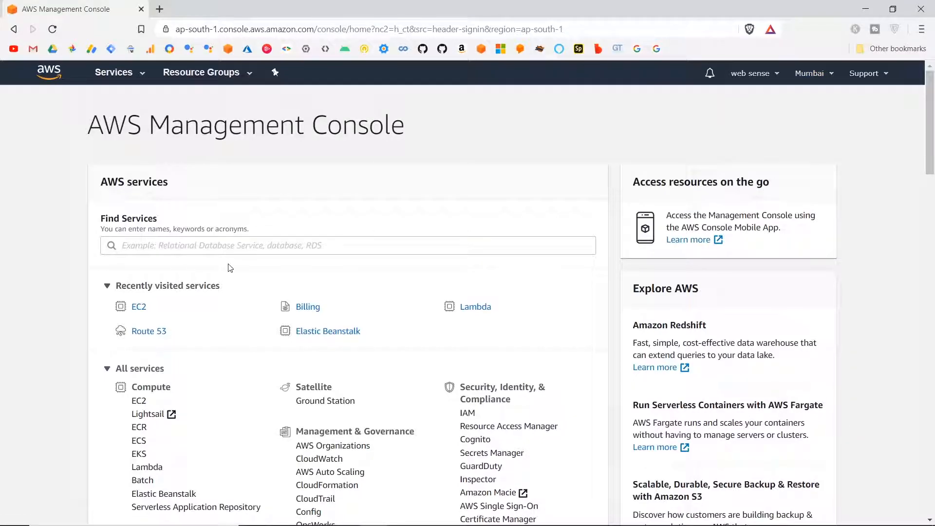
scroll(173, 277, down, 1)
scroll(172, 278, down, 3)
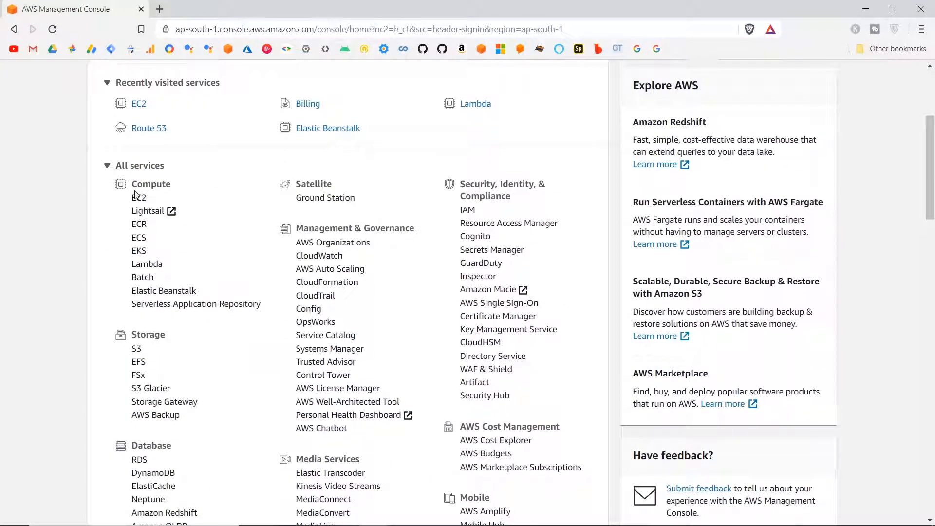
scroll(146, 201, up, 1)
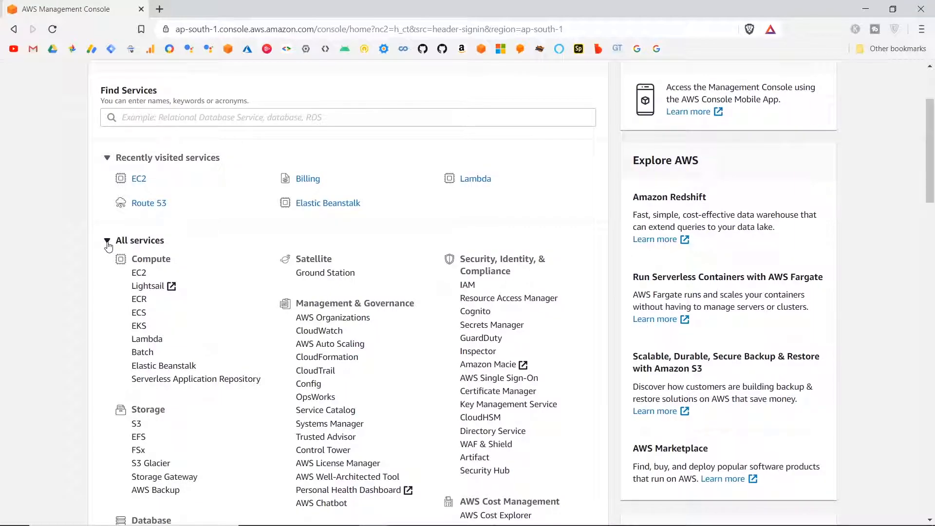
click(139, 272)
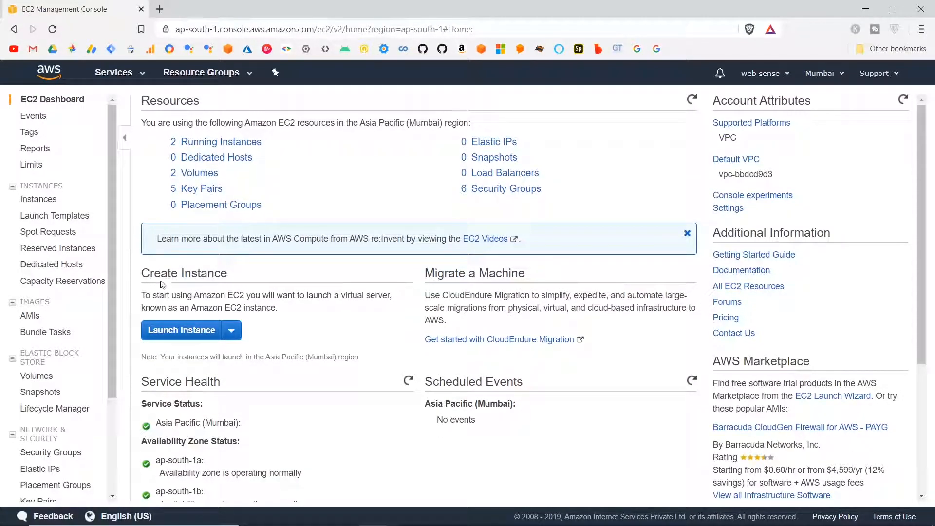
click(215, 145)
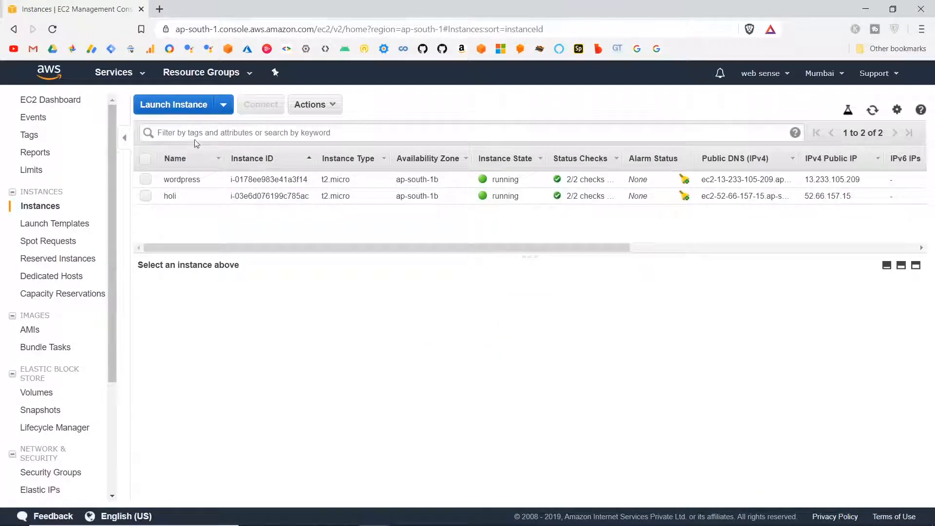
Start launching a new instance and select the Microsoft Windows Server 2019 Base image
click(190, 109)
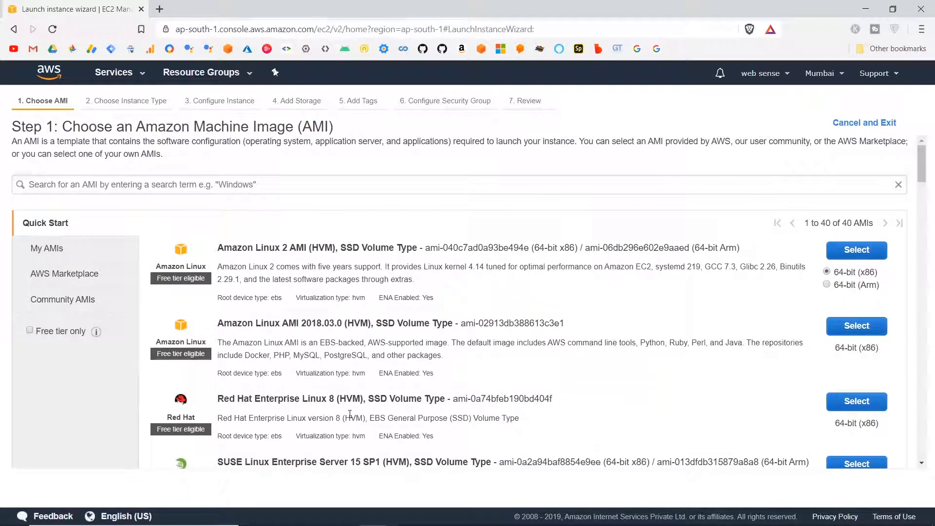
scroll(350, 414, down, 4)
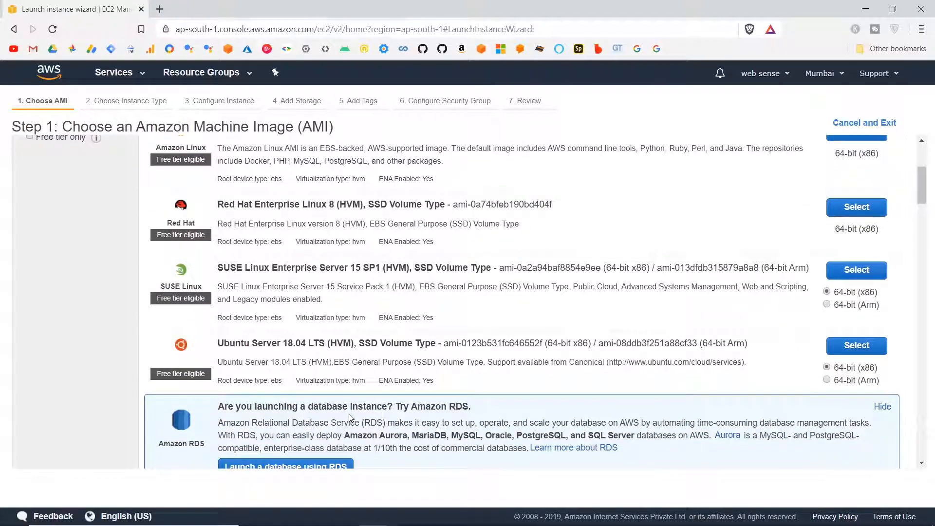
scroll(349, 416, up, 5)
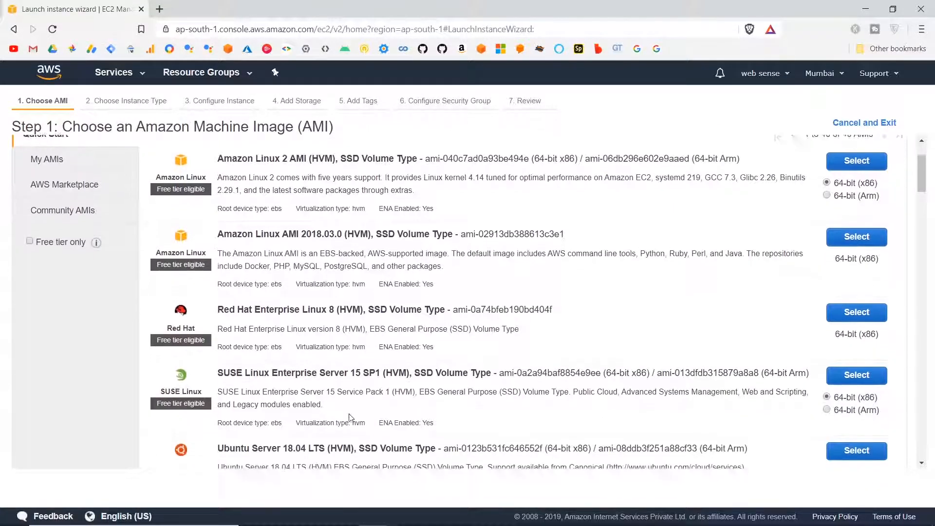
scroll(349, 416, down, 5)
scroll(349, 418, down, 4)
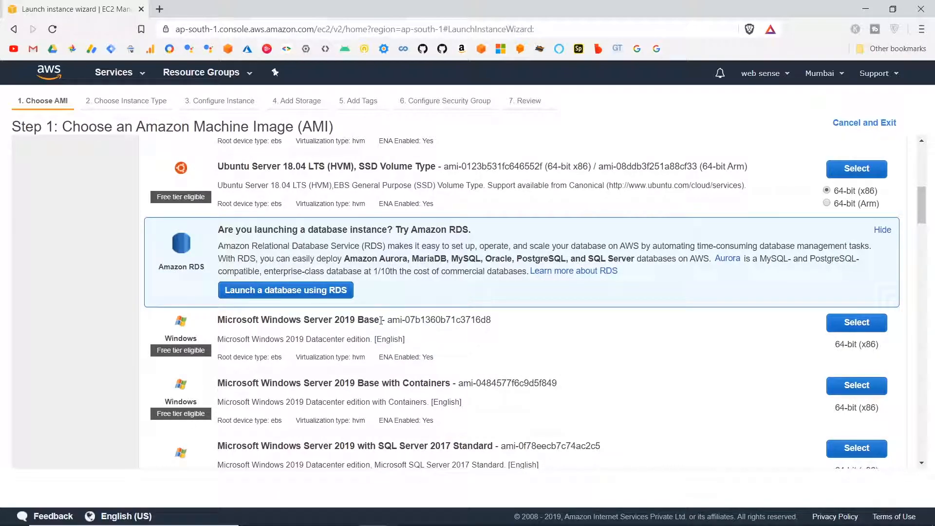
scroll(378, 343, down, 1)
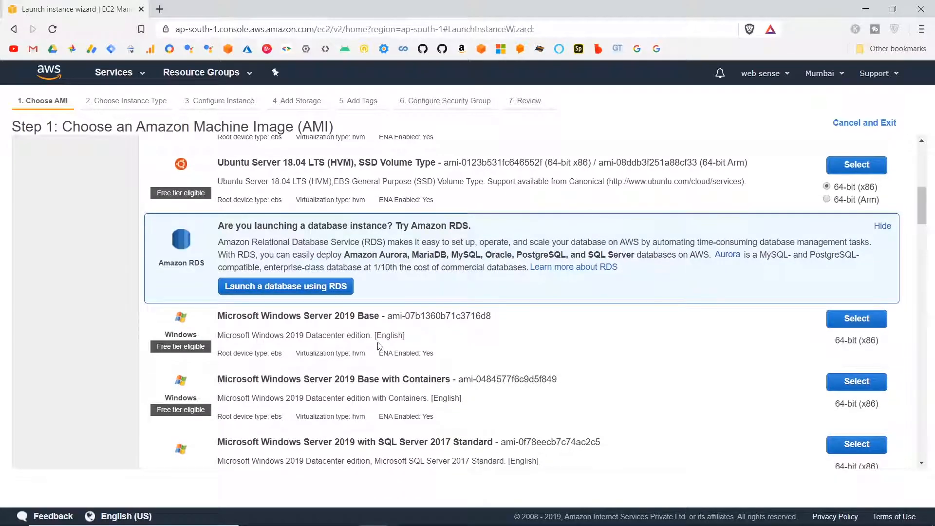
scroll(379, 346, down, 1)
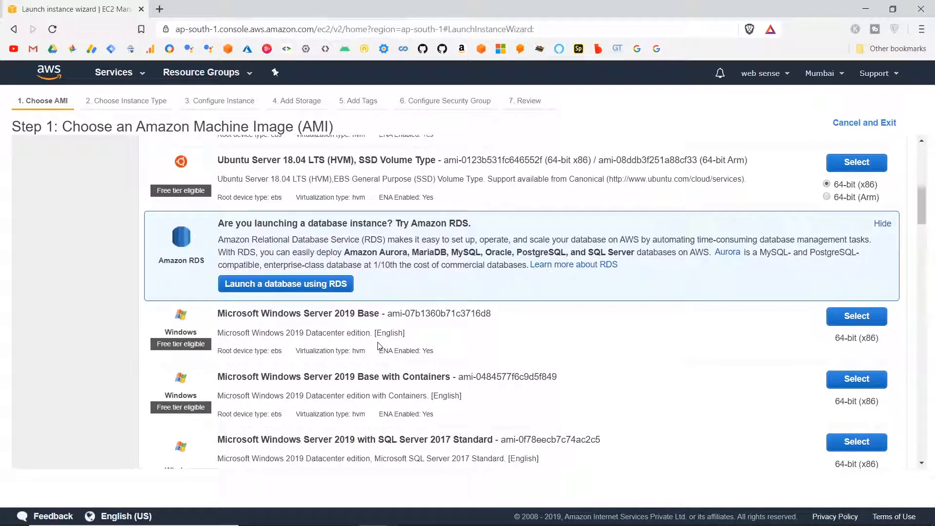
click(862, 316)
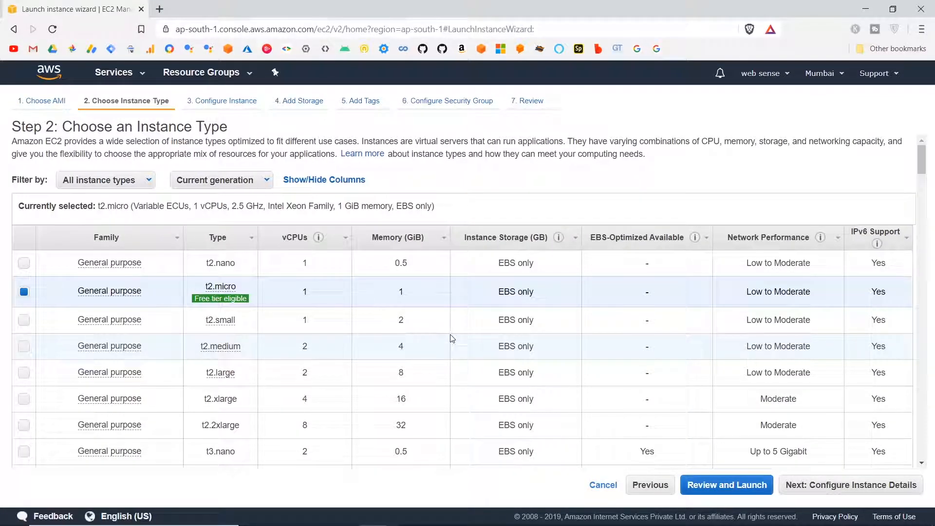
Accept the preselected t2.micro instance type with default instance details and storage, and proceed to the tags stage
scroll(465, 343, down, 4)
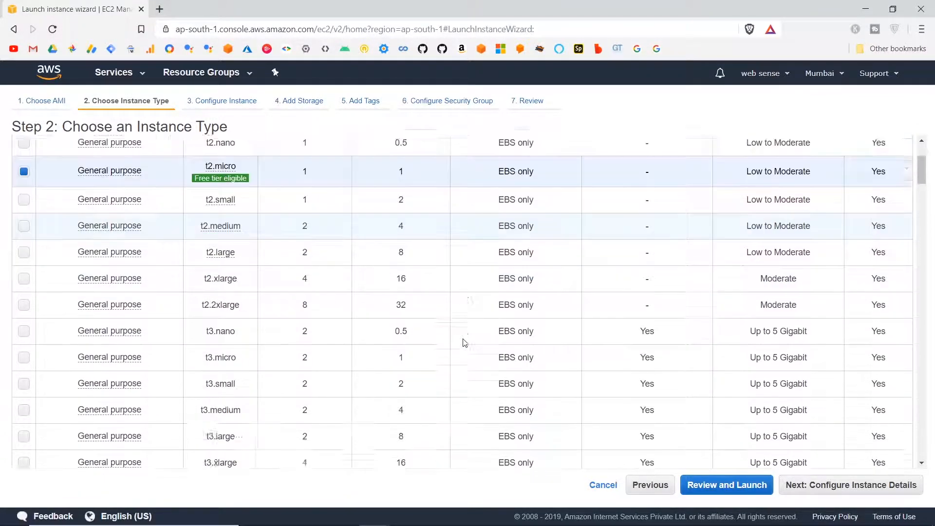
scroll(465, 342, up, 4)
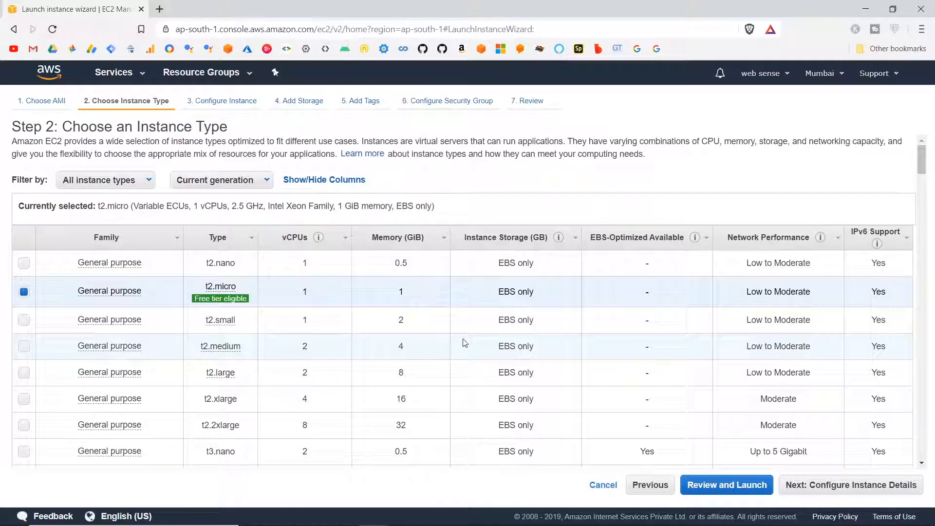
click(867, 487)
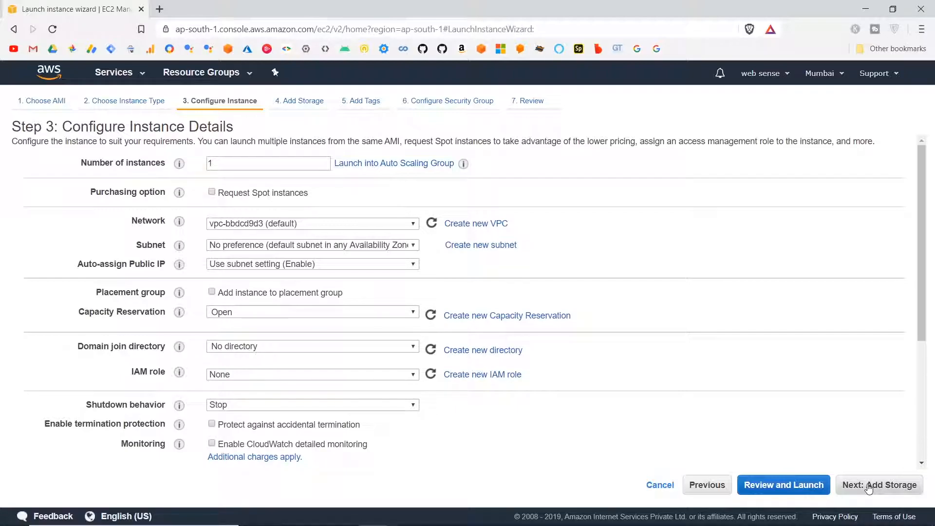
click(867, 487)
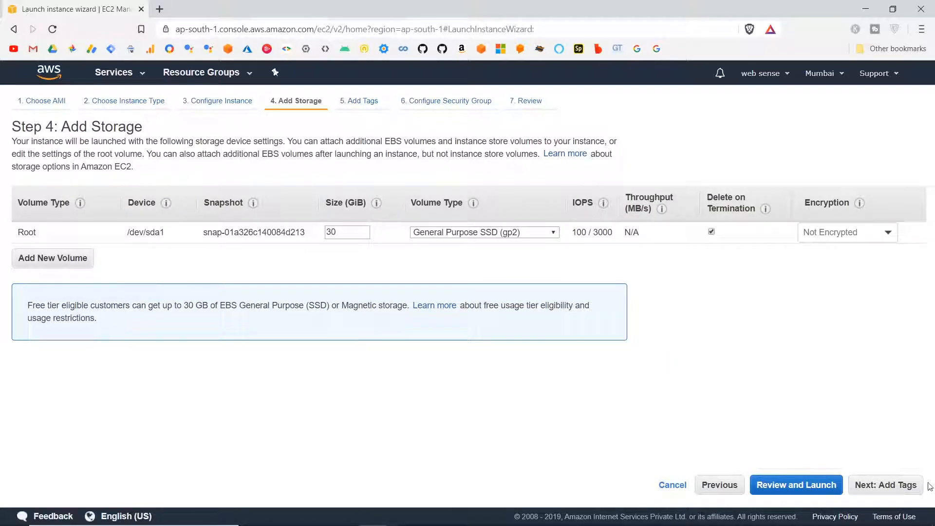
click(891, 486)
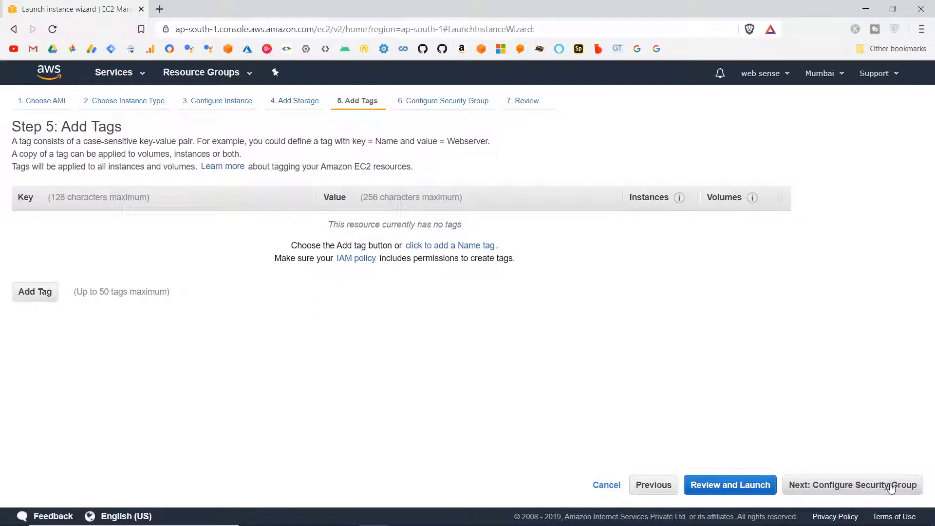
Add a tag with the key "web" and the value "sense"
click(26, 294)
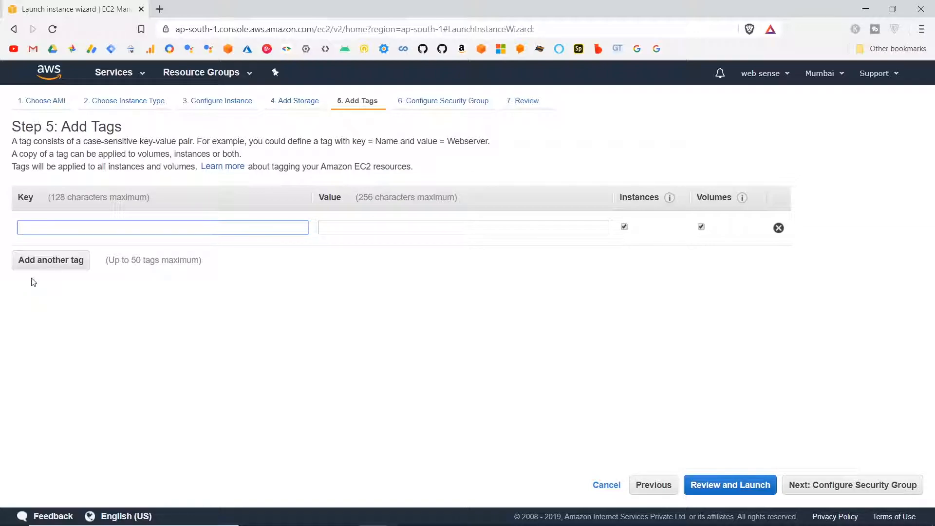
text(we)
key(BackSpace)
key(BackSpace)
text(web)
click(368, 227)
text(sense)
click(312, 314)
click(133, 225)
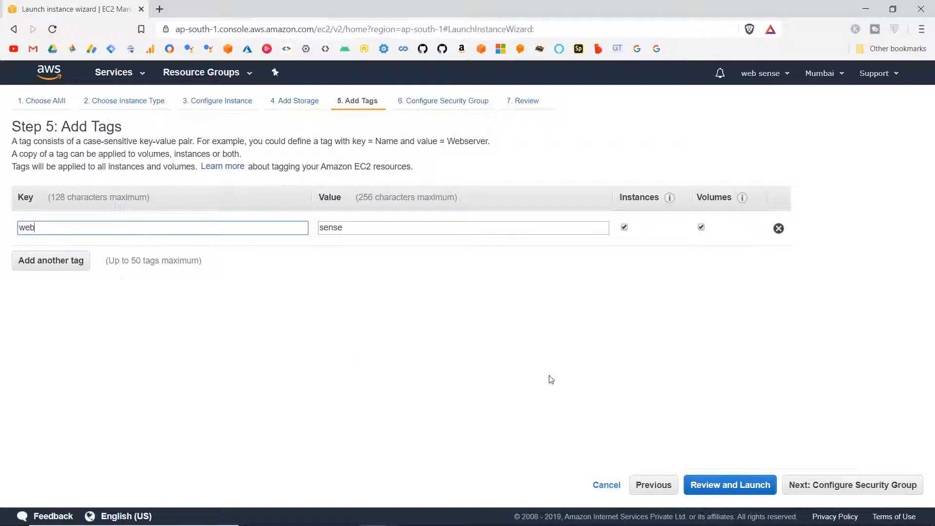
Proceed to the security group configuration and add an HTTP rule to the new group
click(881, 483)
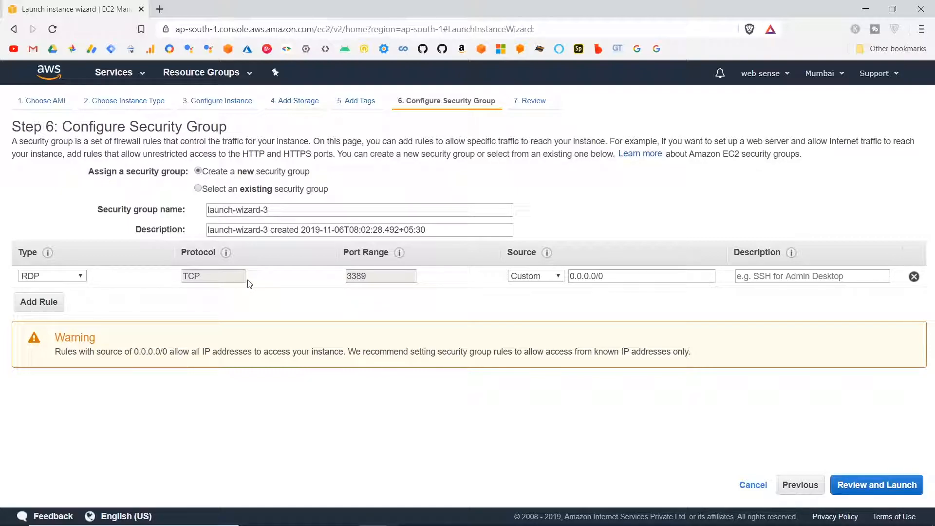
click(49, 304)
click(55, 302)
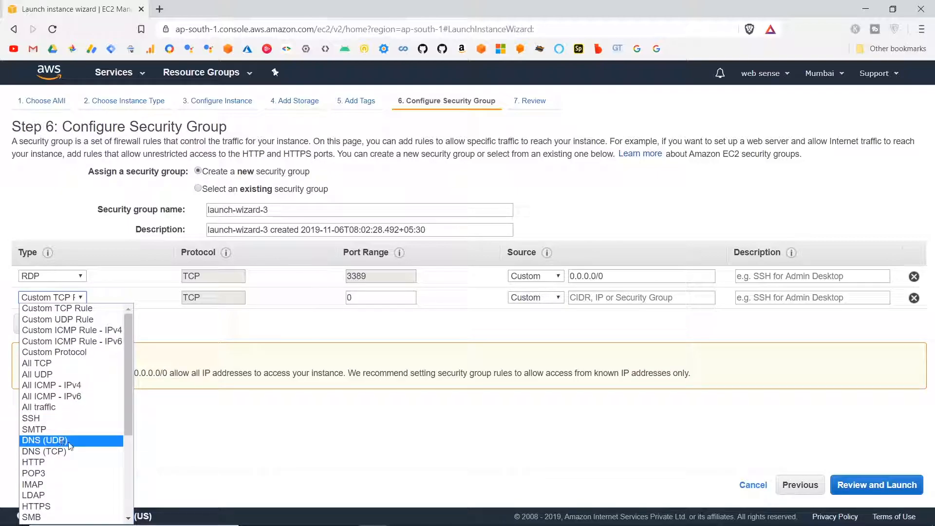
click(53, 463)
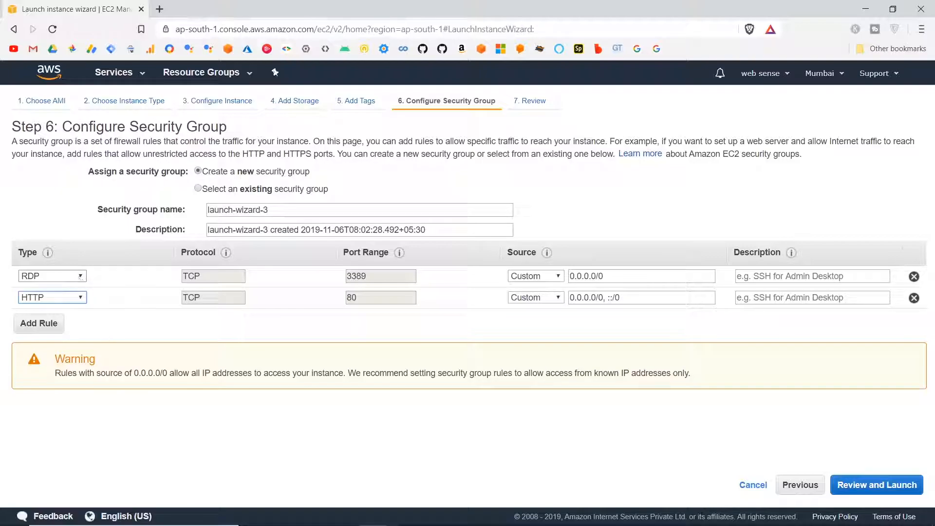
Proceed to the review stage and check the image, instance type and security group rules
click(877, 485)
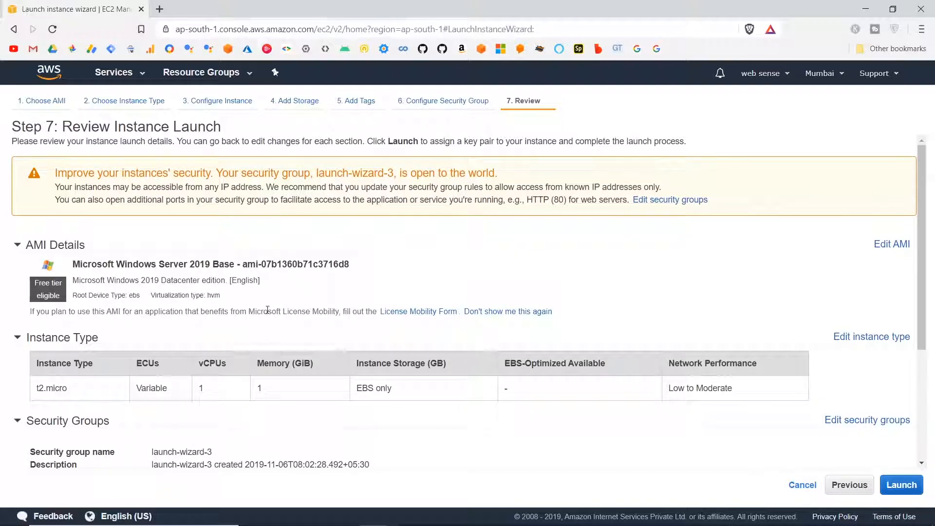
scroll(230, 365, down, 2)
scroll(232, 369, down, 2)
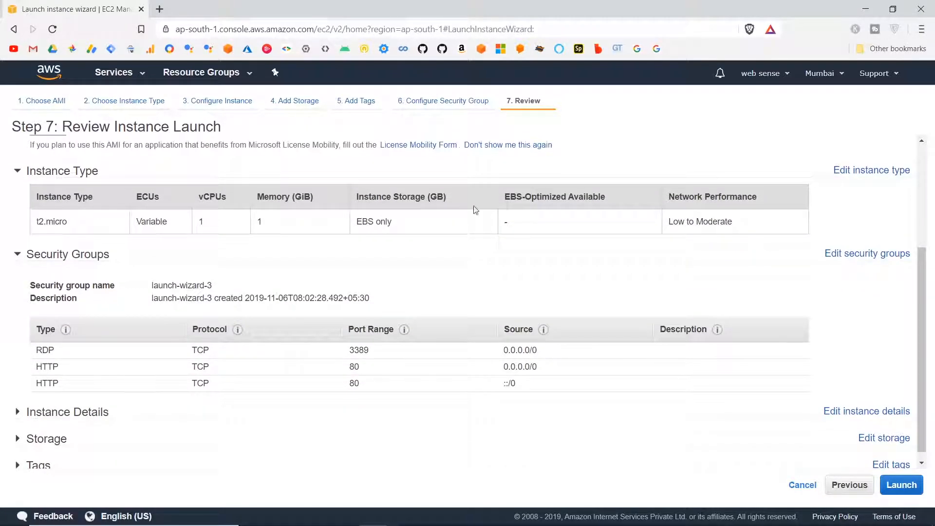
scroll(122, 285, down, 1)
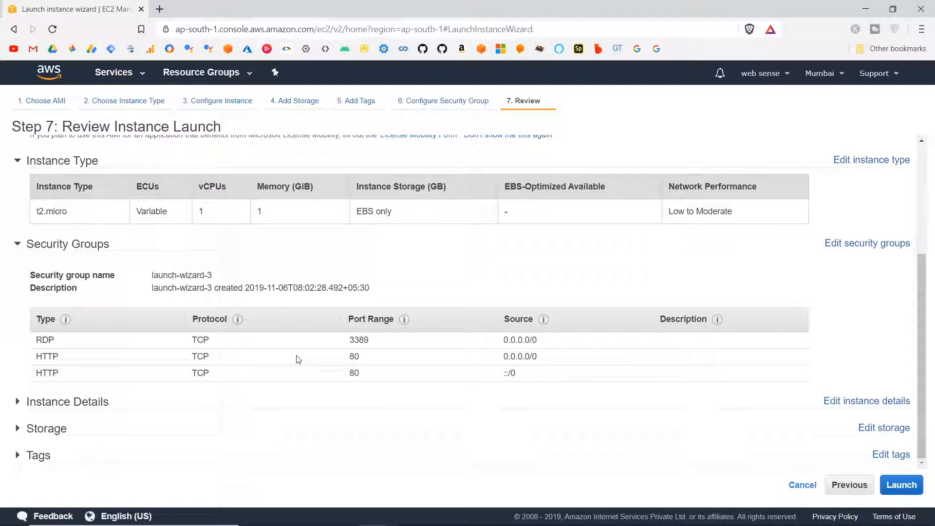
scroll(298, 358, up, 4)
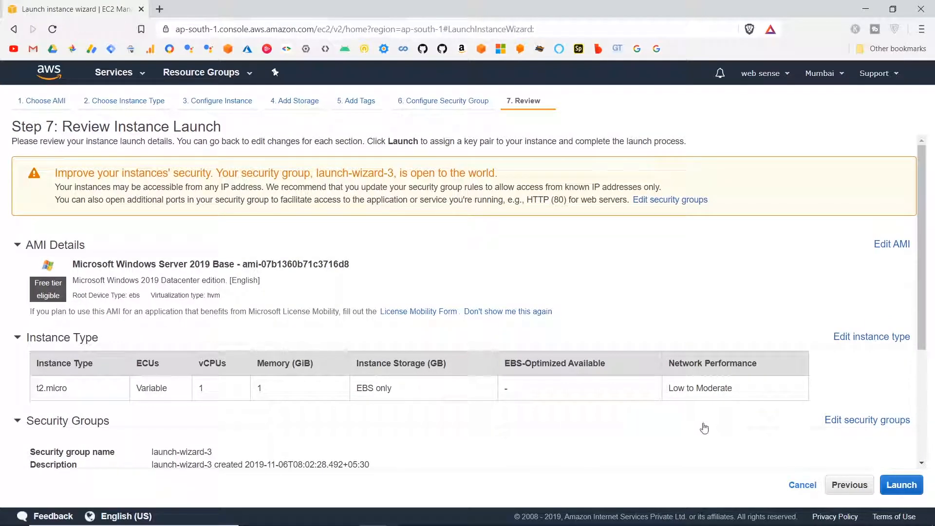
Start the launch and try to create and download a new key pair named "web sense"
click(906, 484)
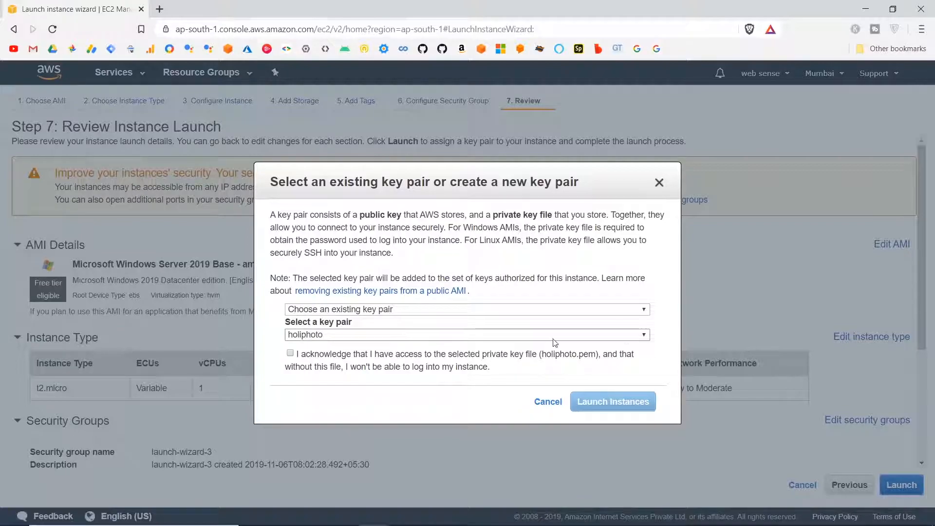
click(481, 309)
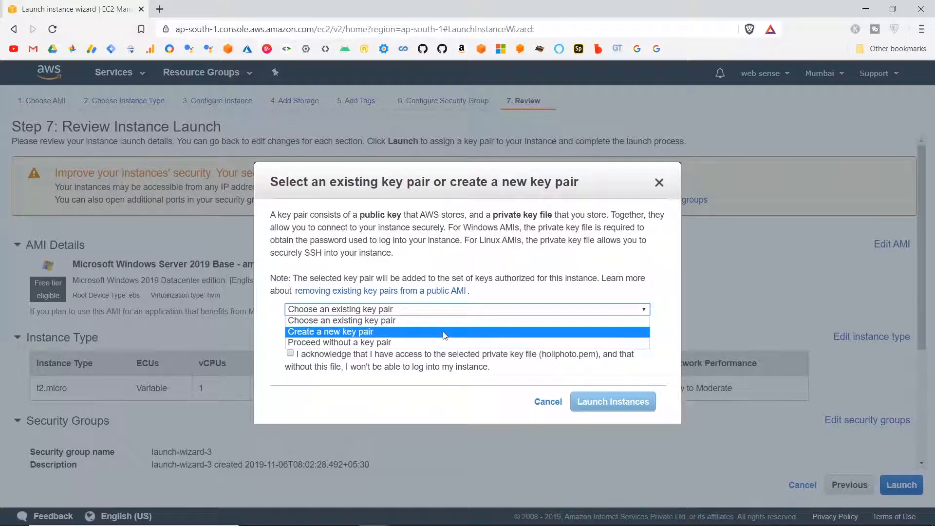
click(400, 330)
text(we)
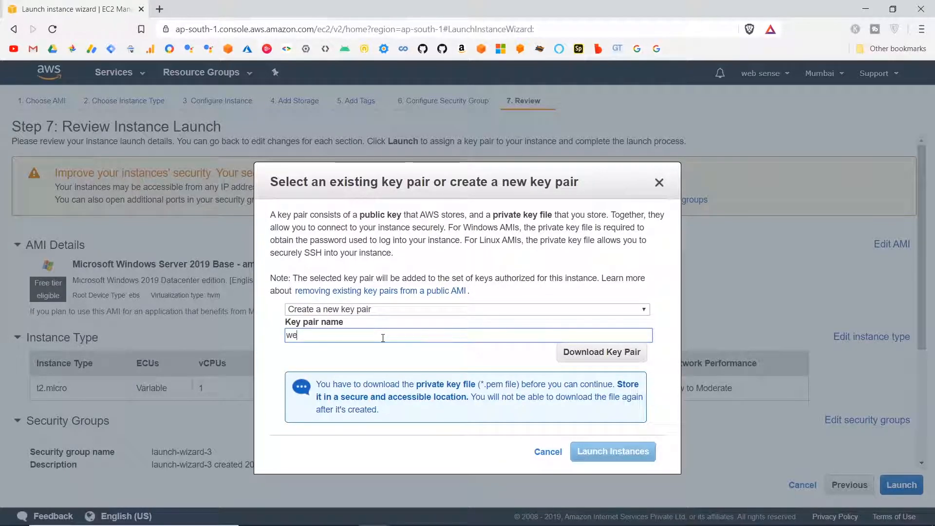
text(b sense)
click(629, 353)
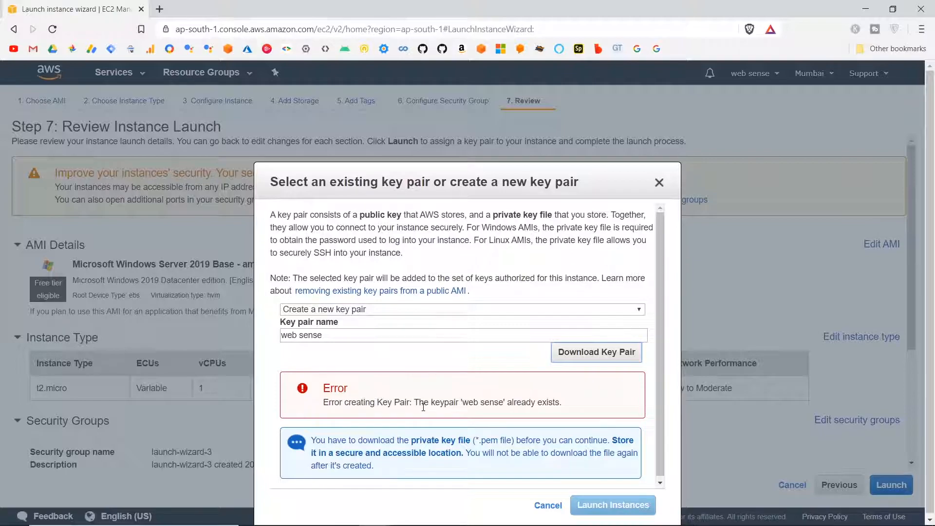
Launch the instance with the key pair name changed to "websense", saving websense.pem to the Desktop
click(300, 336)
key(BackSpace)
click(610, 353)
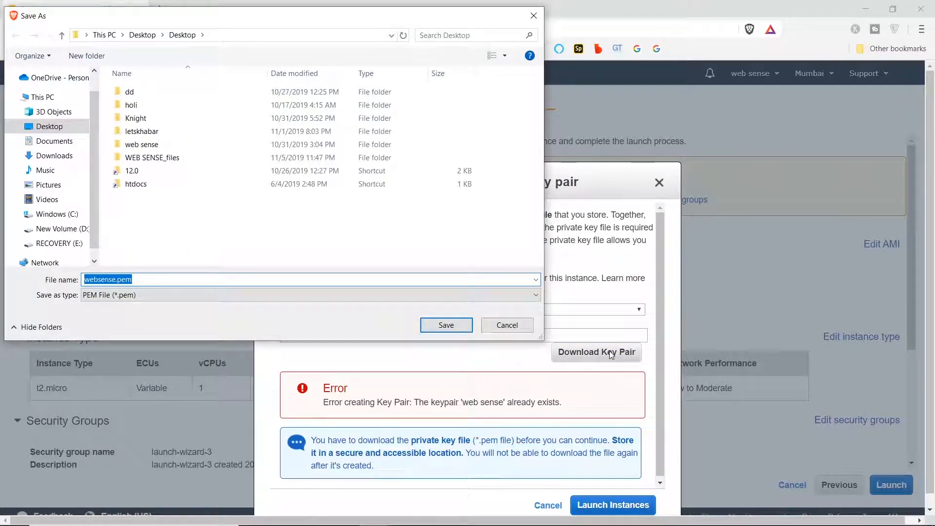
click(50, 126)
click(446, 325)
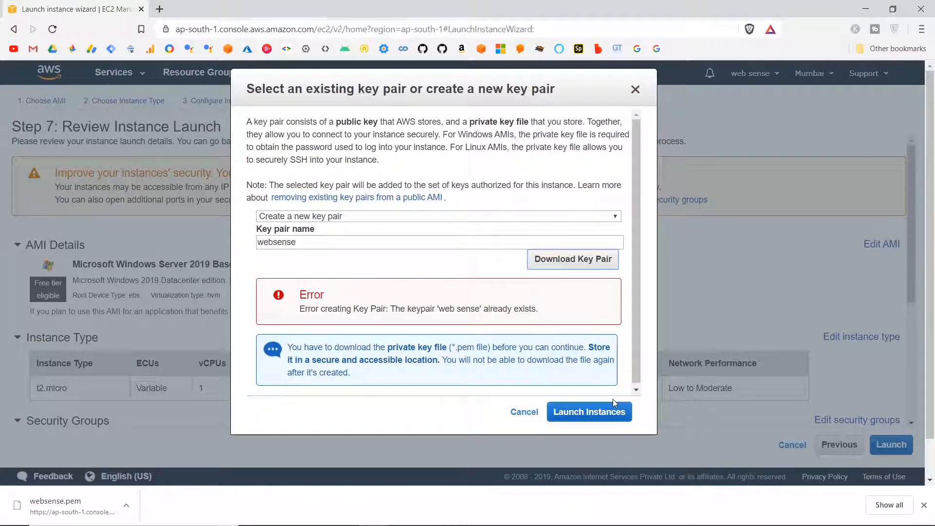
click(602, 415)
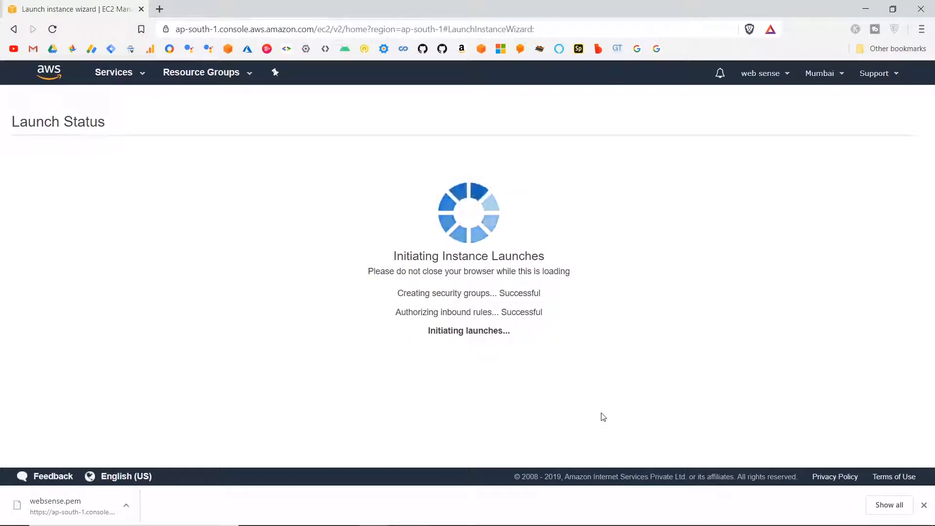
Look over the launch status page, return to the EC2 dashboard and open the list of running instances
click(923, 504)
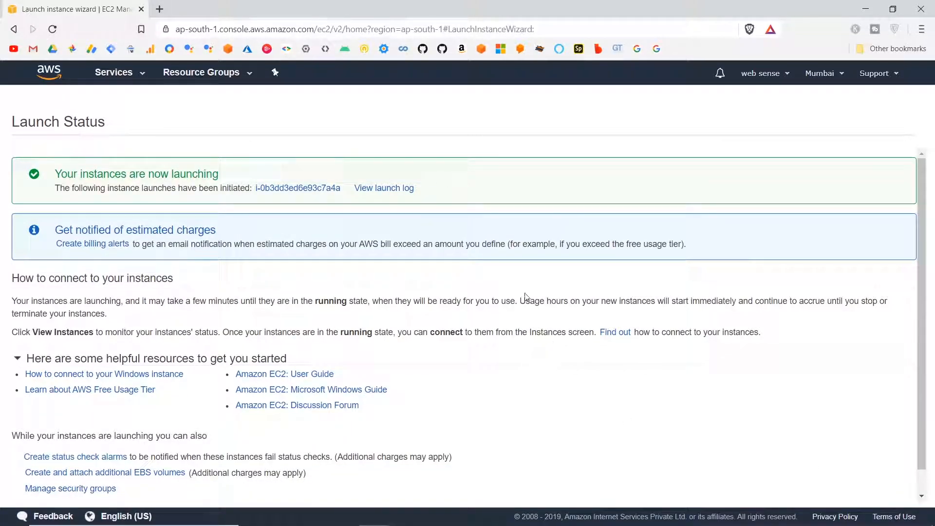
scroll(325, 277, down, 1)
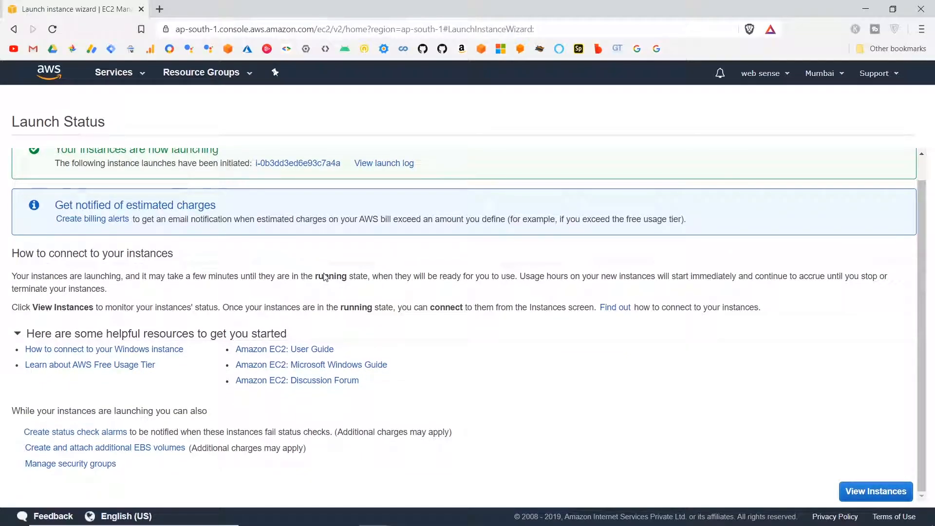
scroll(325, 274, up, 1)
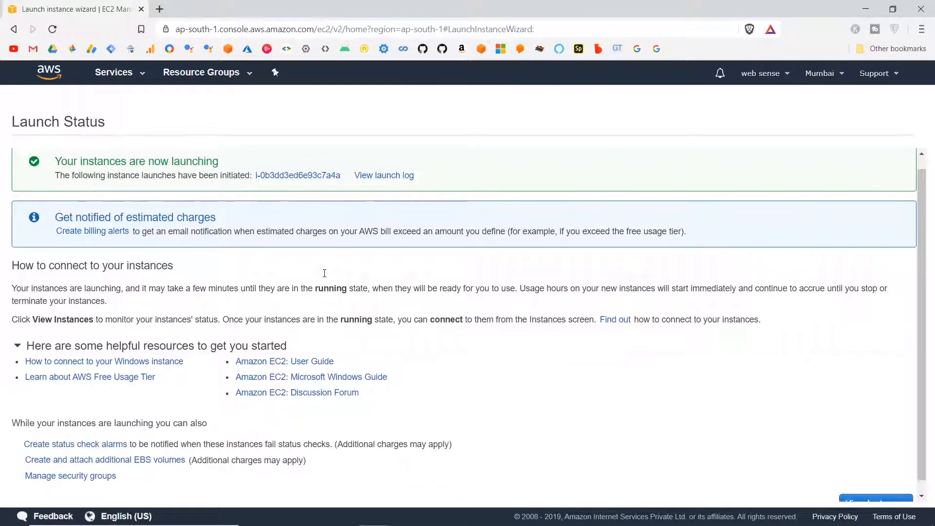
click(113, 70)
click(190, 170)
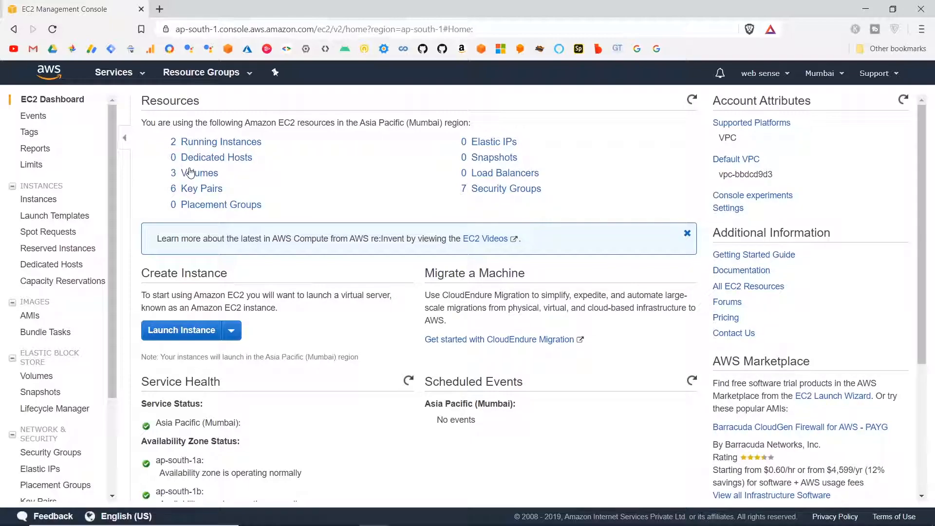
click(220, 142)
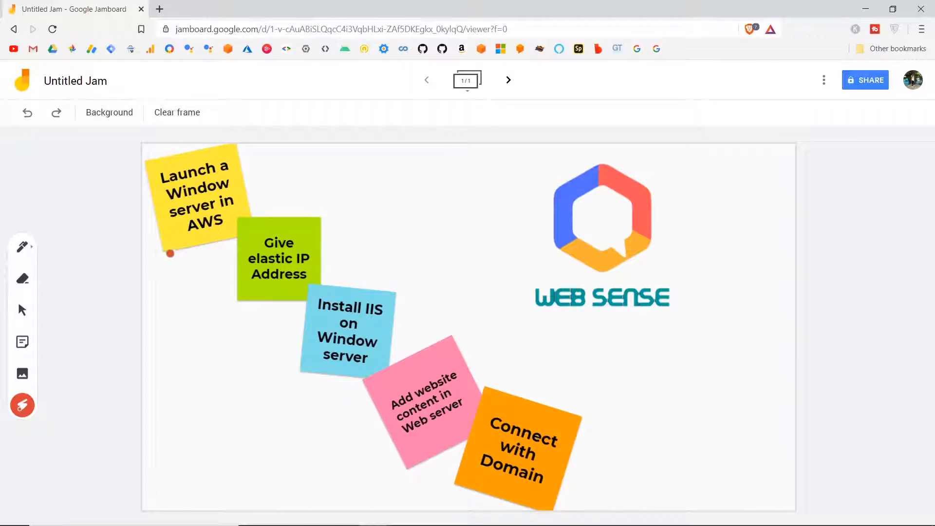
drag(169, 251, 257, 156)
mouse_move(227, 285)
mouse_down()
mouse_move(261, 231)
mouse_move(267, 299)
mouse_move(319, 235)
mouse_up()
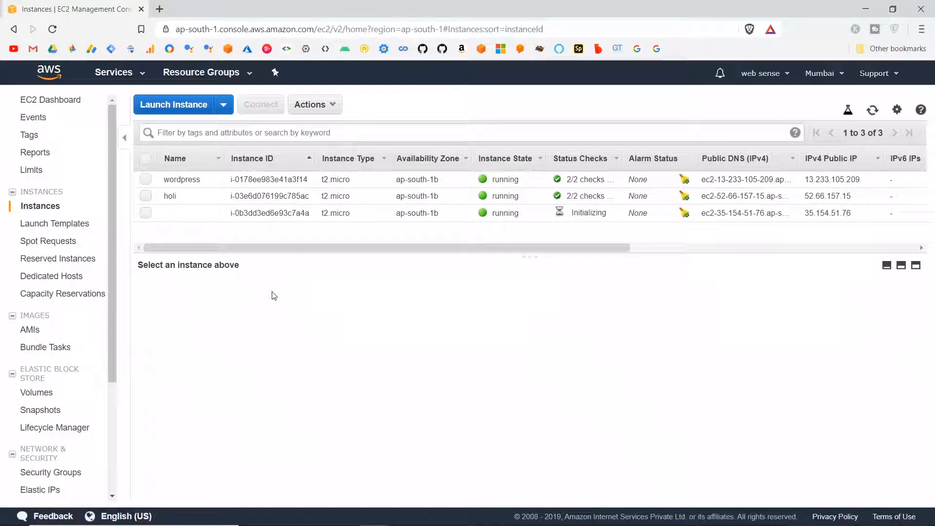
Name the newly launched, unnamed instance "web sense"
click(216, 215)
text(web sense)
key(Return)
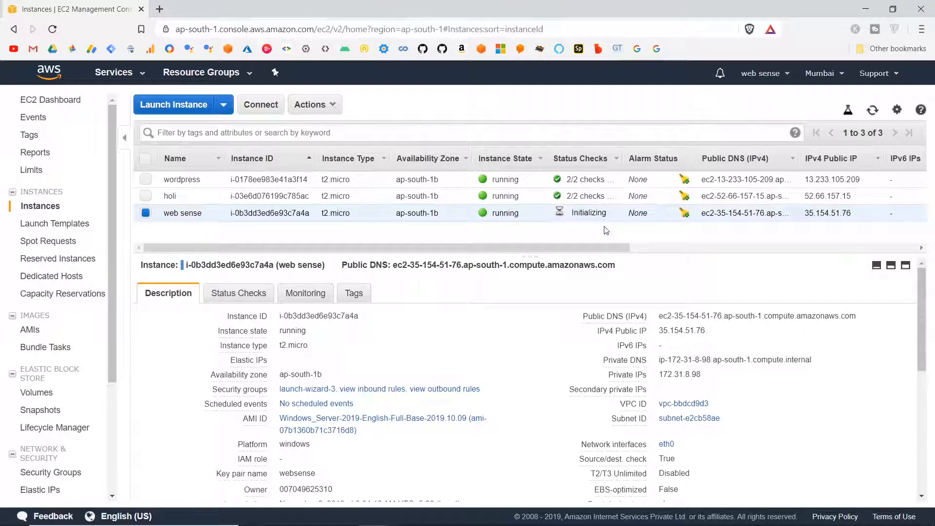
key(alt+Tab)
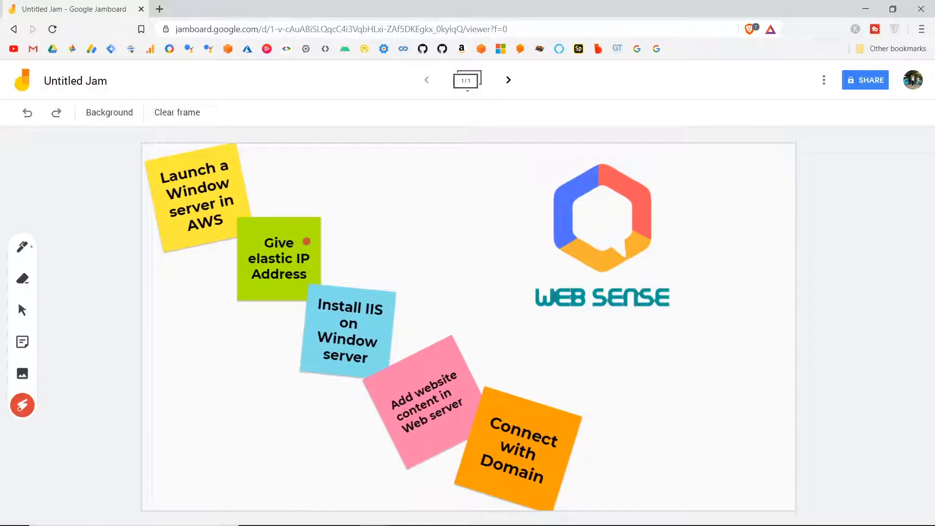
key(alt+Tab)
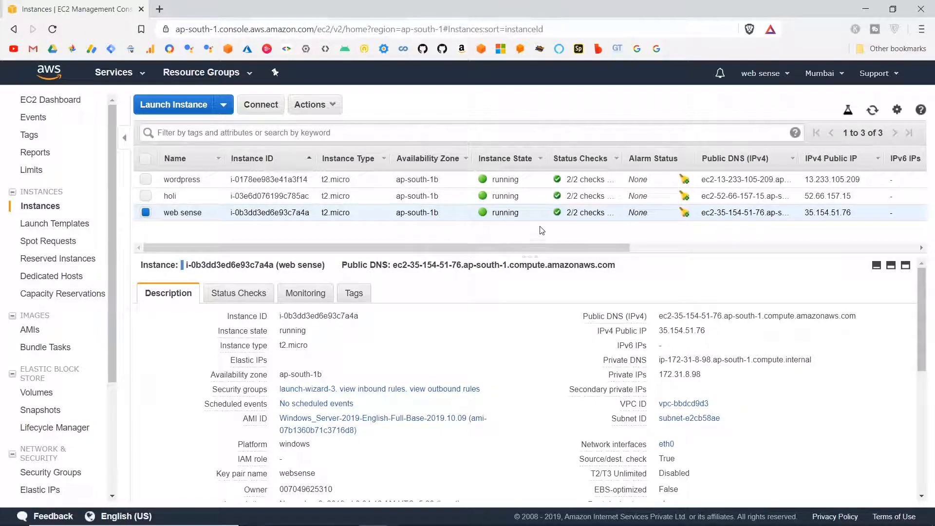
Allocate a new Elastic IP address from the Amazon pool
scroll(38, 419, down, 3)
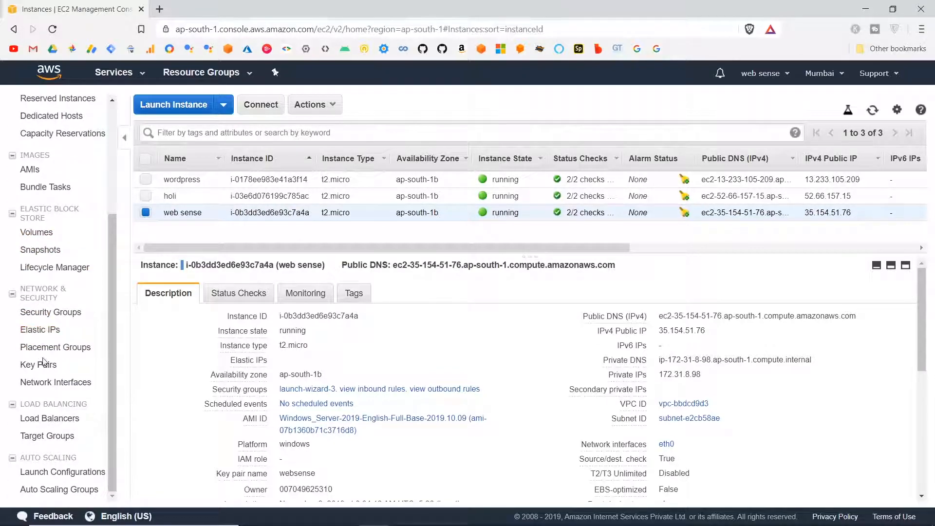
click(43, 331)
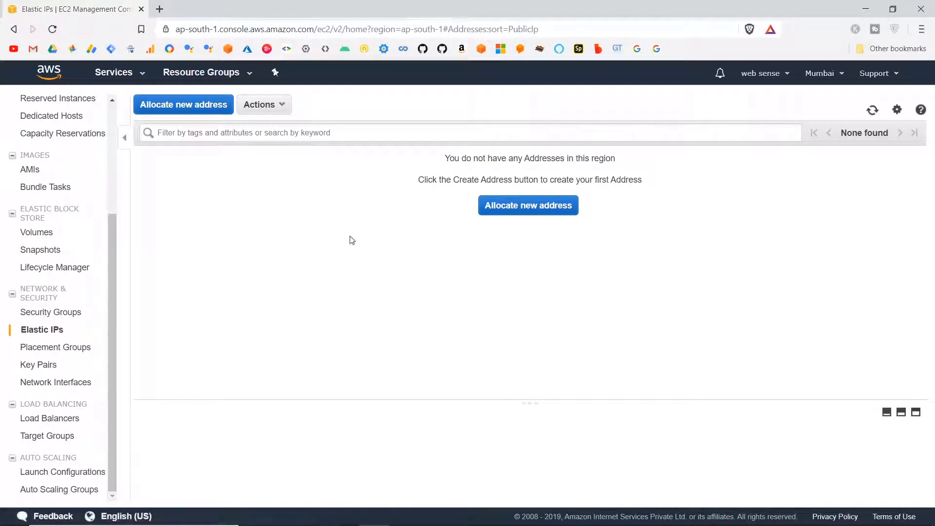
click(166, 106)
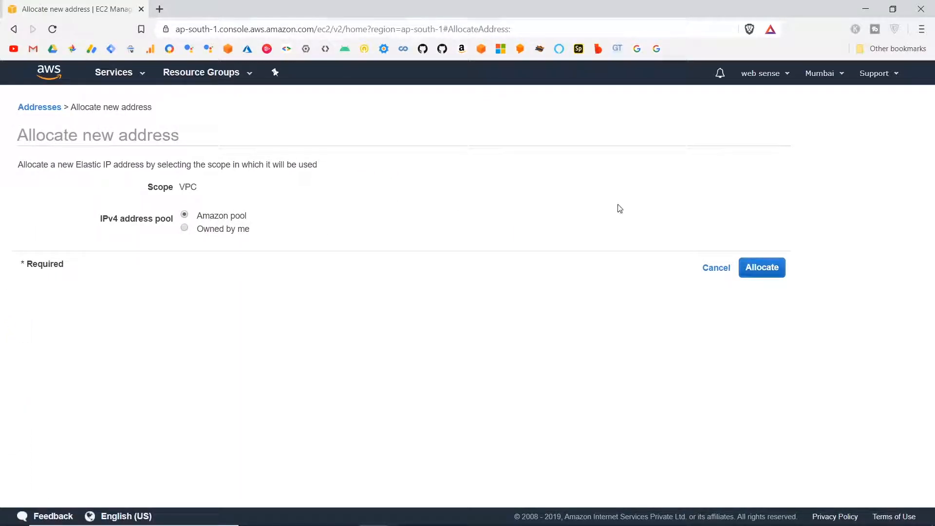
click(758, 269)
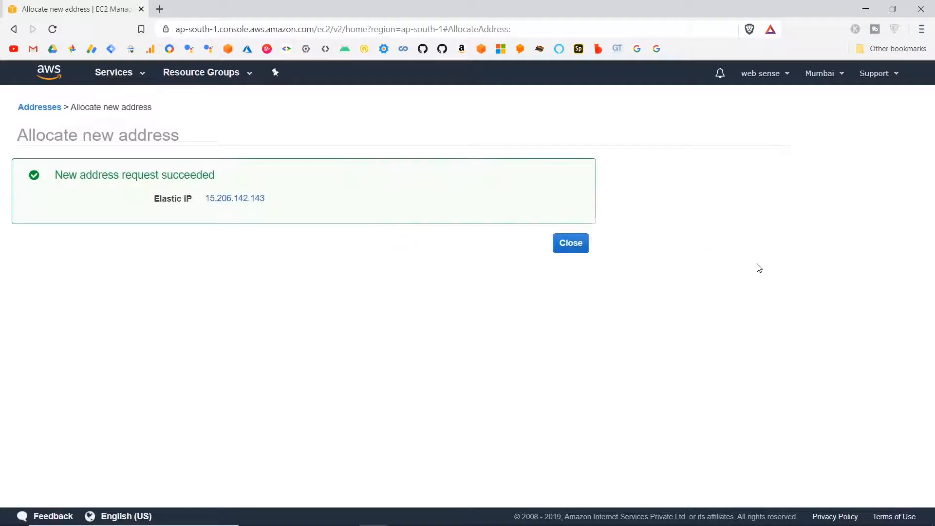
click(578, 246)
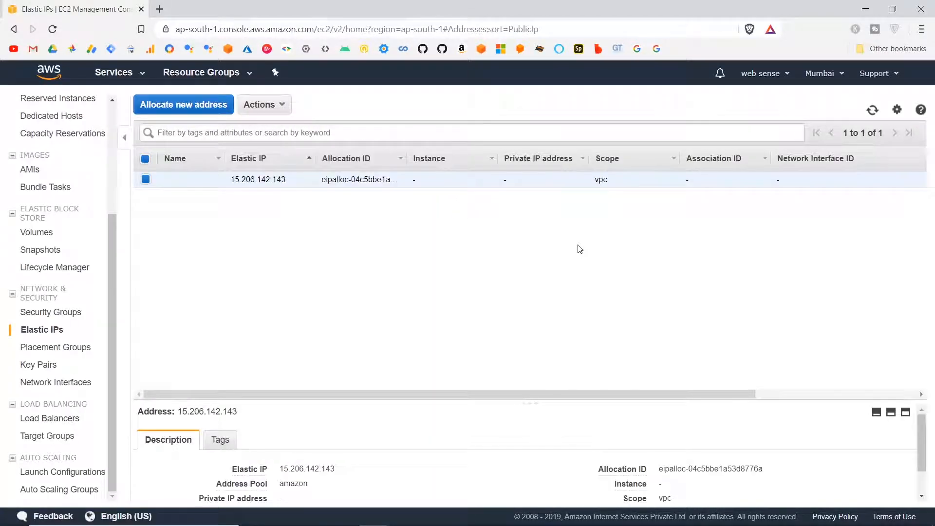
Associate the new Elastic IP address with the web sense instance and its private IP 172.31.8.98
click(273, 104)
click(300, 141)
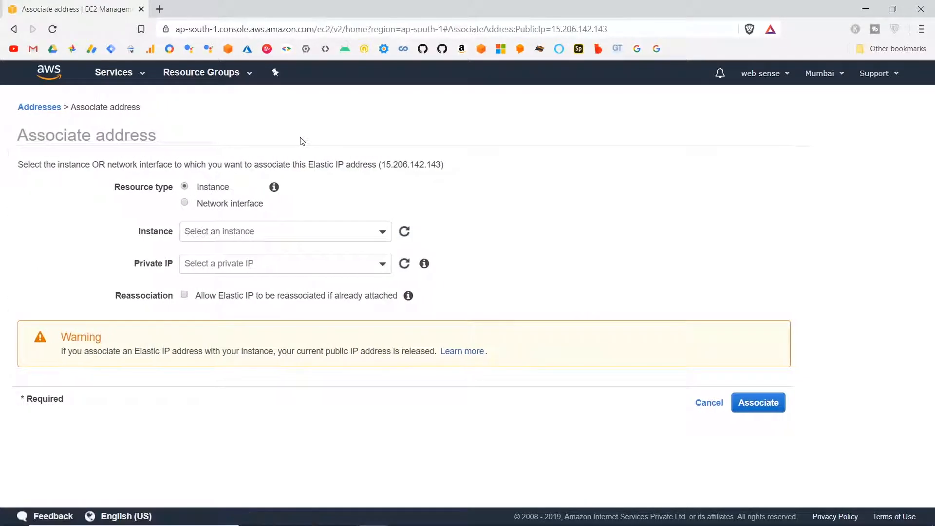
click(285, 231)
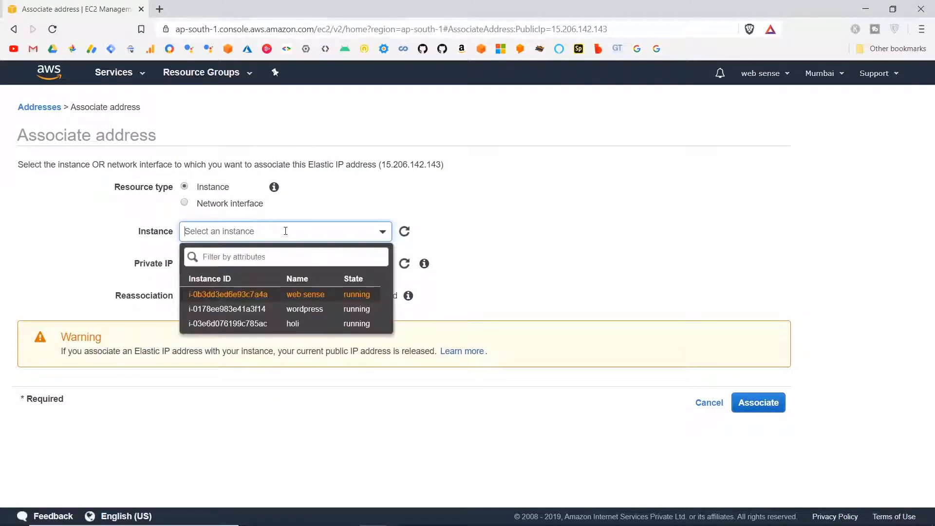
click(292, 295)
click(296, 259)
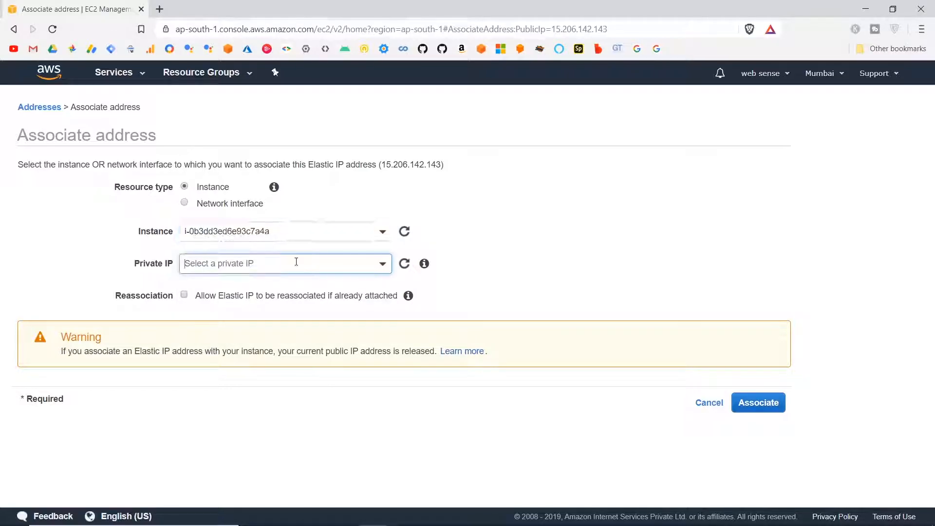
click(286, 309)
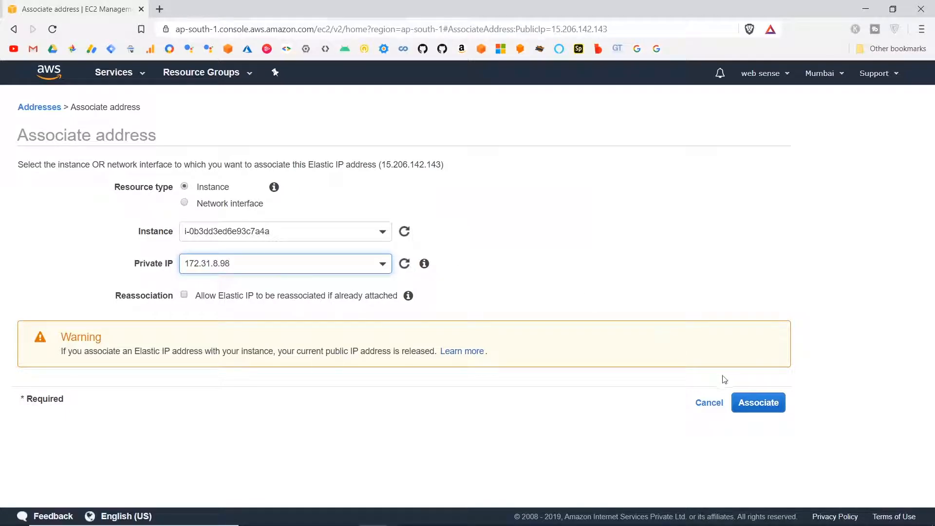
click(773, 409)
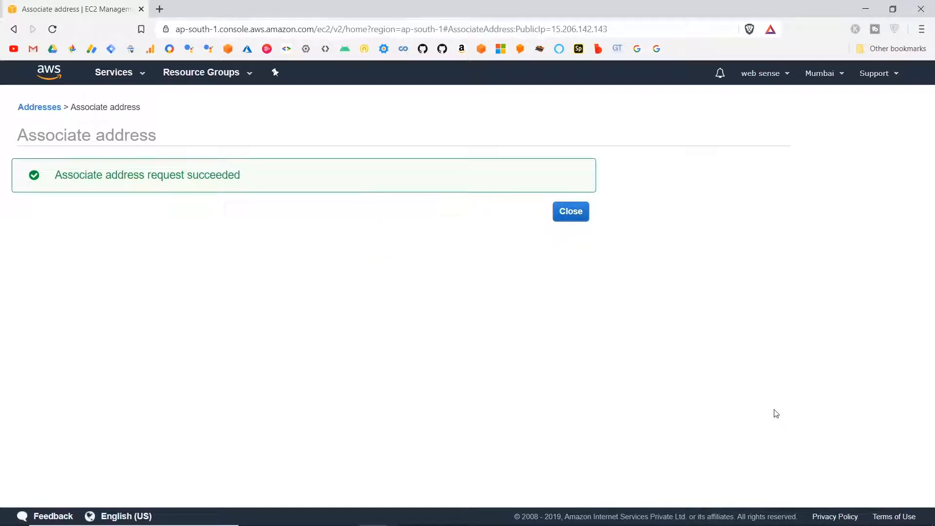
click(576, 218)
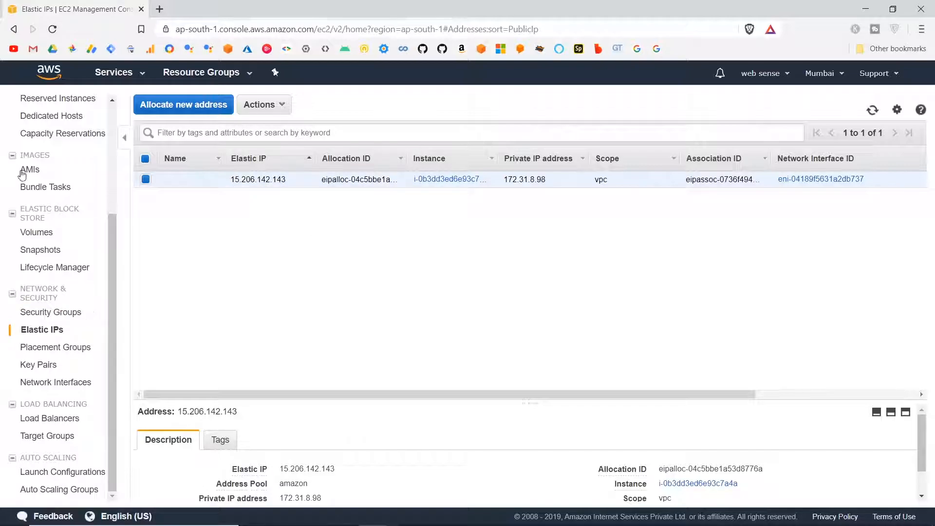
Go back to the running instances, select the web sense instance and check its IPv4 public IP
scroll(29, 216, up, 3)
click(49, 99)
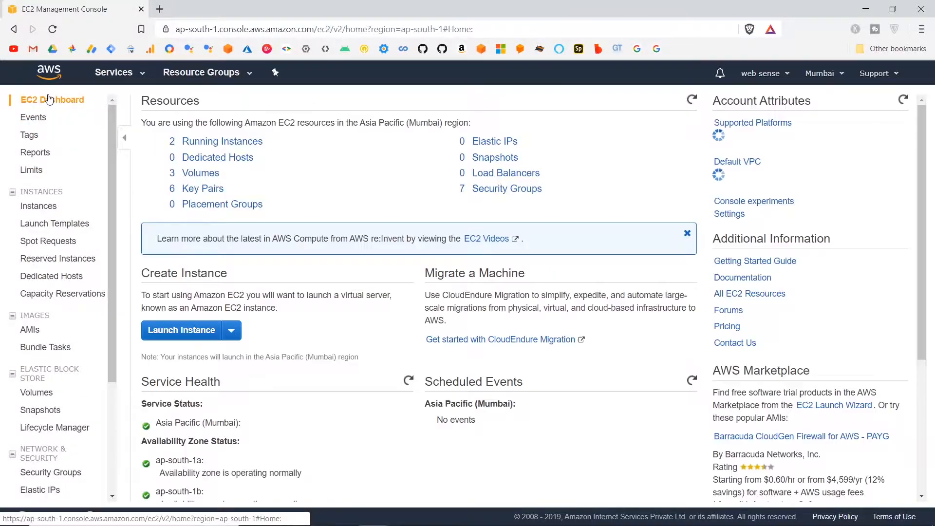
click(231, 146)
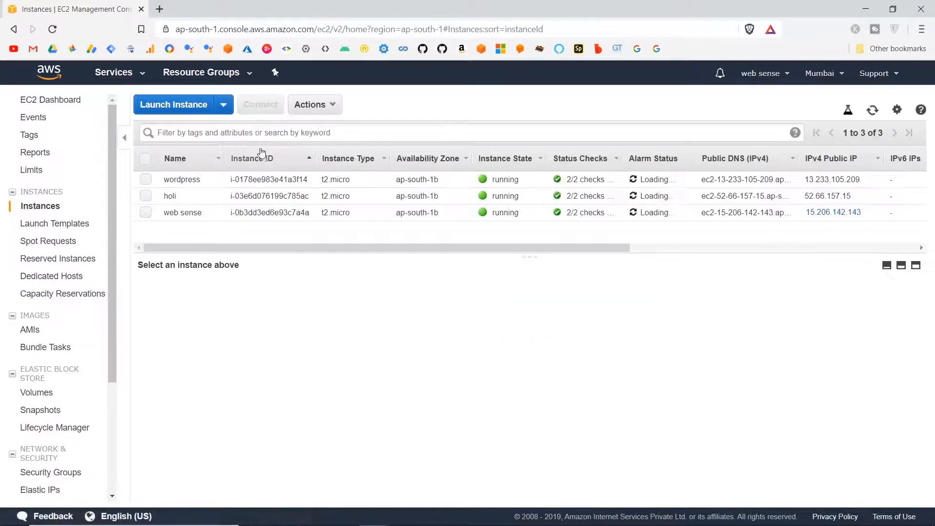
click(146, 213)
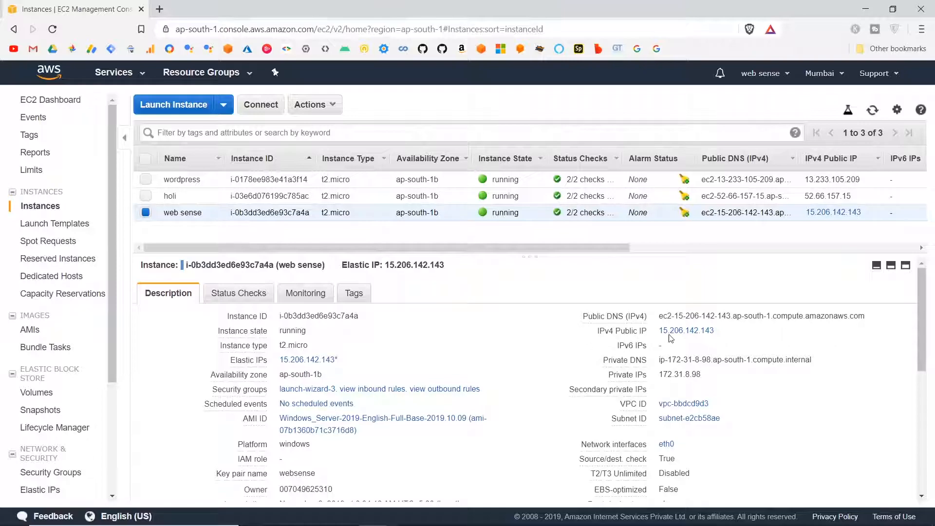
click(725, 331)
click(725, 332)
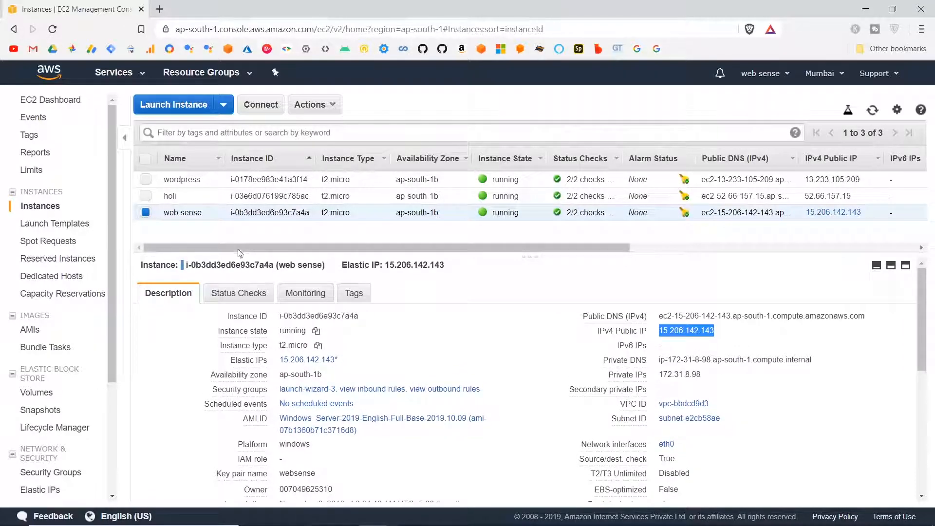
Open the connection details of the web sense instance and download its remote desktop file to the Desktop
click(334, 108)
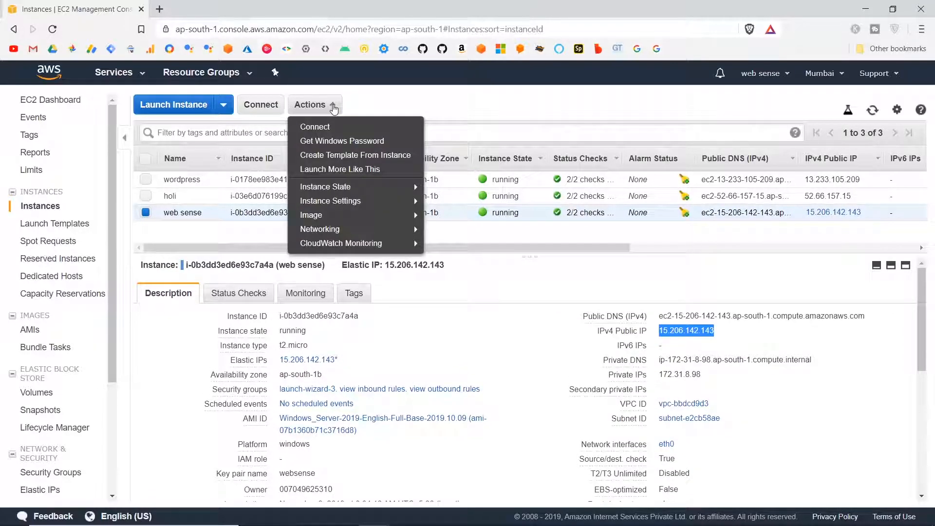
click(268, 104)
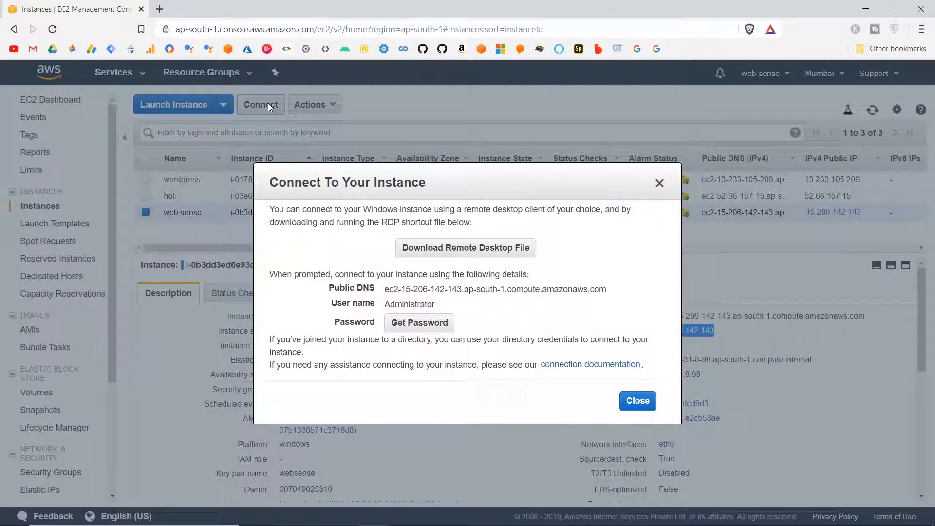
click(477, 248)
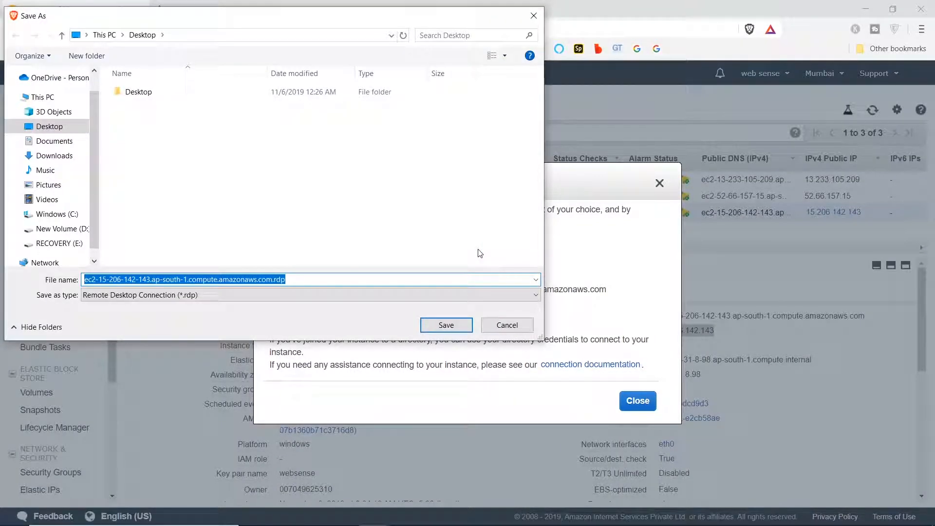
click(452, 324)
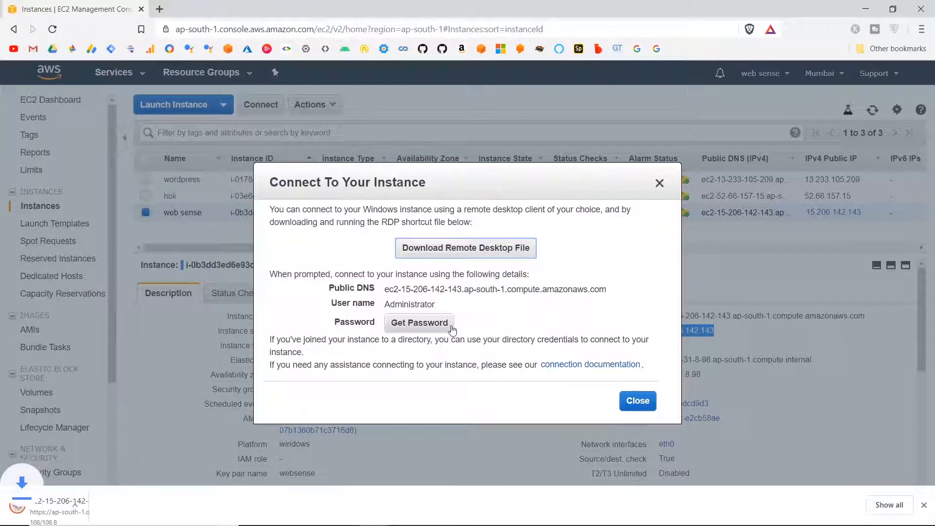
Retrieve the instance's Administrator password by decrypting it with the websense.pem key file from the Desktop
click(437, 330)
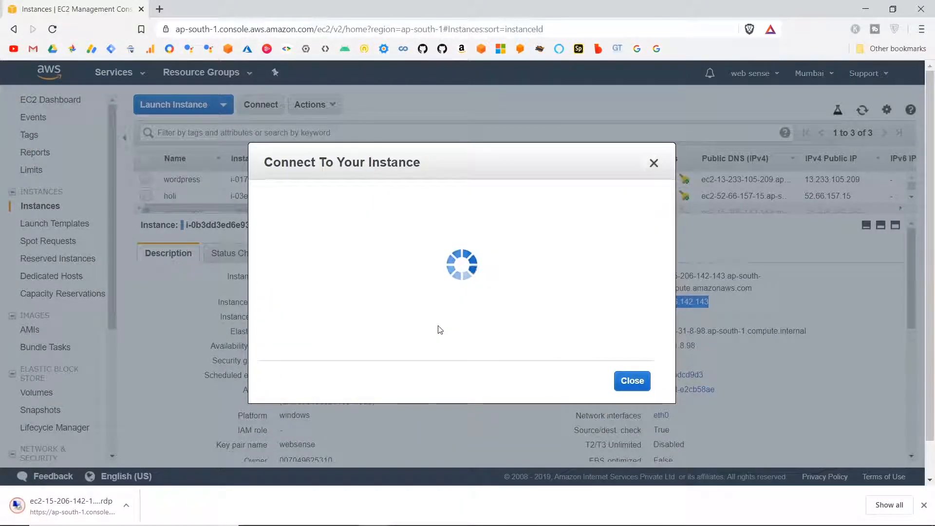
click(441, 240)
click(161, 150)
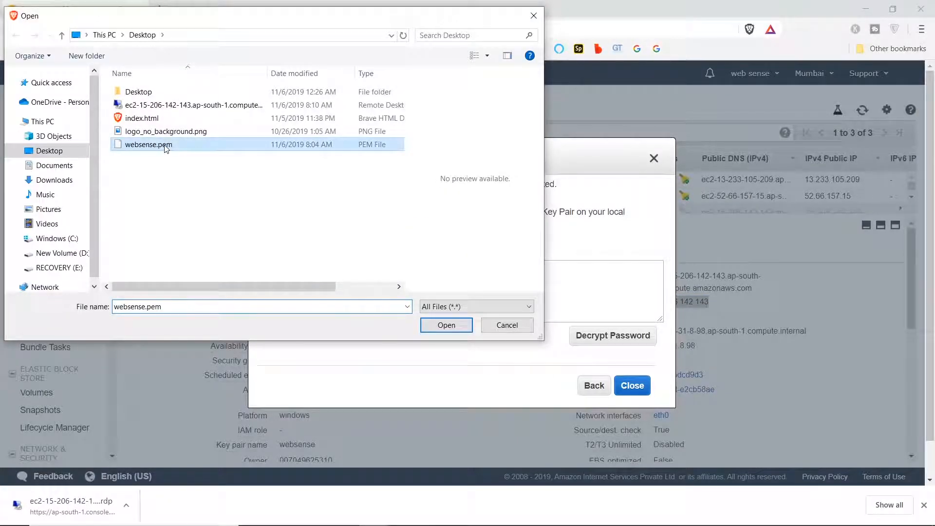
click(444, 325)
click(596, 339)
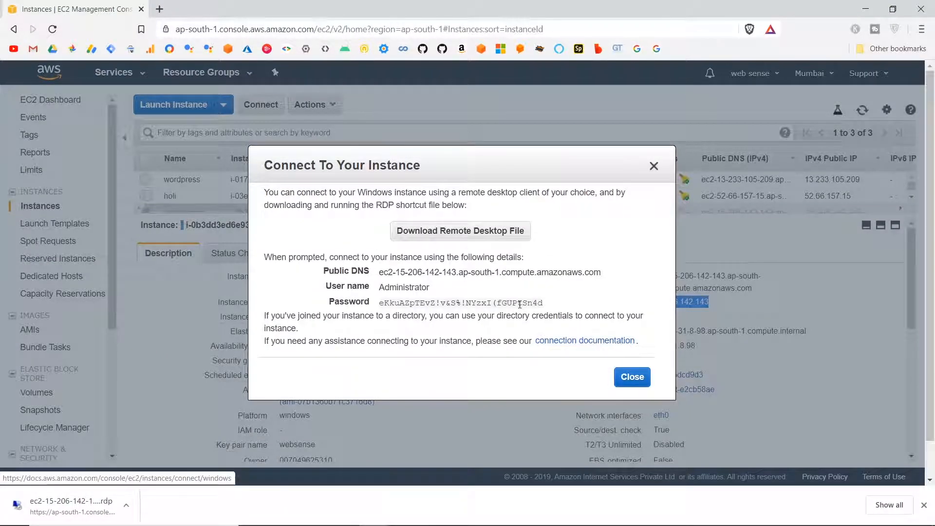
Copy the decrypted Administrator password into "window server password.txt" in Notepad and save the file
click(548, 303)
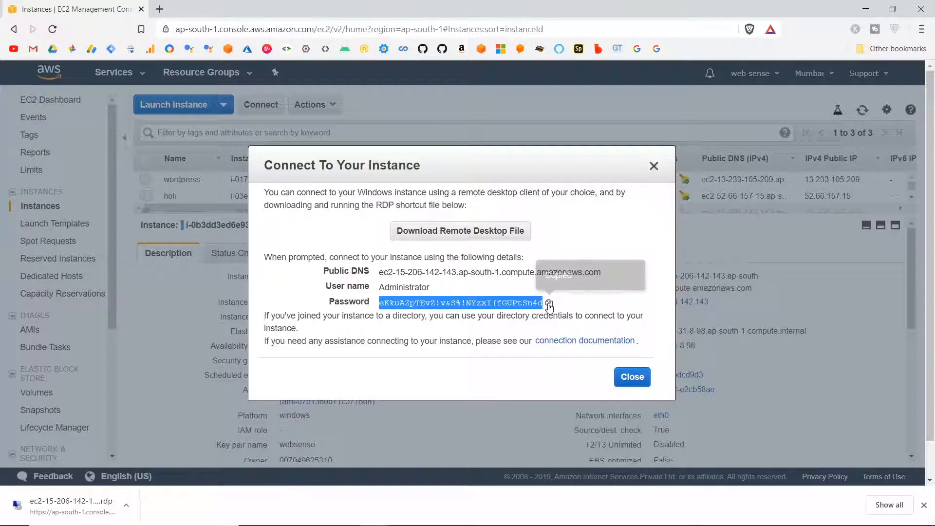
click(465, 515)
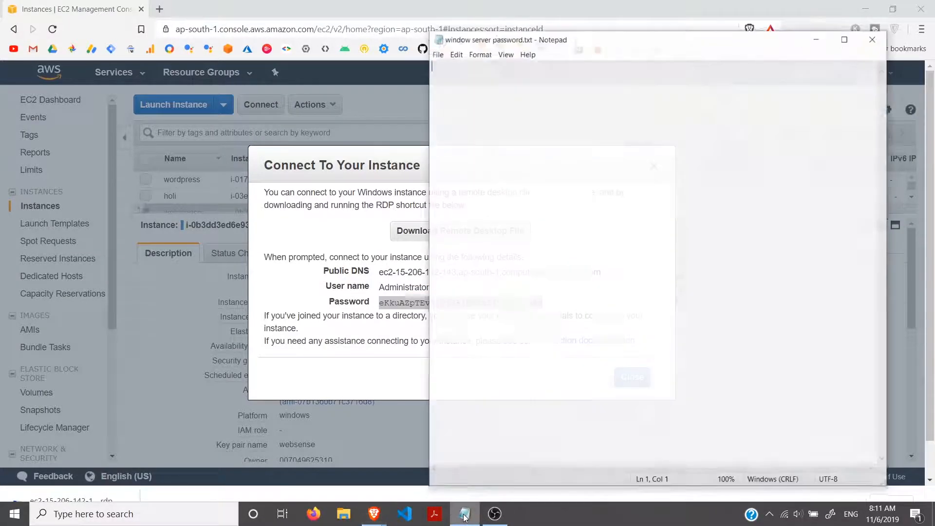
key(ctrl+v)
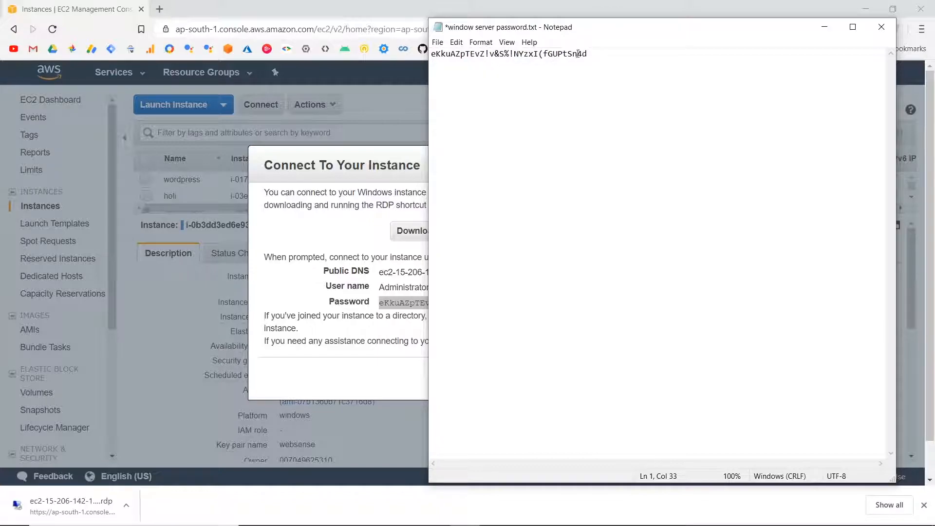
key(ctrl+s)
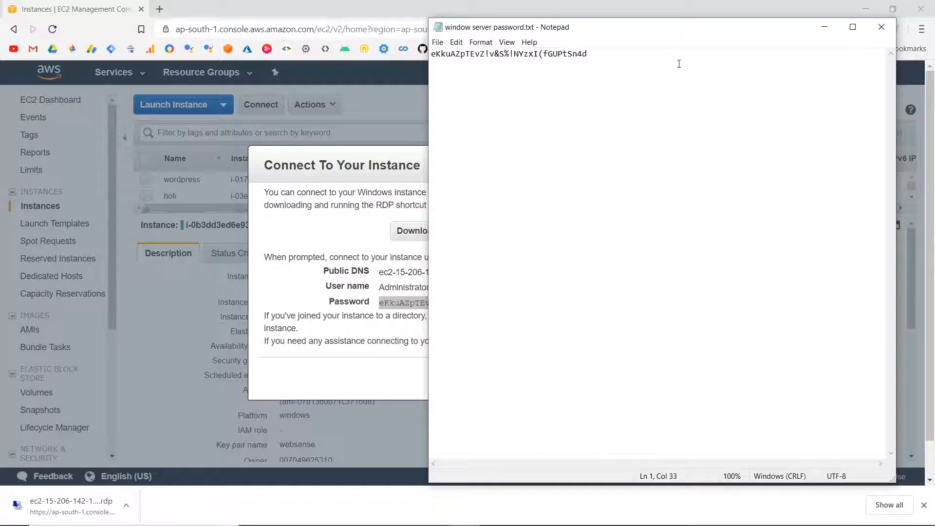
Close the password file and connection details, and review the web sense instance's description from the running instances
click(881, 30)
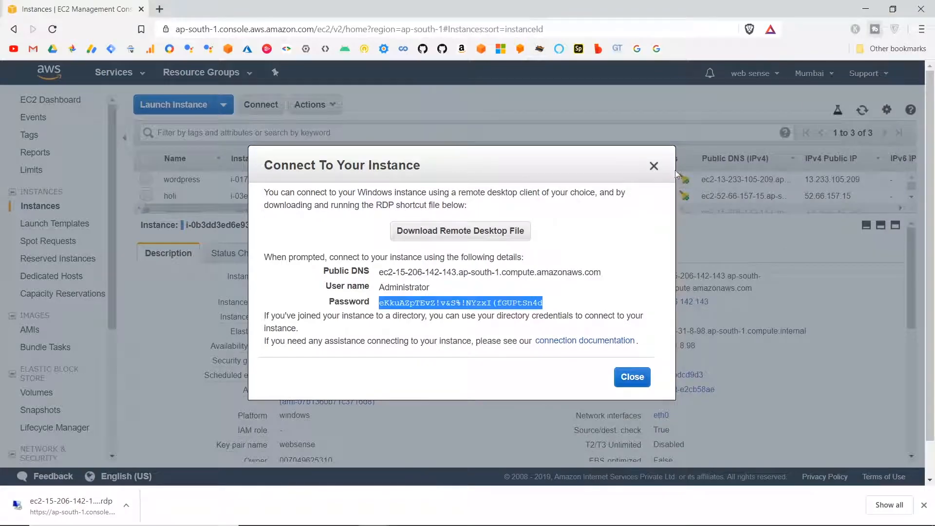
click(633, 376)
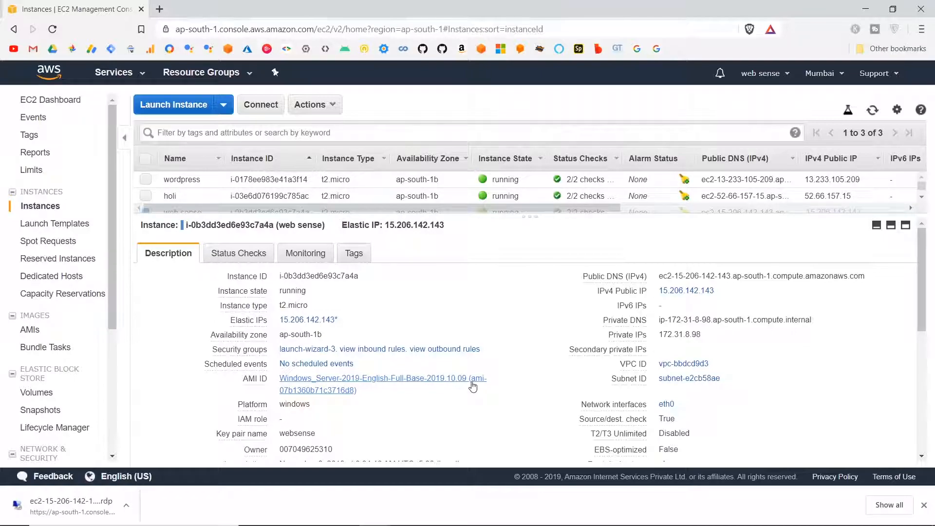
click(44, 100)
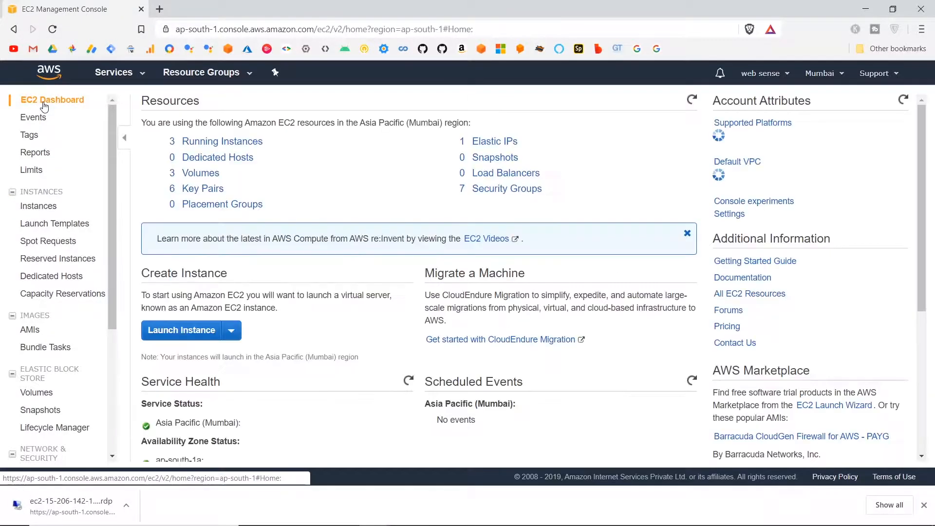
click(229, 143)
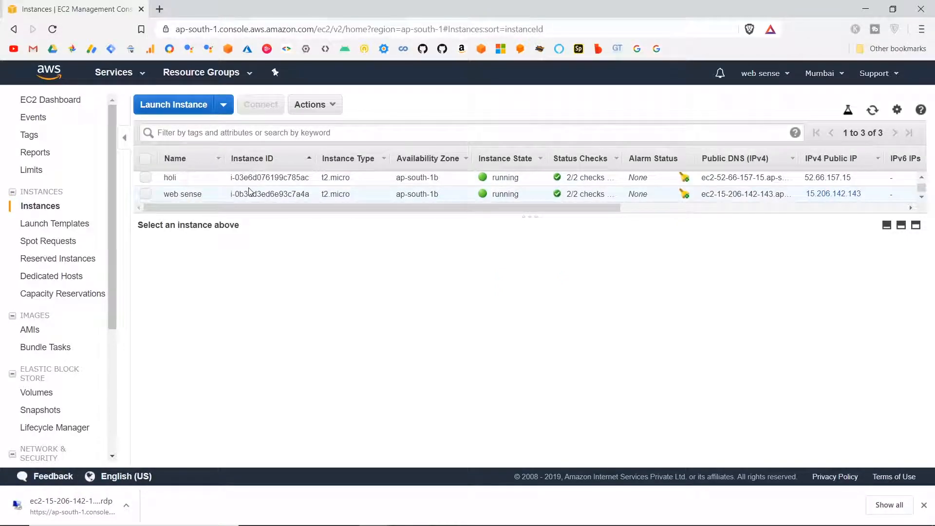
click(144, 194)
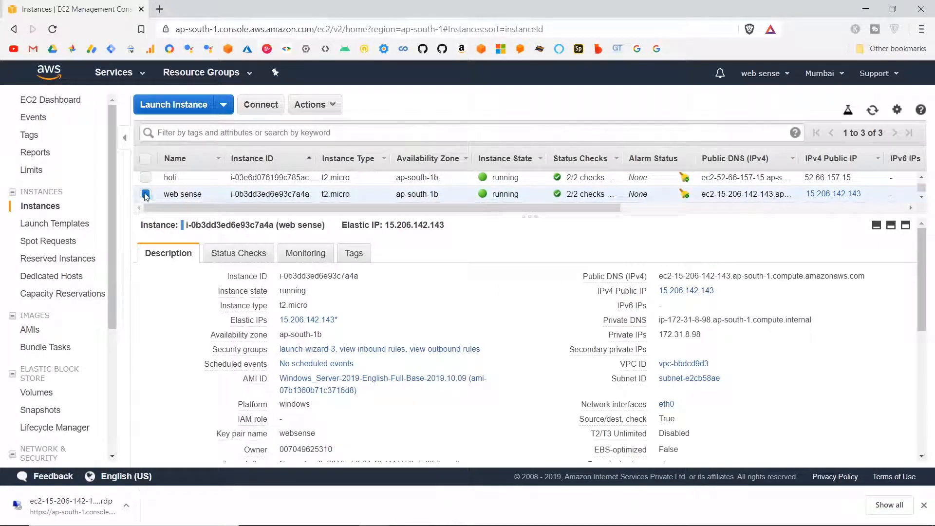
scroll(384, 312, down, 1)
scroll(385, 313, down, 5)
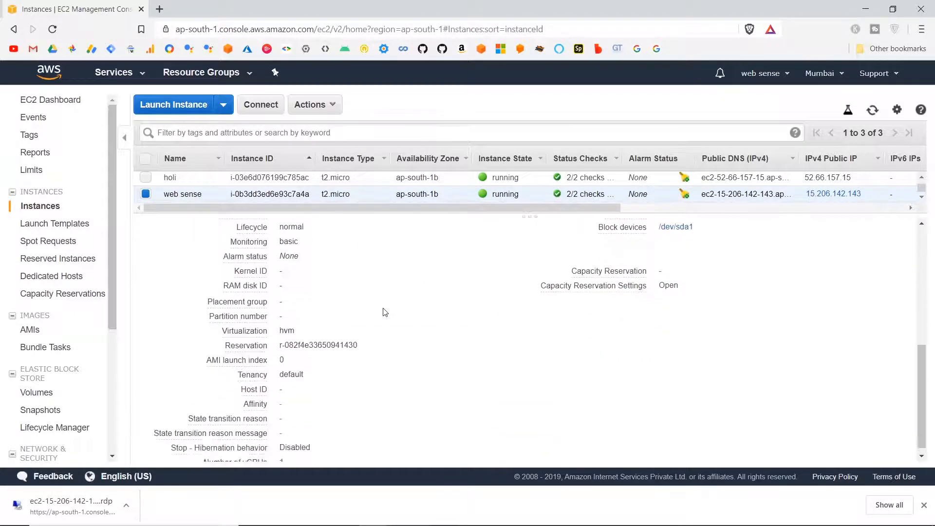
scroll(385, 312, up, 8)
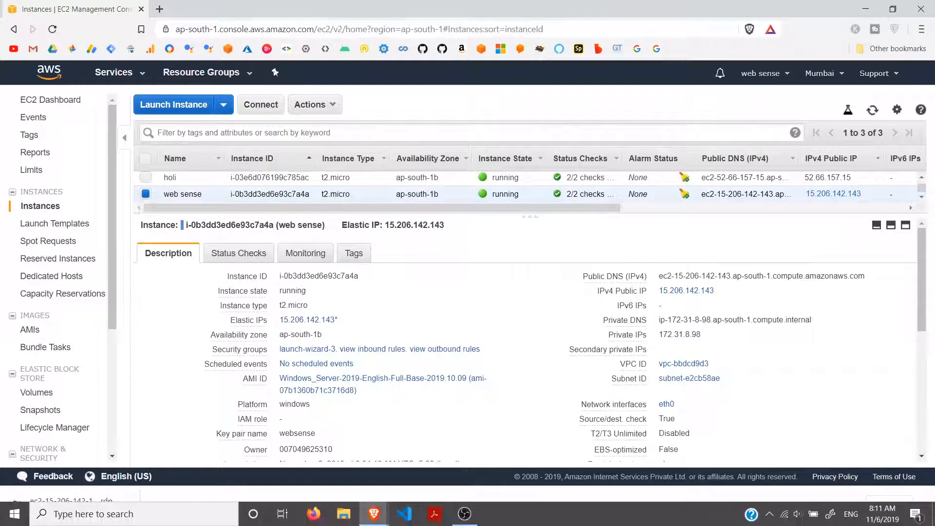
Switch to the Jamboard plan and point out the "Launch a Window server in AWS" and "Give elastic IP Address" notes
mouse_move(380, 517)
click(321, 461)
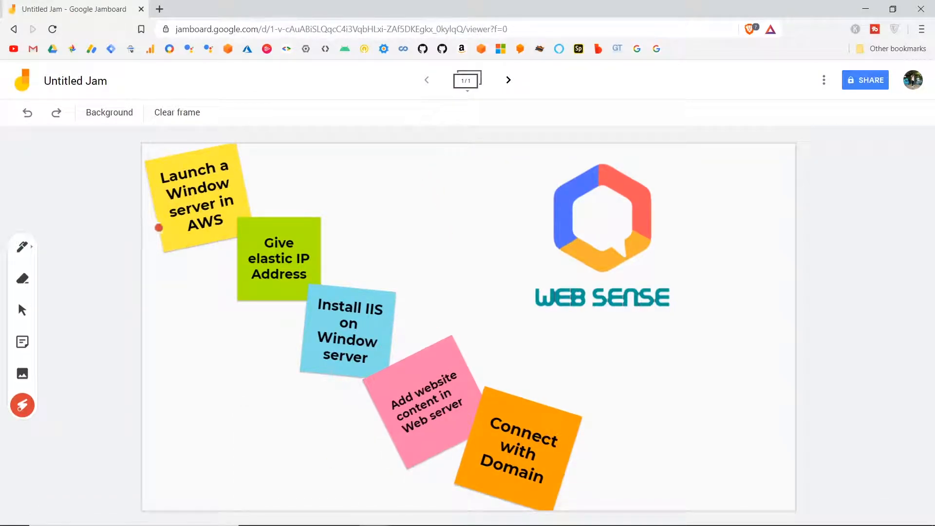
mouse_move(162, 228)
mouse_down()
mouse_move(183, 245)
mouse_move(242, 161)
mouse_up()
mouse_move(236, 304)
mouse_down()
mouse_move(253, 316)
mouse_move(311, 239)
mouse_up()
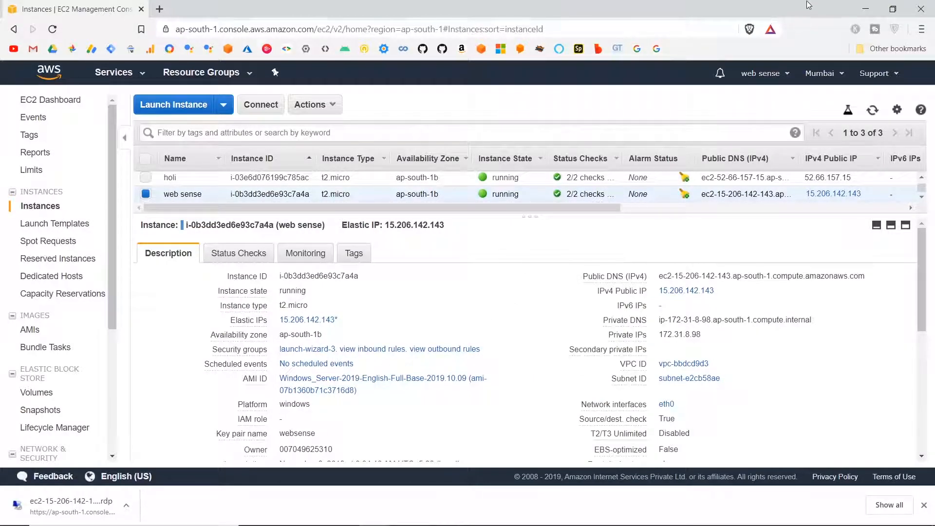
Connect to the instance with the downloaded remote desktop file on the local desktop, entering the Administrator password and accepting the untrusted certificate
click(870, 6)
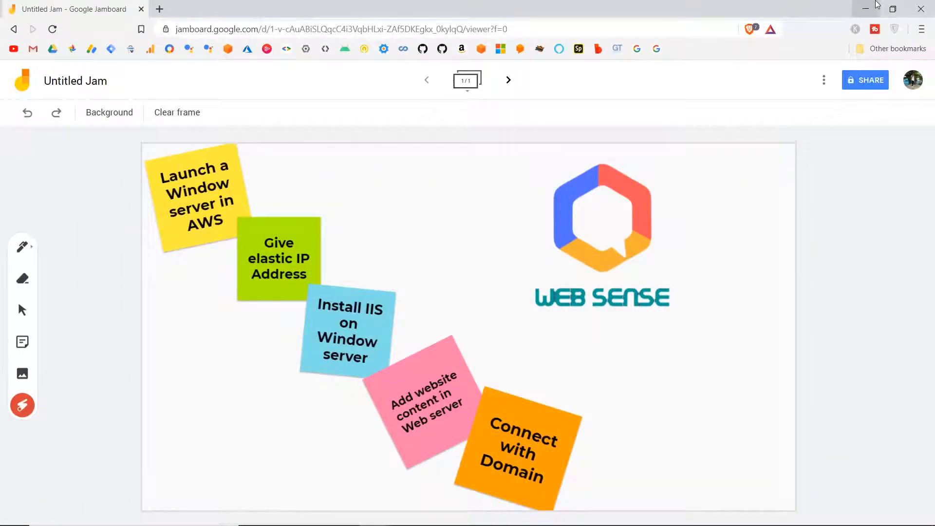
click(872, 6)
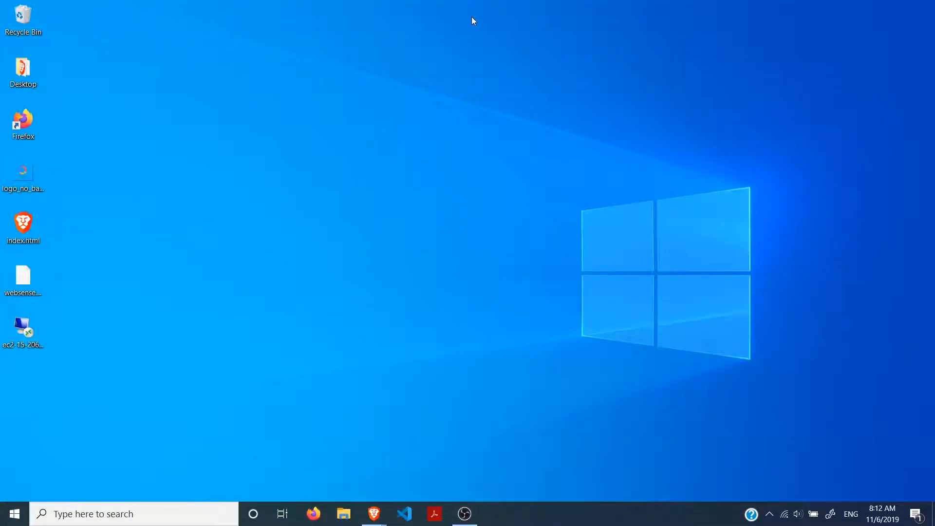
double_click(26, 332)
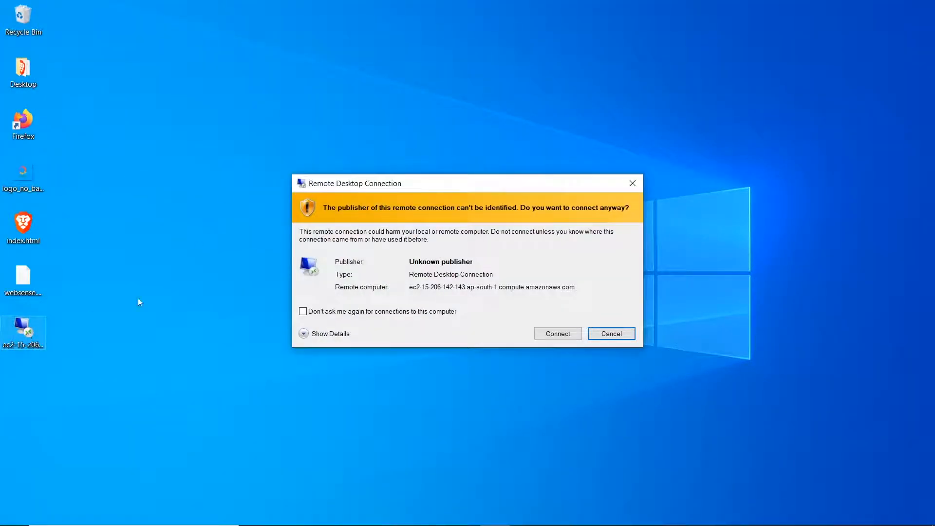
click(557, 334)
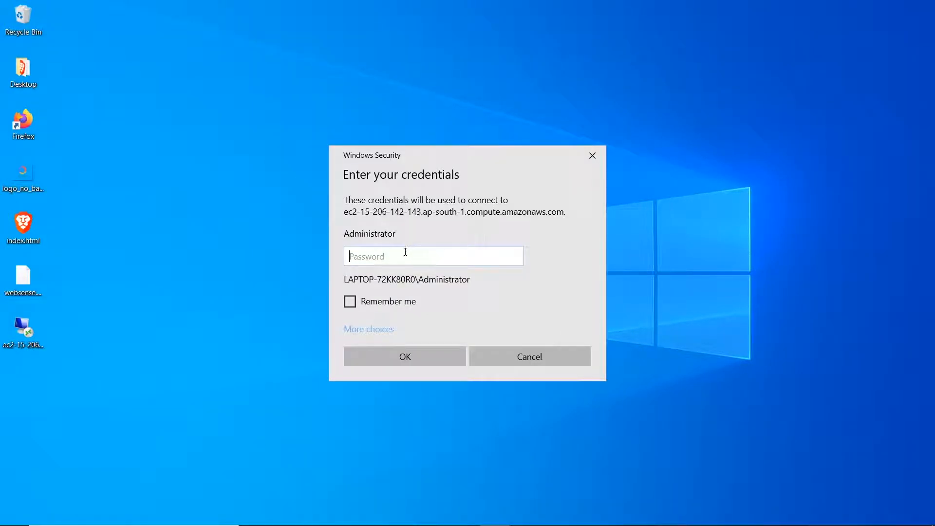
key(ctrl+v)
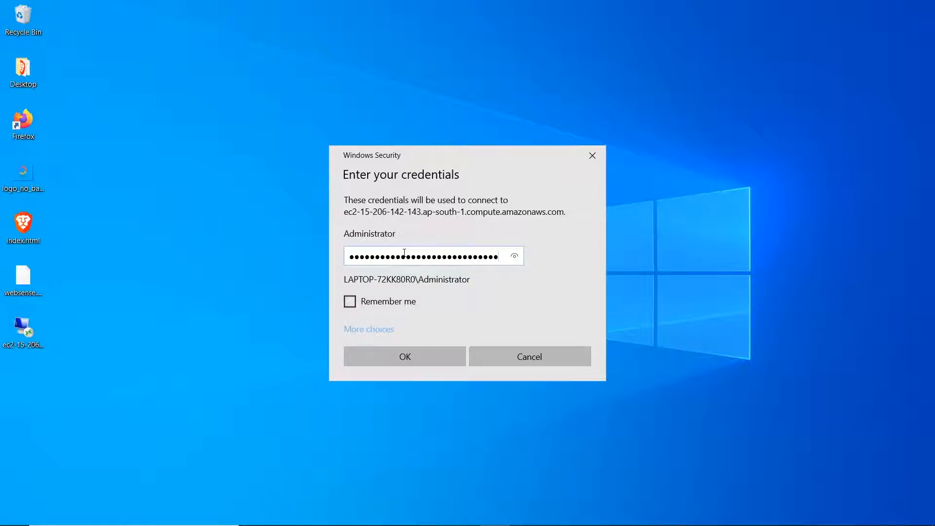
click(413, 358)
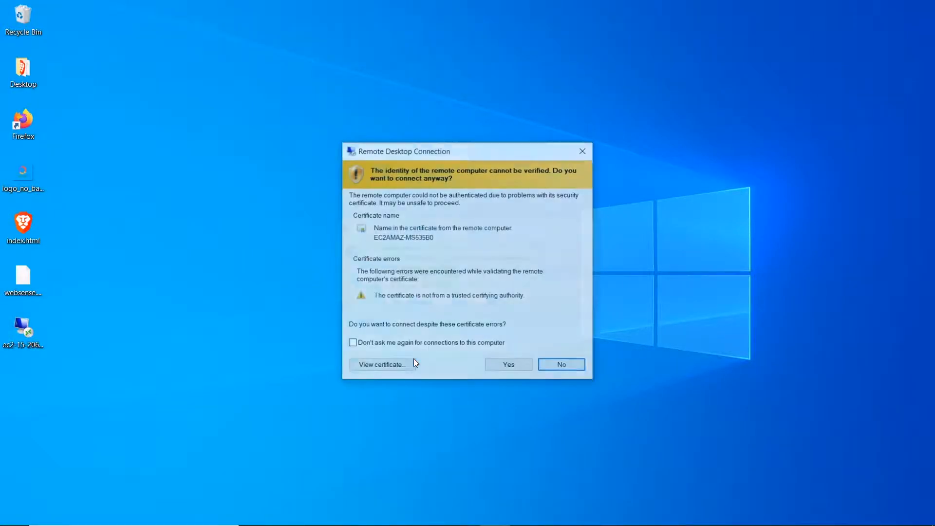
click(515, 372)
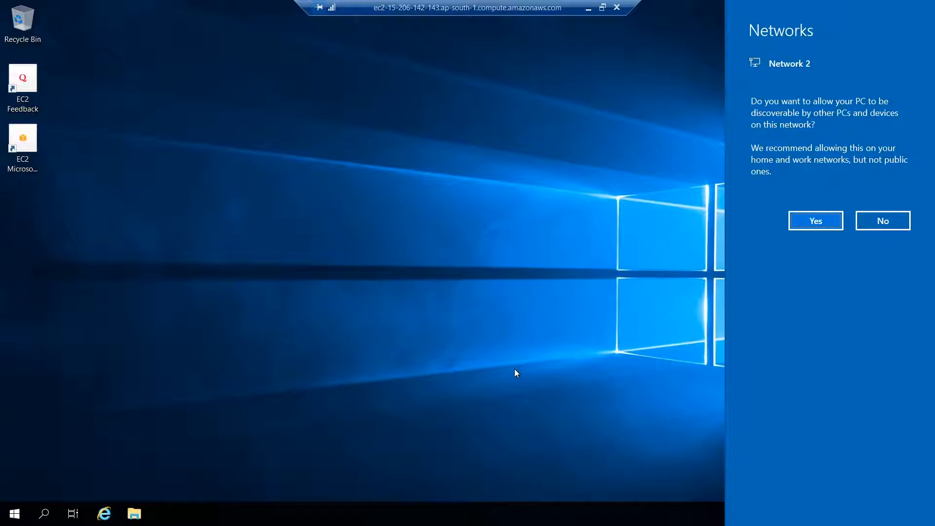
Allow the remote server to be discoverable on Network 2 and refresh its desktop
click(810, 224)
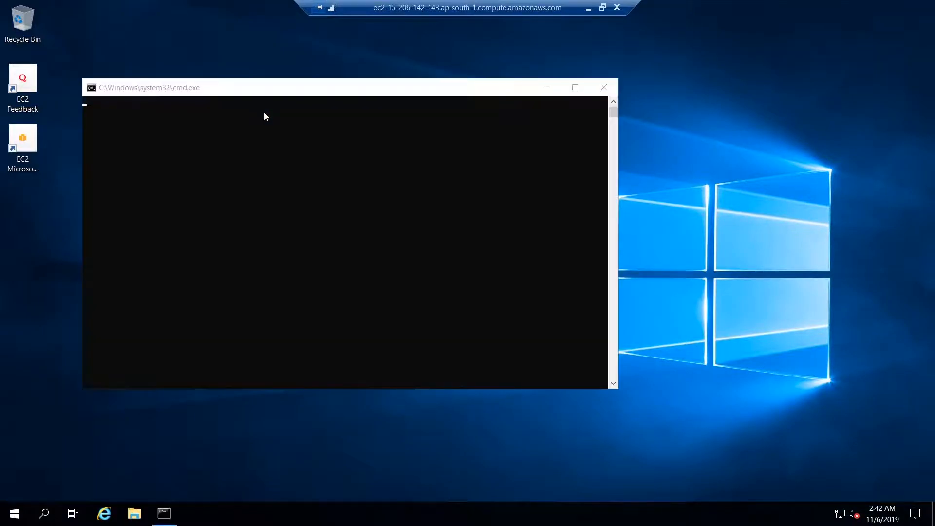
right_click(264, 112)
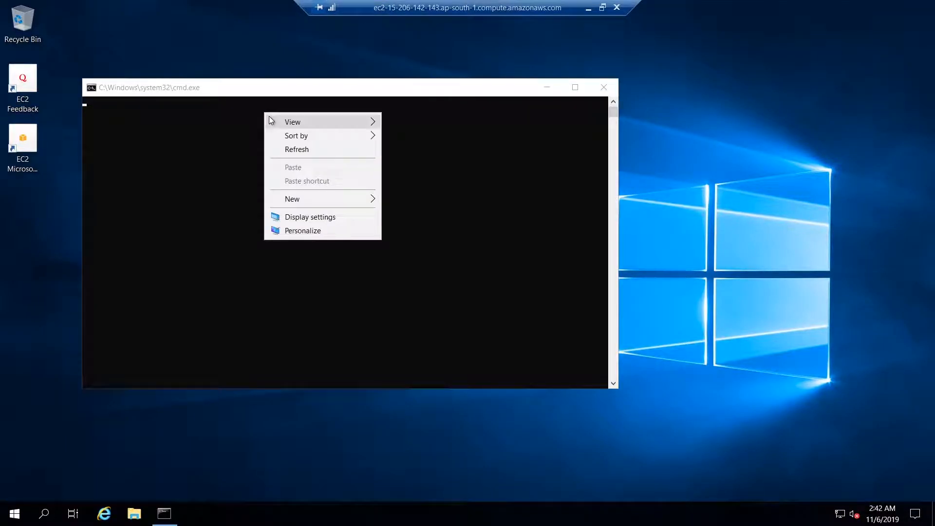
click(299, 150)
right_click(430, 89)
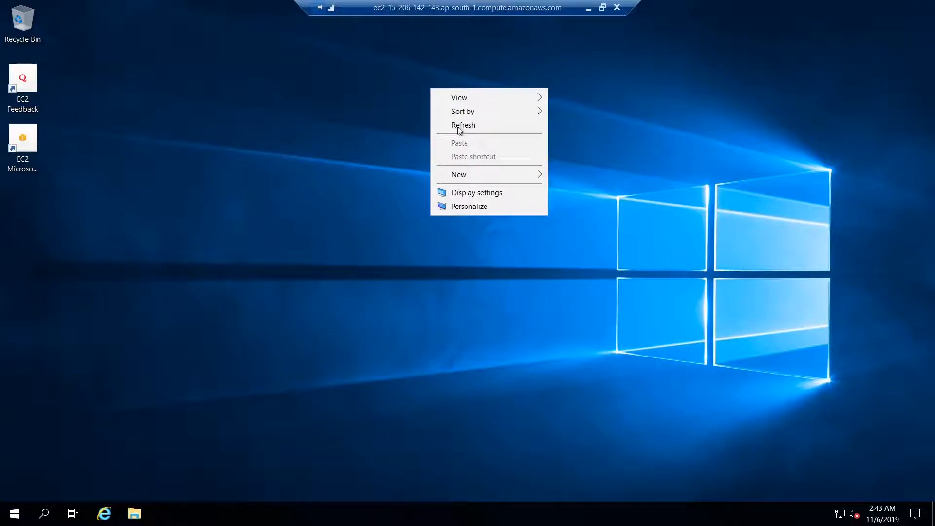
click(460, 130)
right_click(460, 129)
click(492, 166)
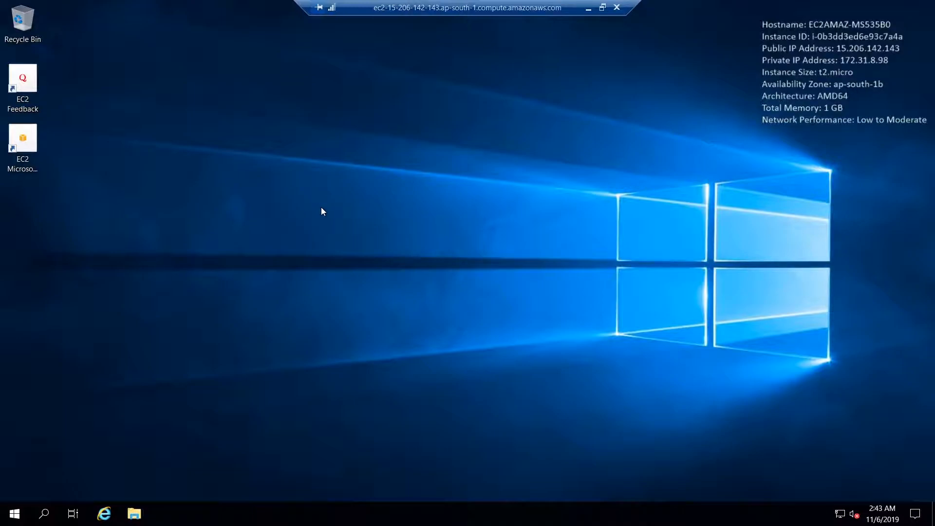
Open Server Manager on the remote server and dismiss the Windows Admin Center message
click(15, 513)
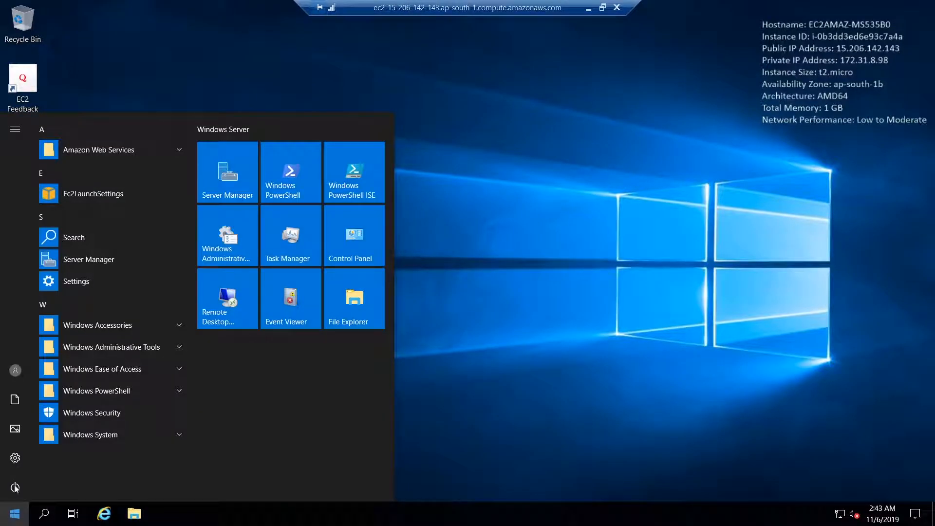
click(239, 170)
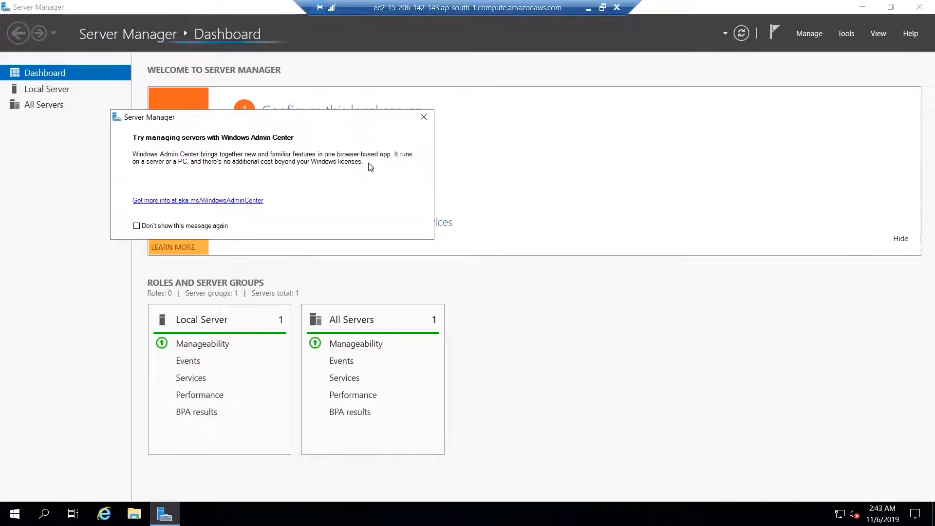
click(423, 116)
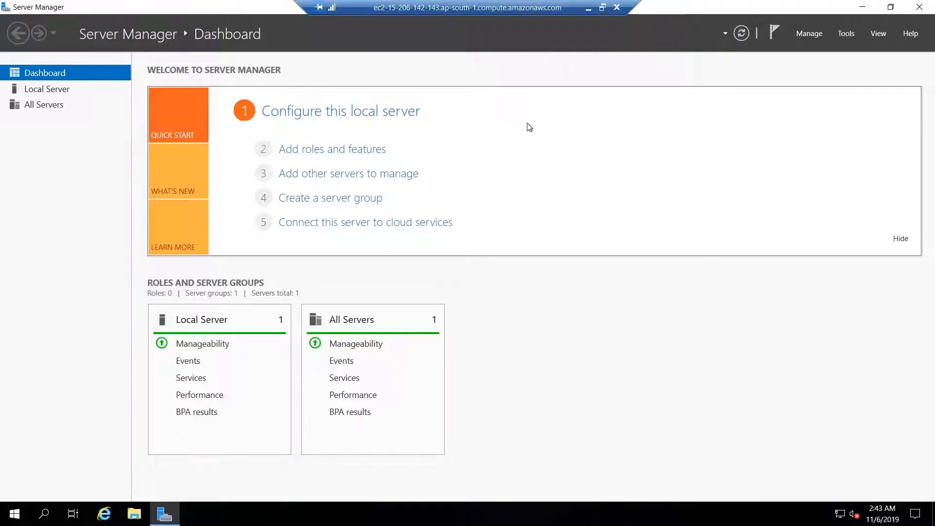
Try to start adding roles and features from the dashboard, and minimize Server Manager
click(337, 152)
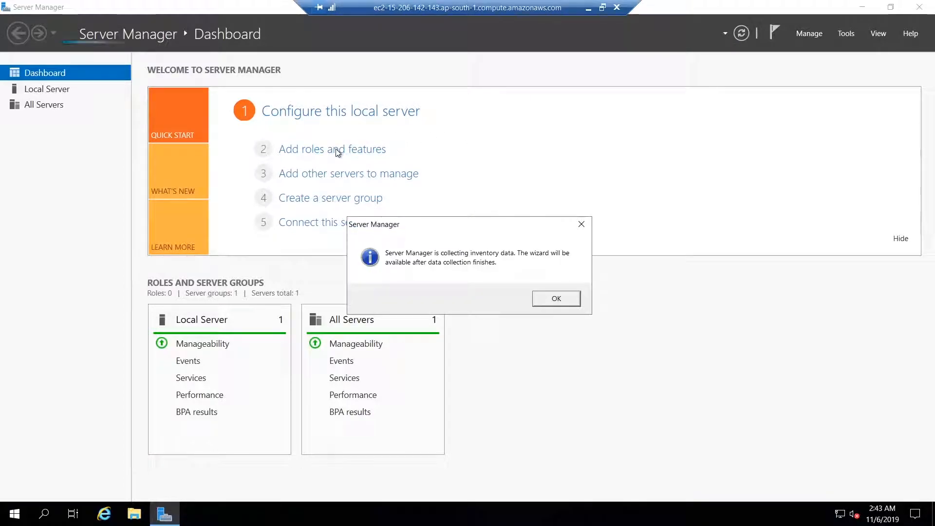
click(556, 299)
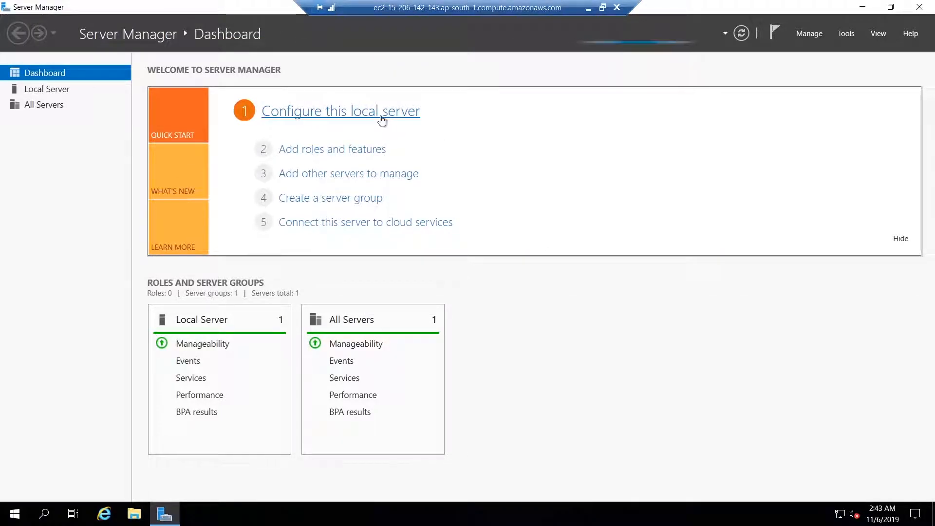
click(344, 152)
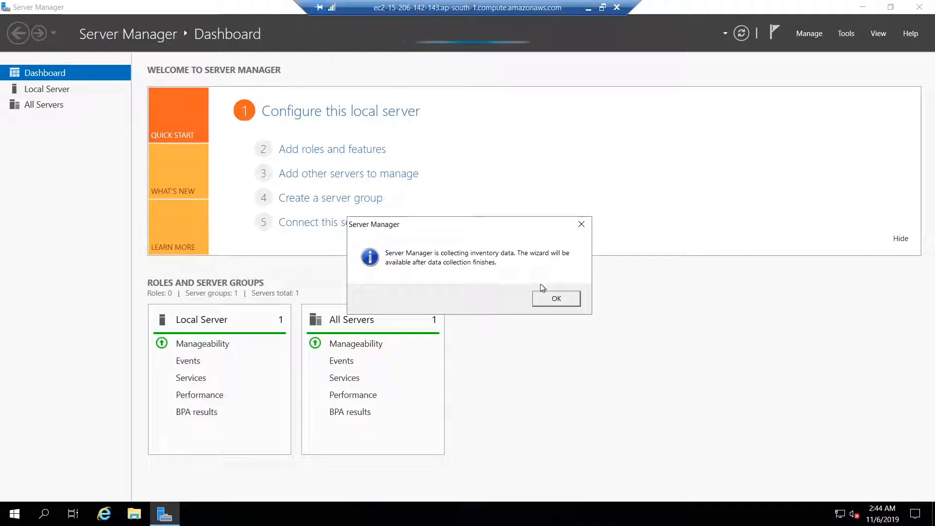
click(556, 298)
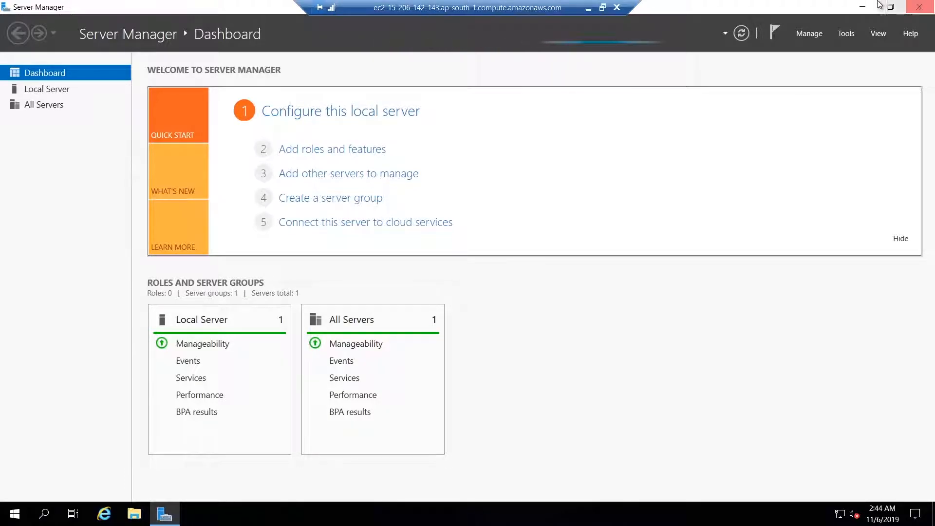
click(863, 6)
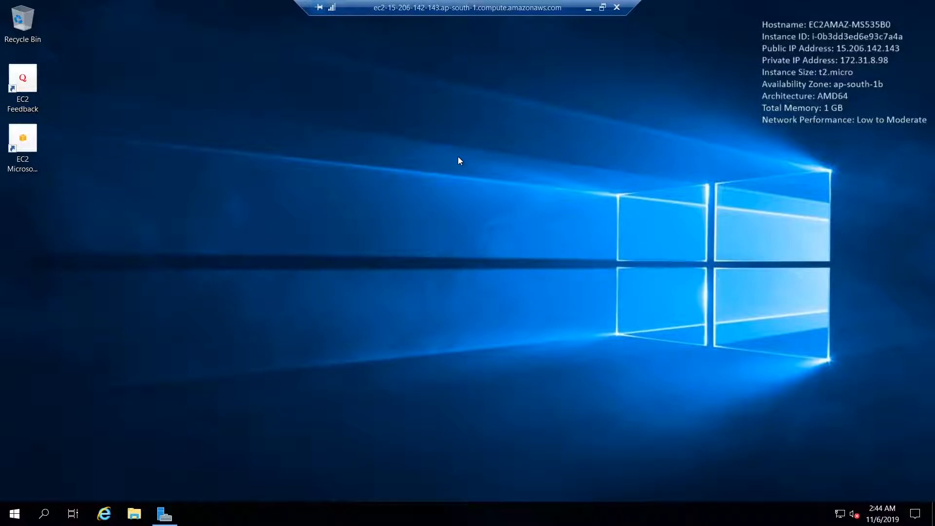
Restore Server Manager and start adding roles and features, with role-based or feature-based installation on server EC2AMAZ-MS535B0 from the server pool
click(172, 518)
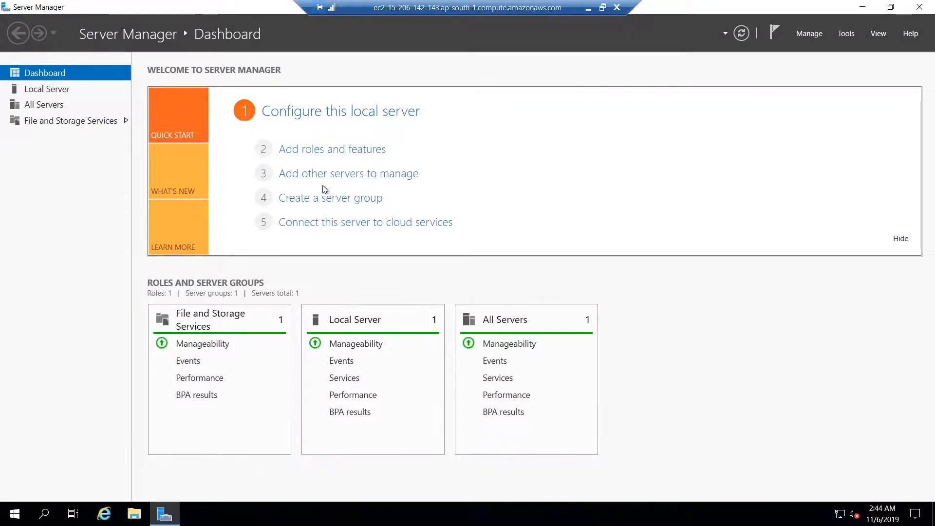
click(330, 151)
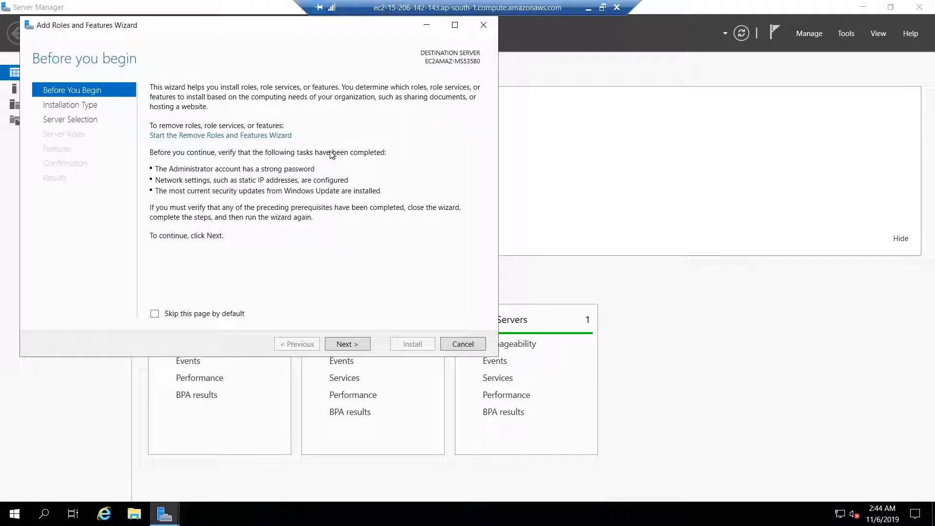
click(347, 343)
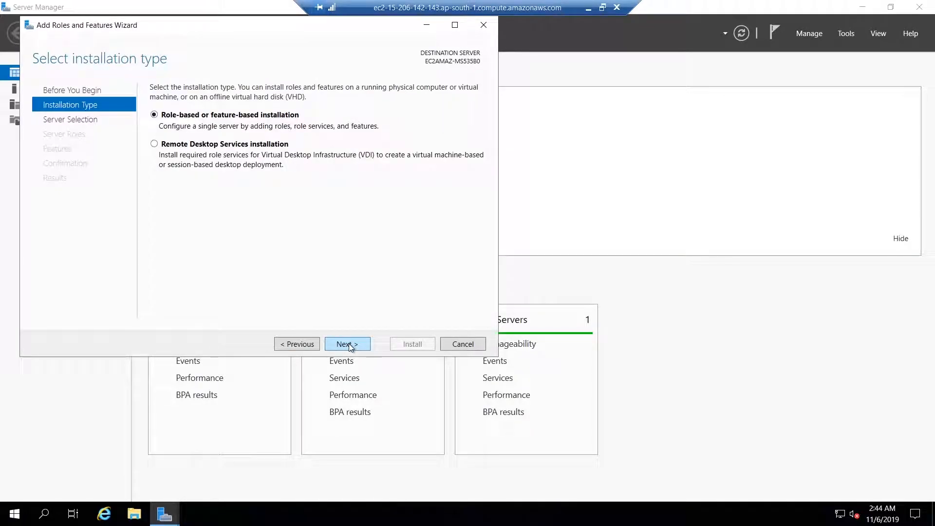
click(349, 343)
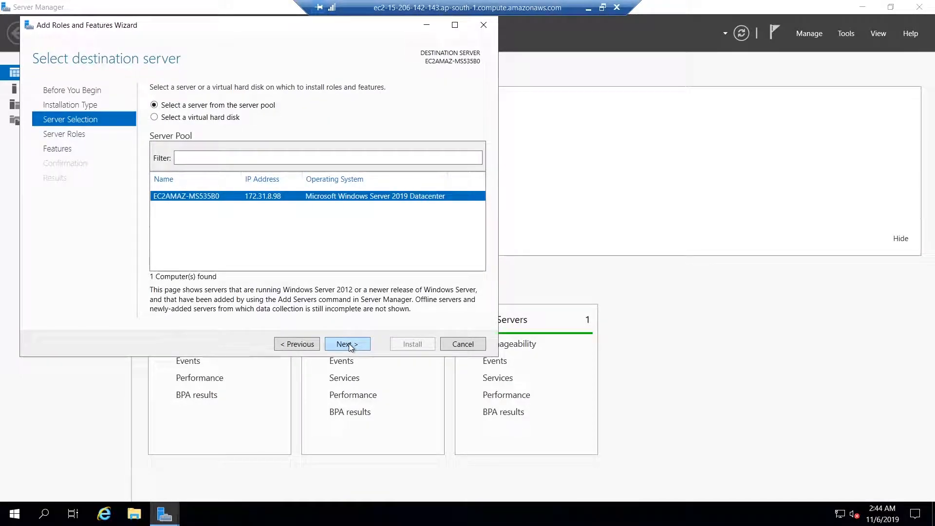
click(349, 343)
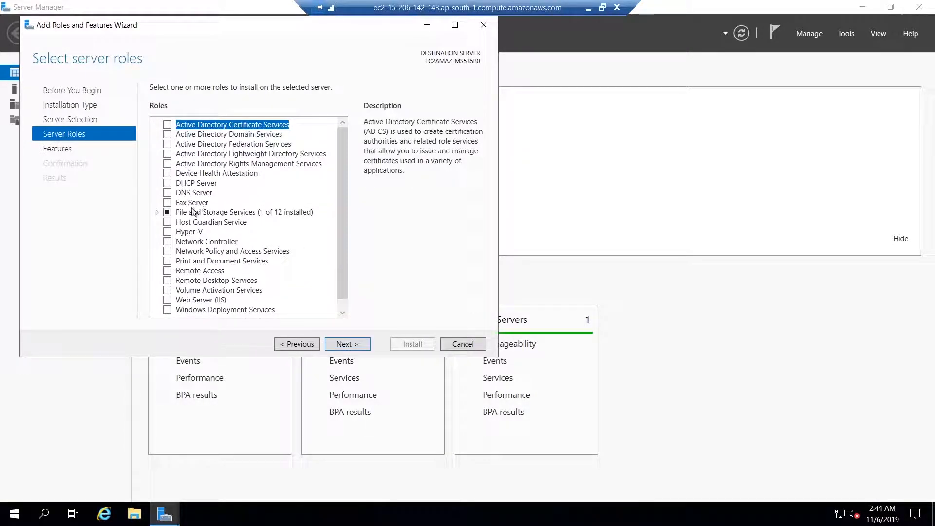
Select the Web Server (IIS) role and add its required features, including the IIS Management Console
scroll(202, 246, down, 1)
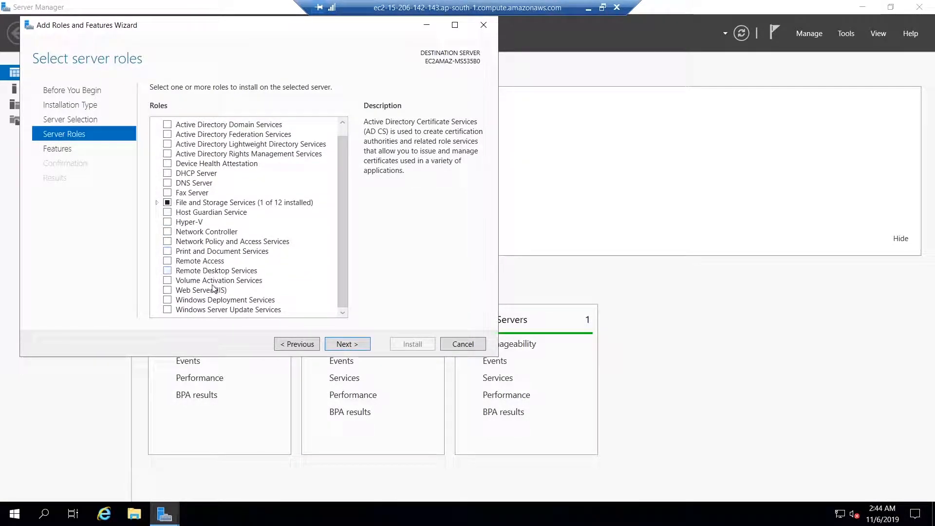
click(167, 290)
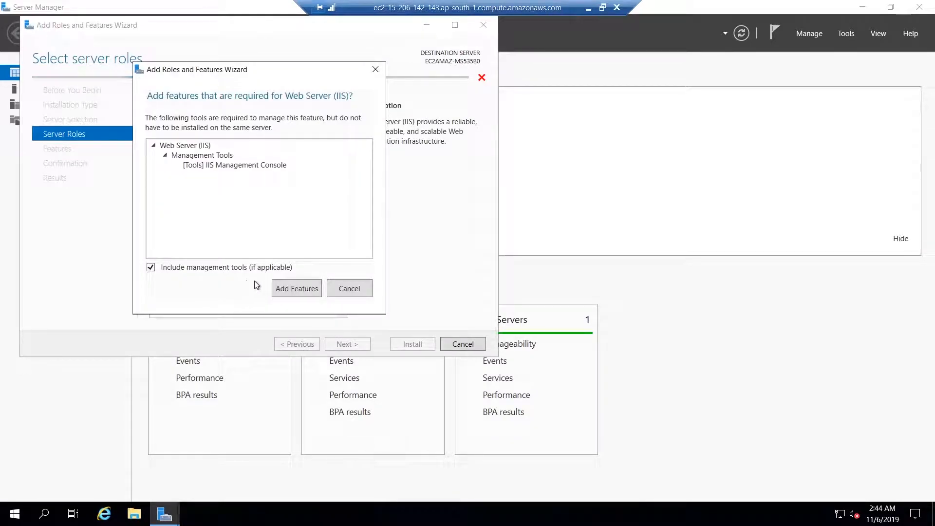
click(289, 287)
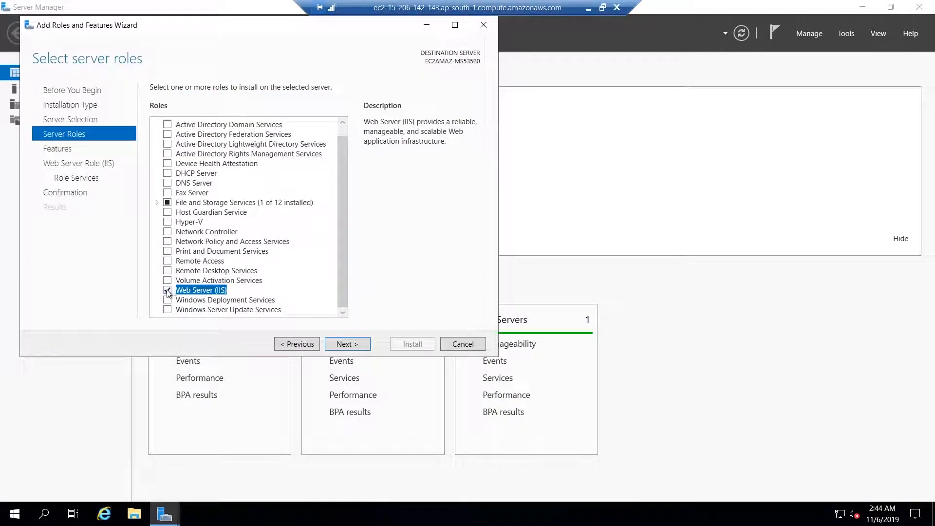
Keep the default features and role services, install the Web Server (IIS) role and close the wizard
click(349, 344)
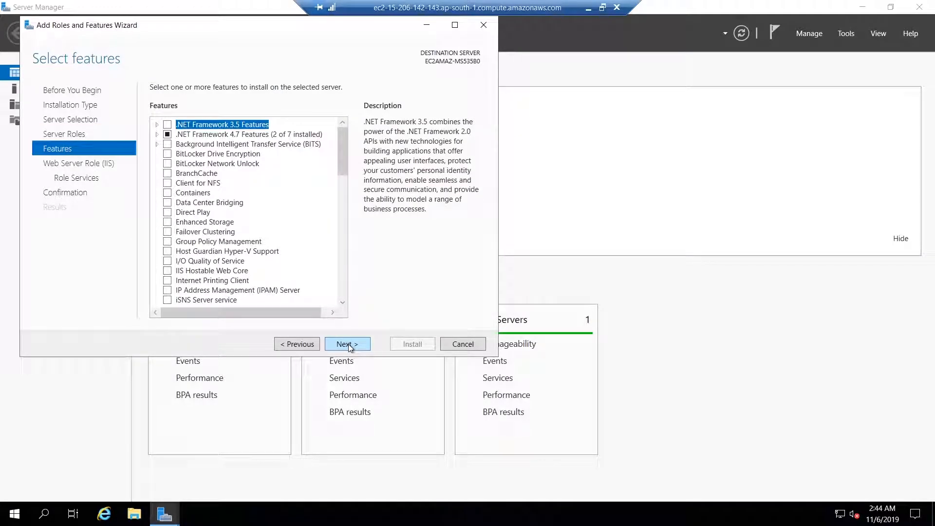
click(348, 344)
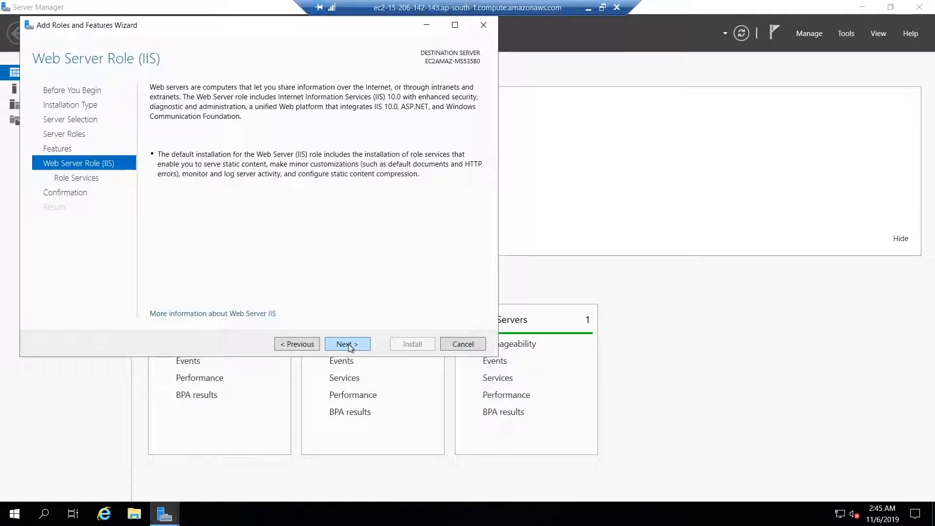
click(349, 343)
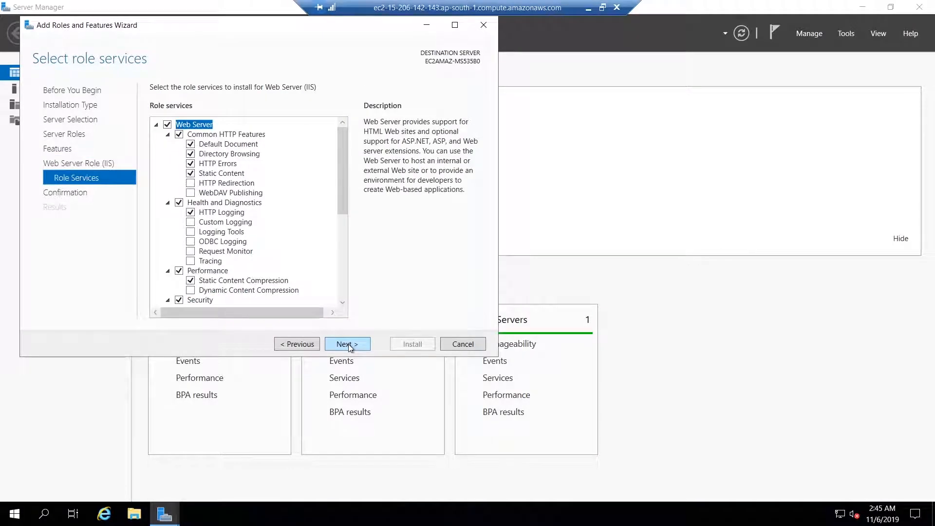
click(349, 344)
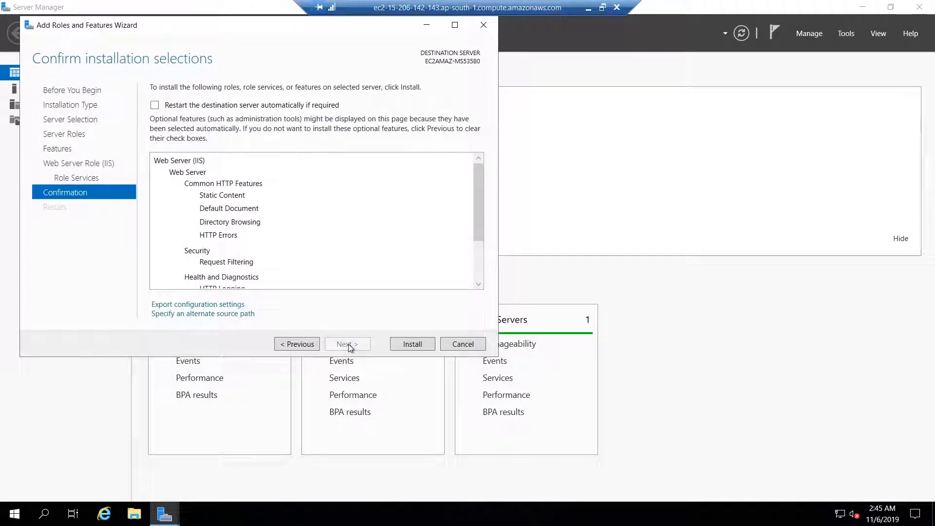
click(417, 345)
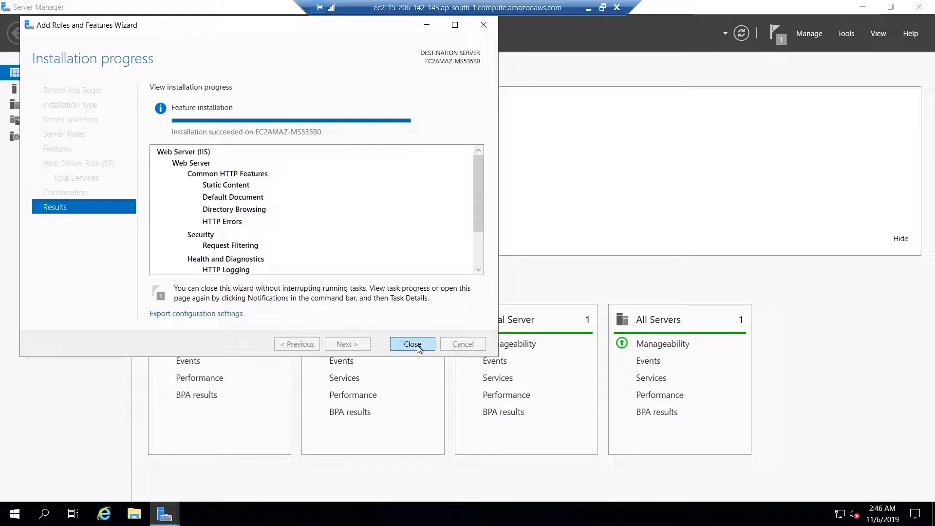
click(417, 345)
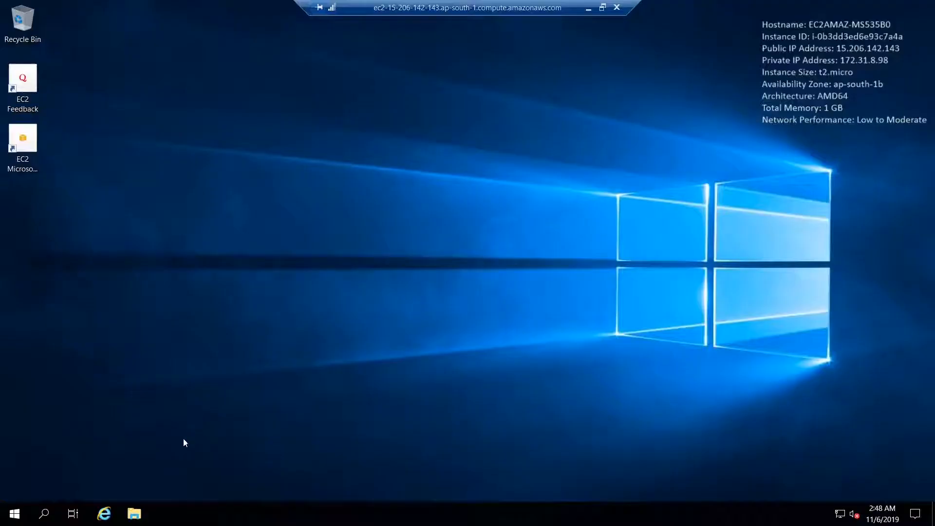
Browse in File Explorer to the C:\inetpub\wwwroot folder
click(135, 514)
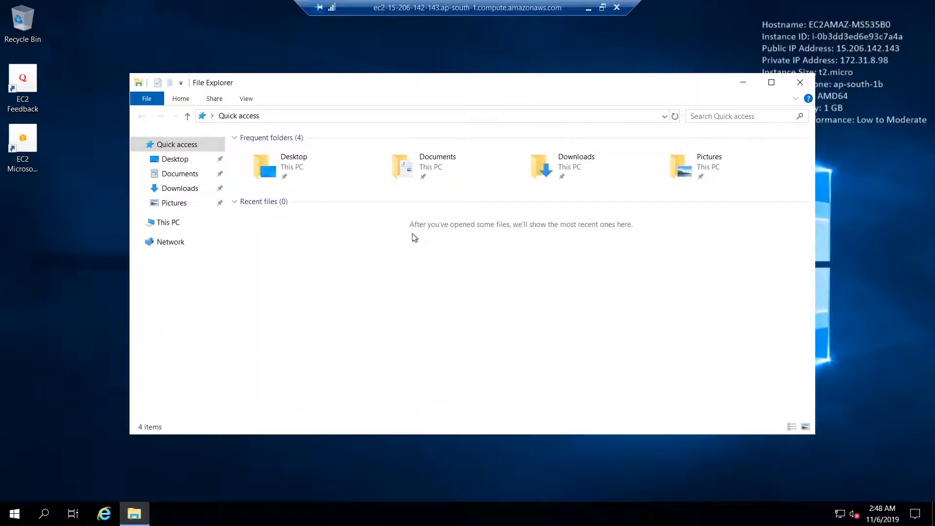
click(165, 222)
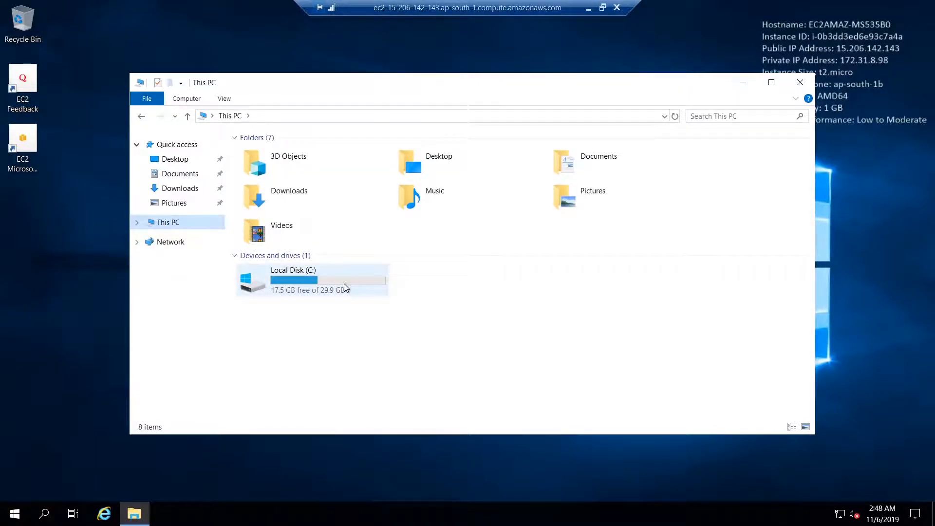
double_click(343, 283)
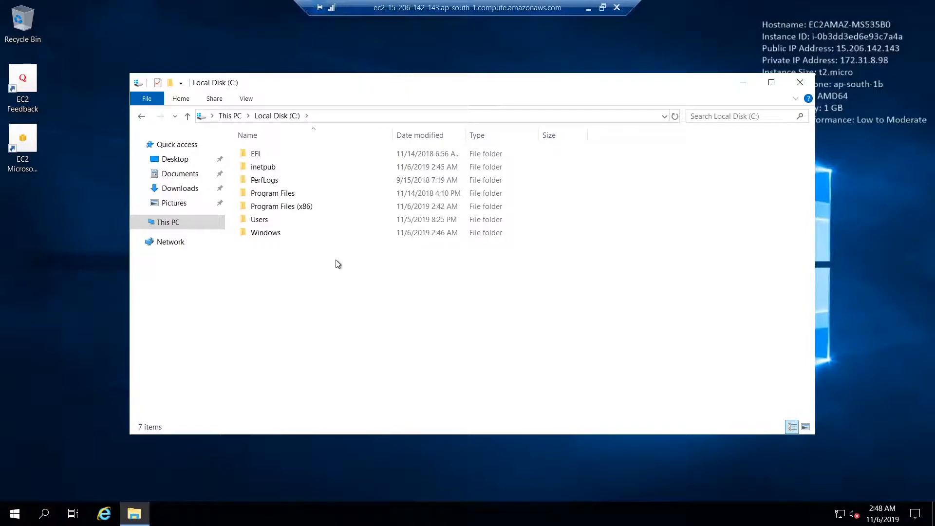
double_click(303, 166)
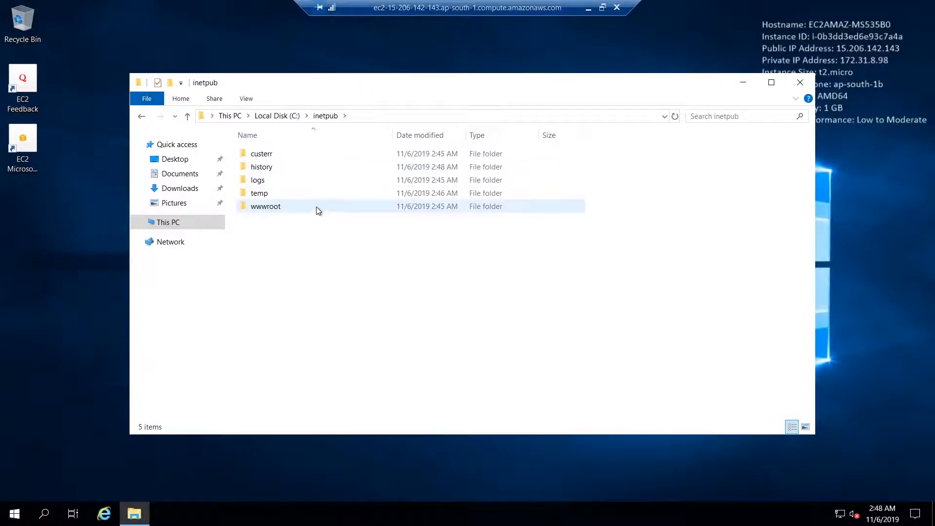
double_click(316, 207)
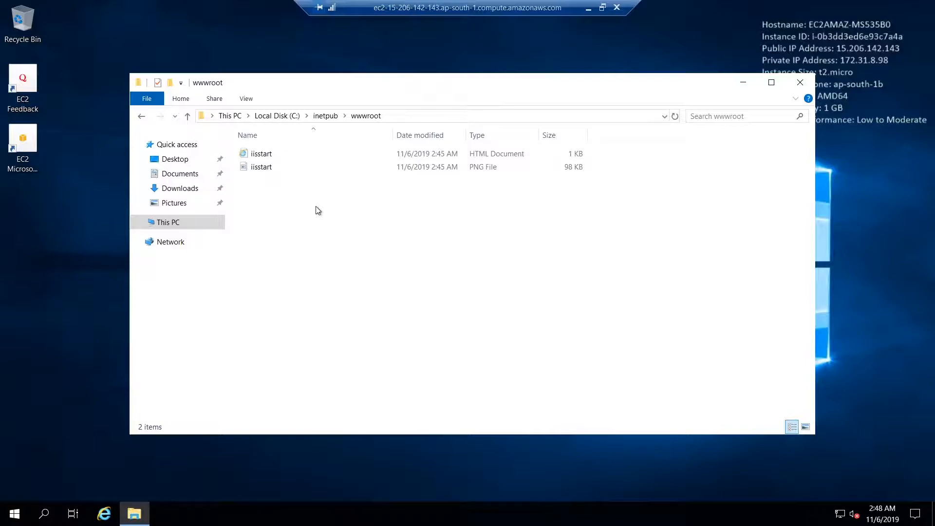
Open the iisstart HTML document in Internet Explorer 11, accepting its recommended security, privacy and compatibility settings
click(326, 150)
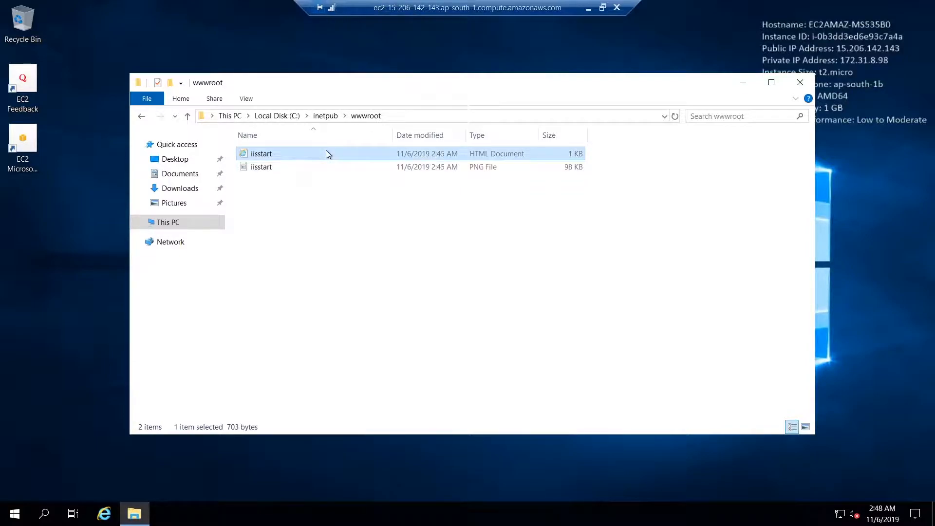
double_click(327, 152)
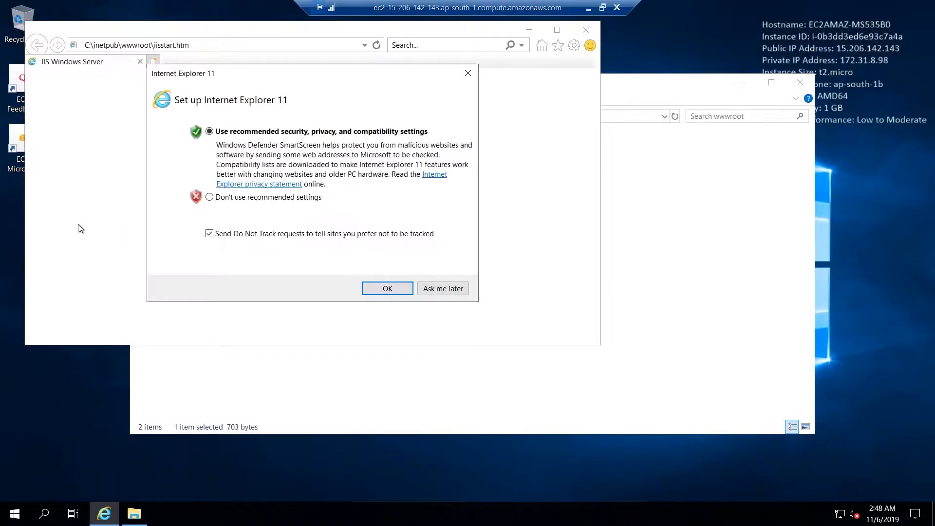
click(382, 289)
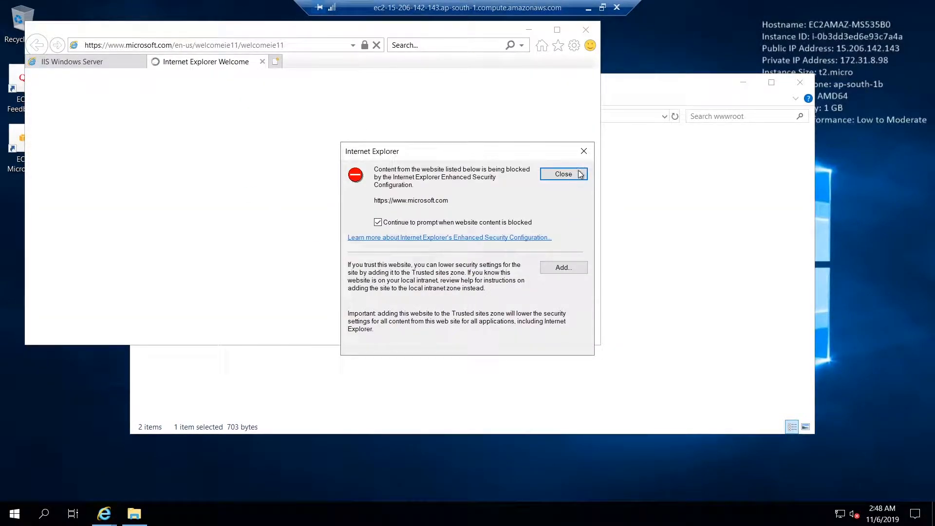
Dismiss the blocked-content message, close the Internet Explorer welcome page and its alert, and maximize the browser window
click(563, 174)
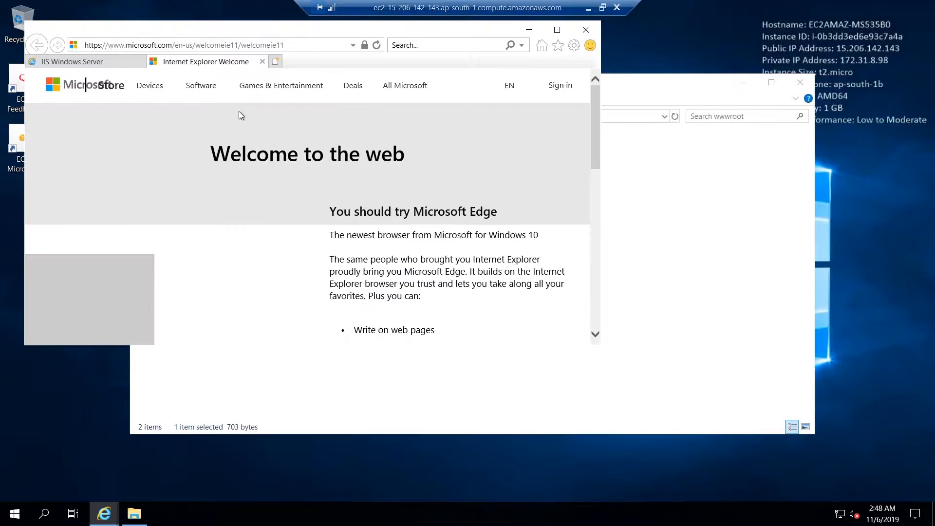
click(262, 61)
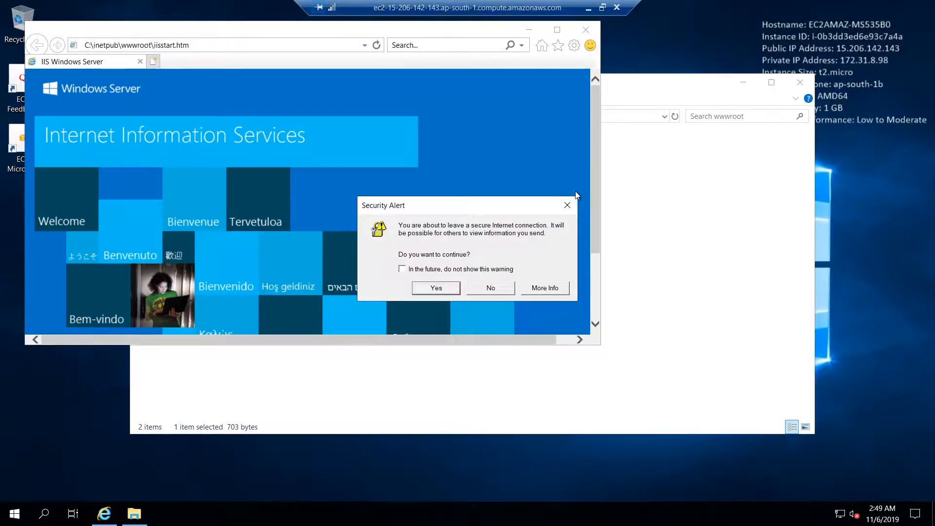
click(566, 205)
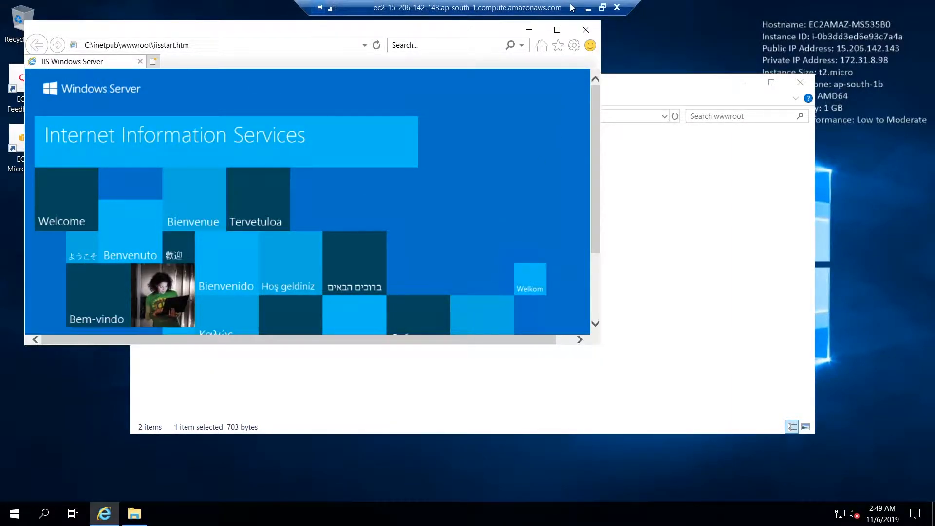
click(557, 30)
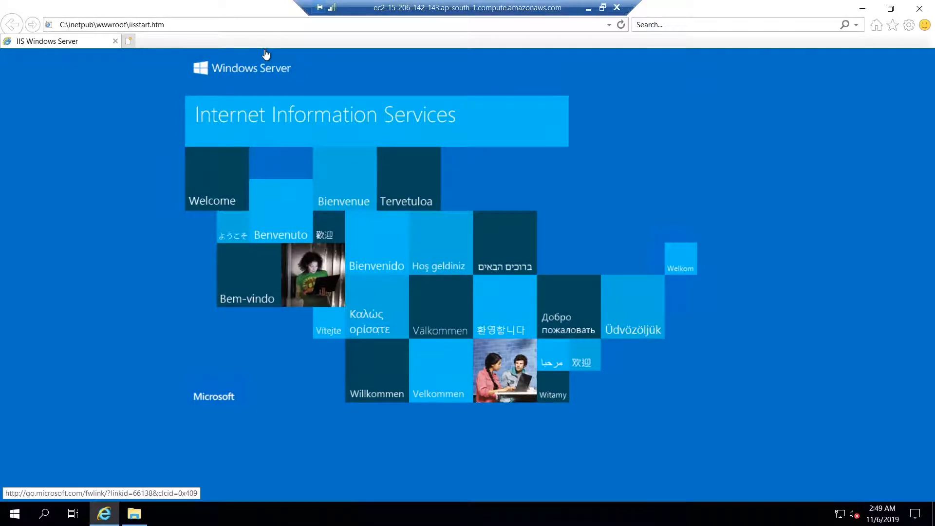
key(ctrl+t)
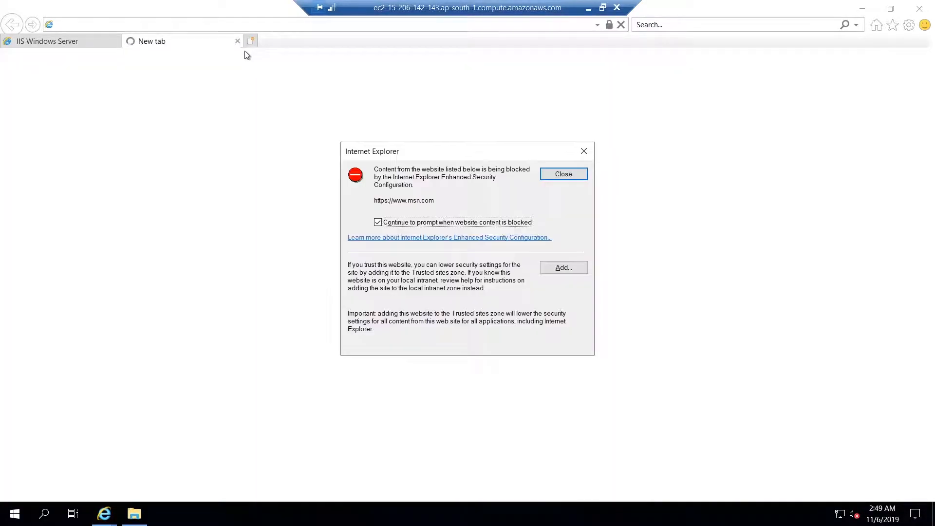
click(588, 151)
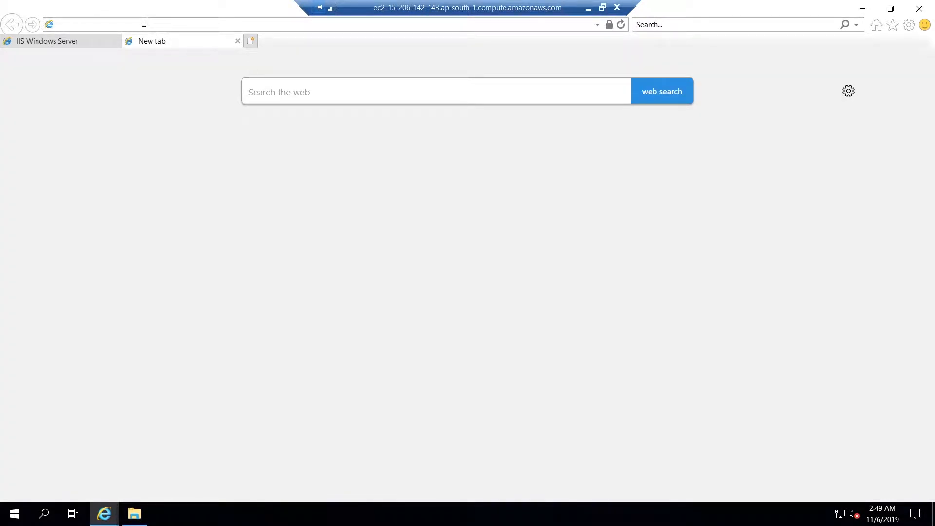
text(http)
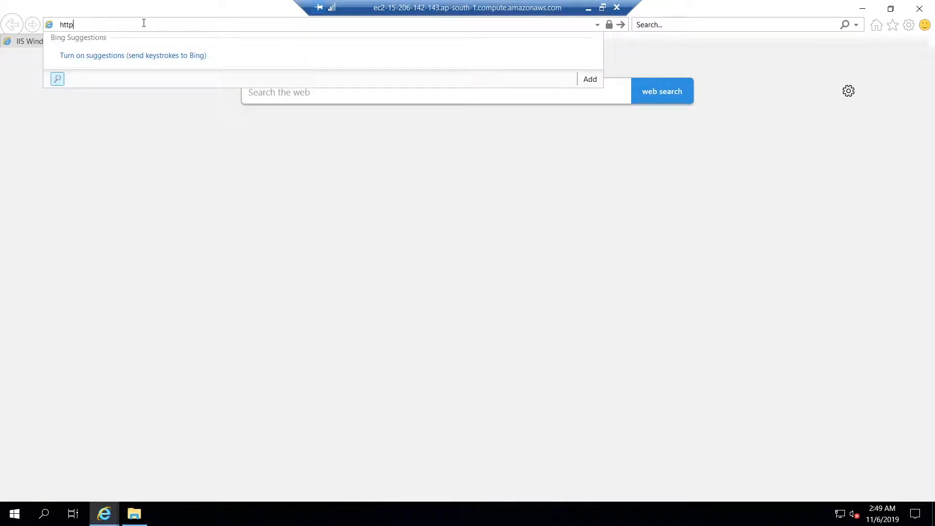
text(s://)
key(BackSpace)
key(BackSpace)
key(BackSpace)
text(://localhost)
key(Return)
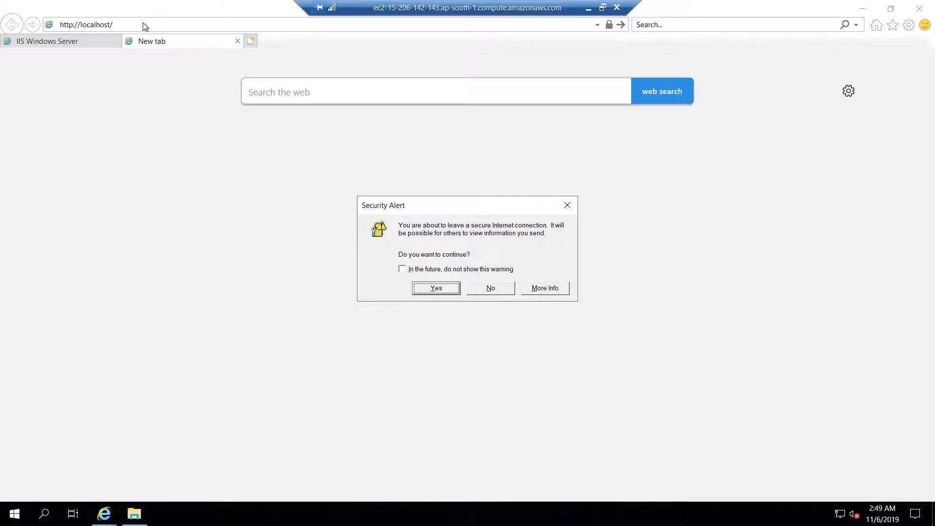
click(567, 205)
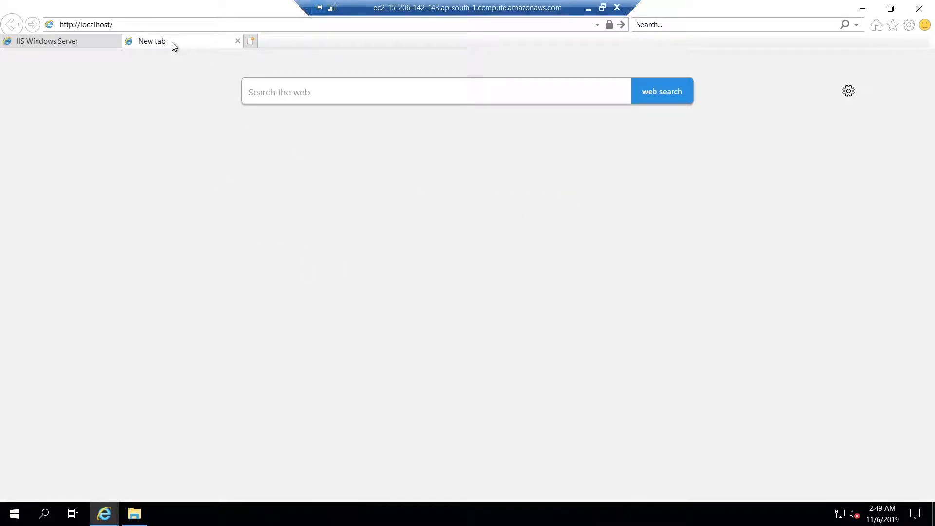
click(141, 20)
key(Return)
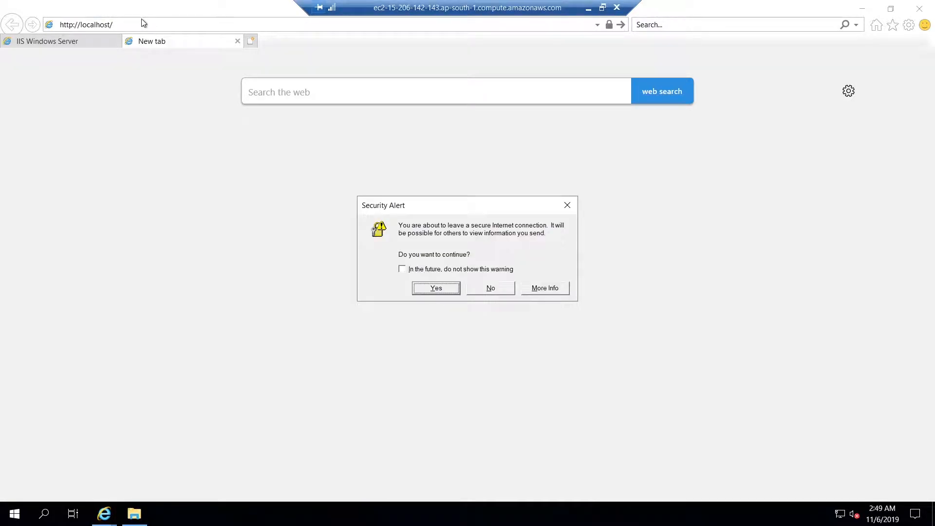
click(436, 288)
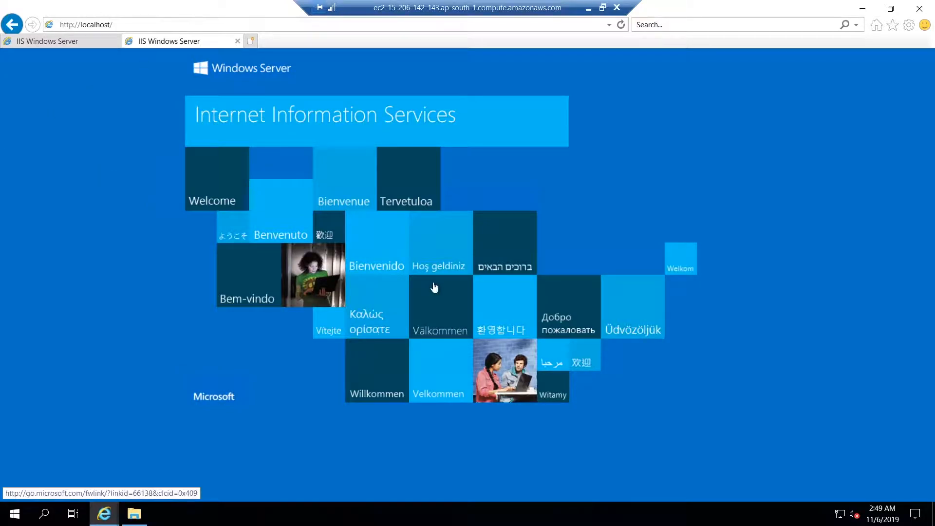
click(71, 41)
click(184, 41)
Minimize the remote session, switch to the EC2 console in Brave and copy the web sense instance's IPv4 public IP
click(588, 9)
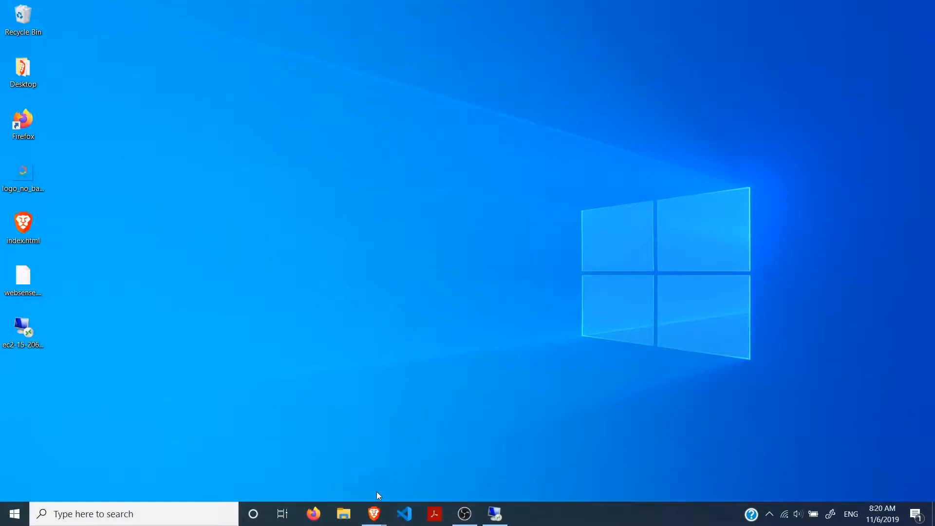
mouse_move(373, 514)
click(442, 457)
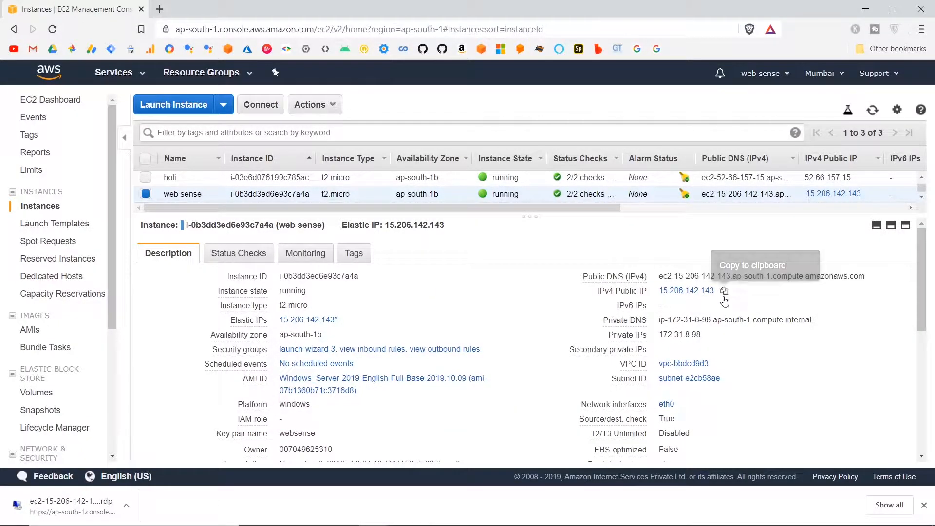
click(724, 292)
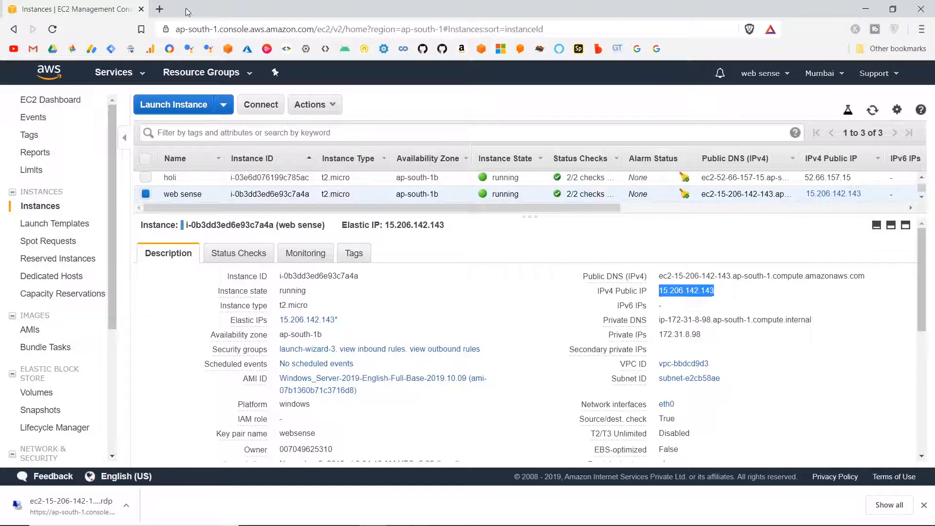
Check the IIS start page at the copied public IP in a new tab, and close that tab
click(159, 9)
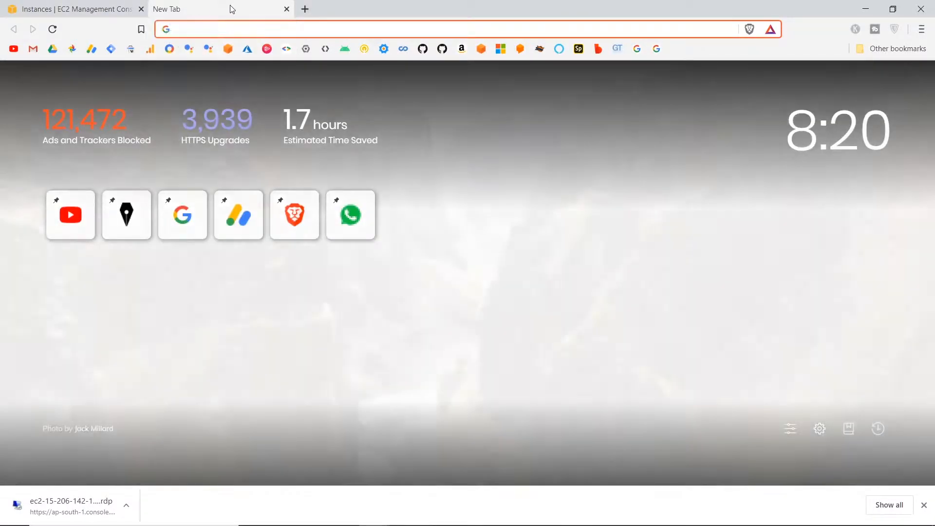
key(ctrl+v)
key(Return)
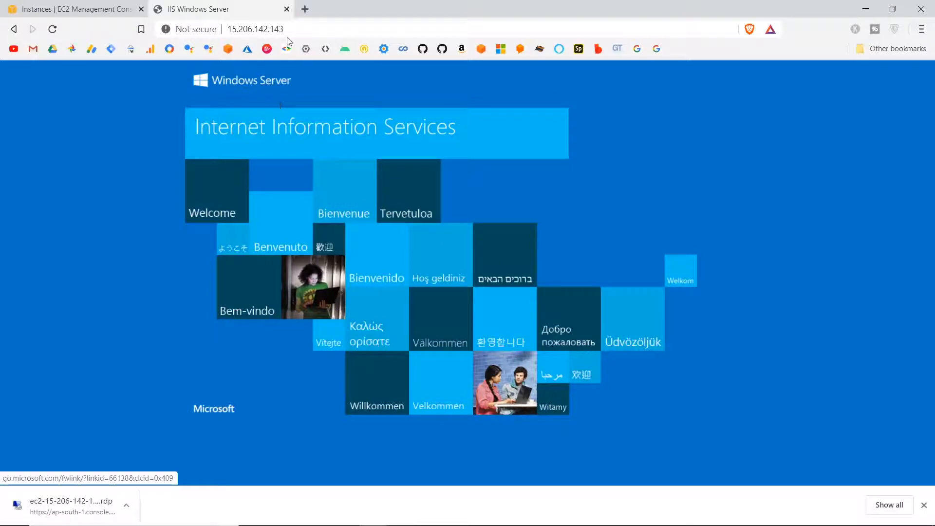
click(288, 9)
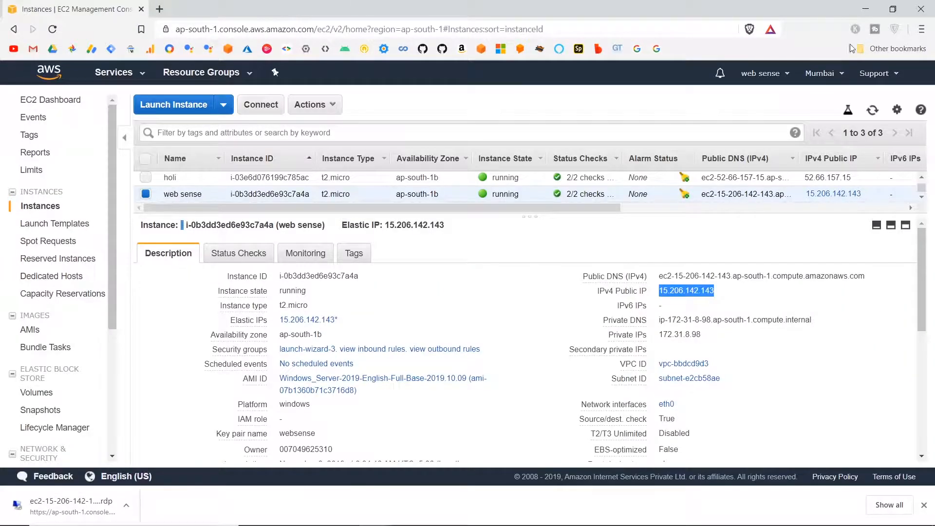
Check the IIS start page at 15.206.142.143 in a private browser window, and close that window
click(921, 30)
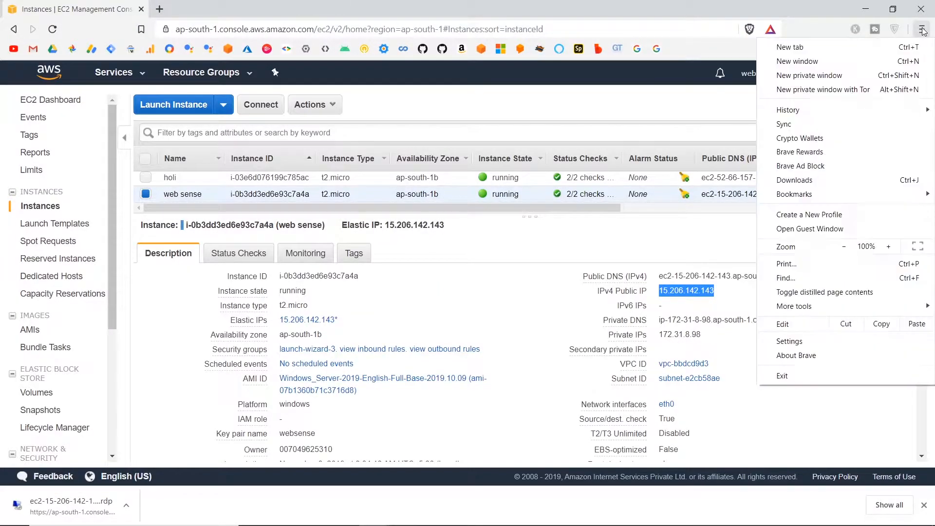
click(898, 75)
key(ctrl+v)
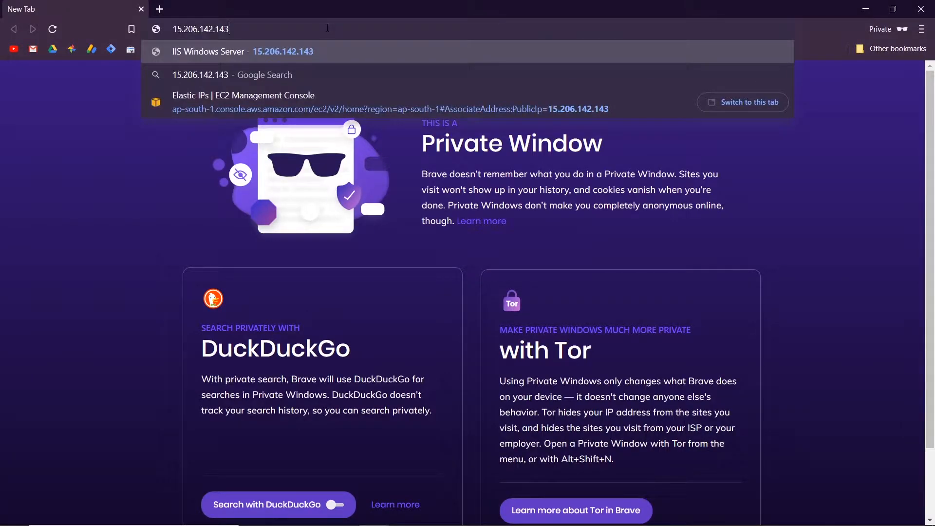
key(Return)
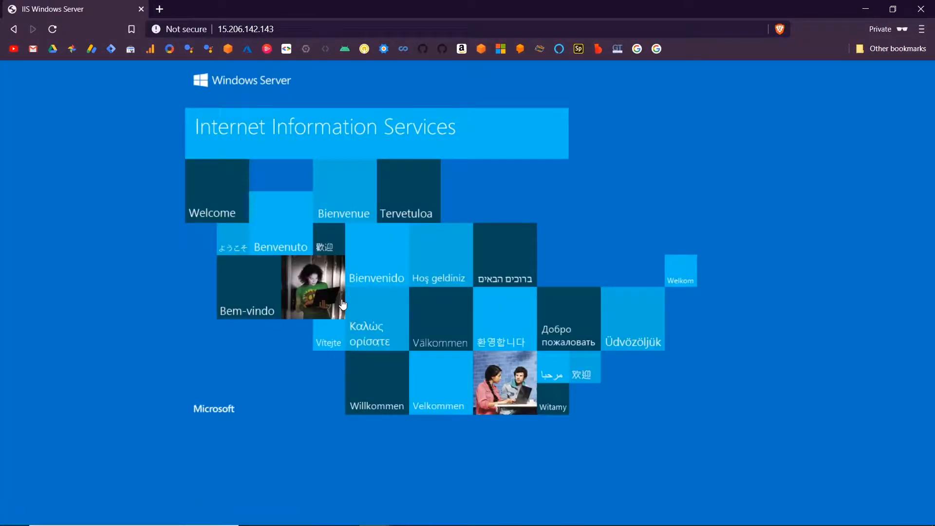
click(921, 12)
Return to the remote session, close its wwwroot folder window, and minimize the session and Brave to reach the local desktop
click(857, 13)
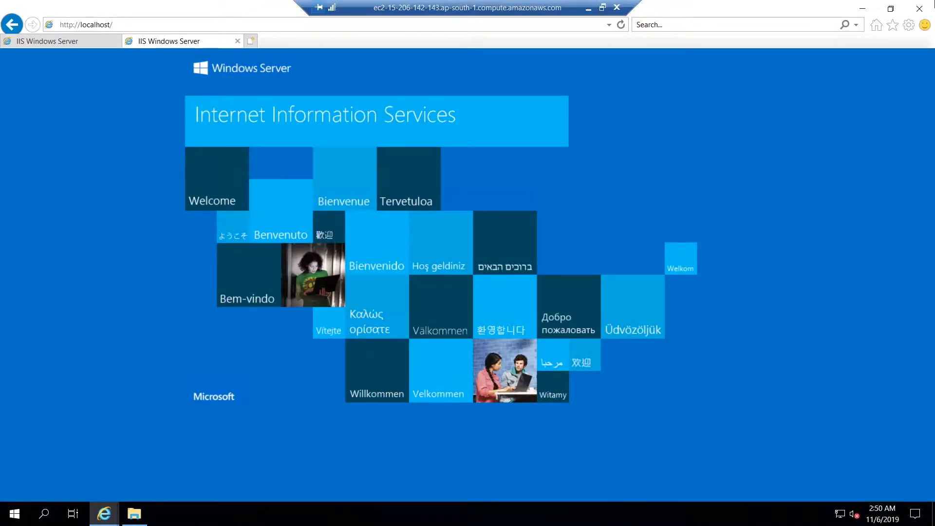
click(919, 5)
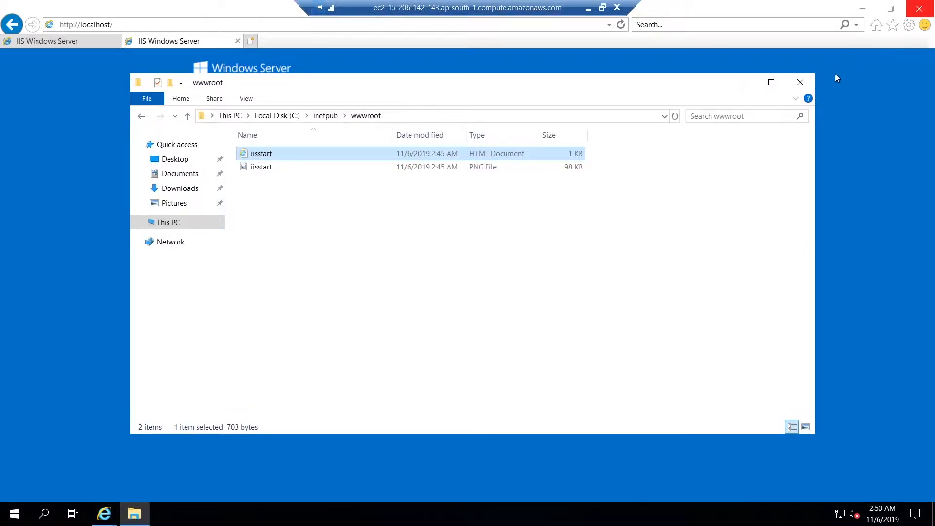
click(792, 83)
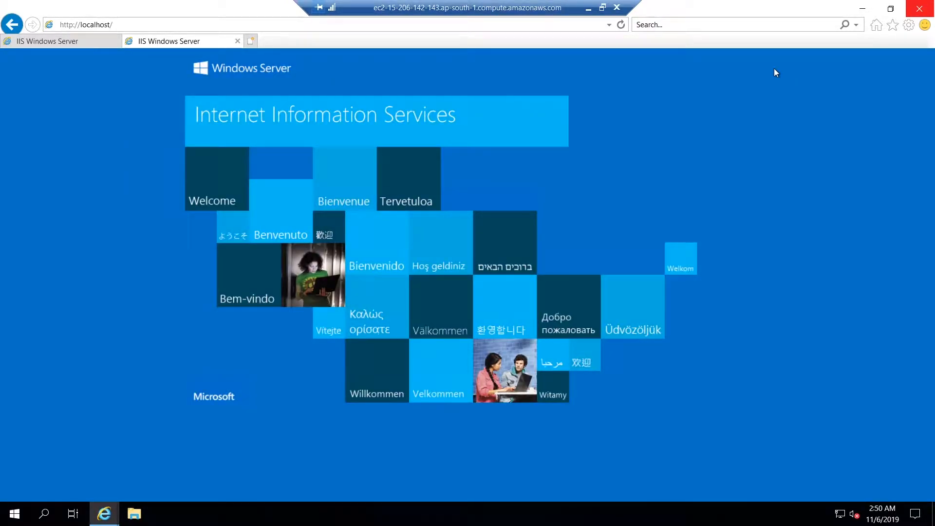
click(588, 8)
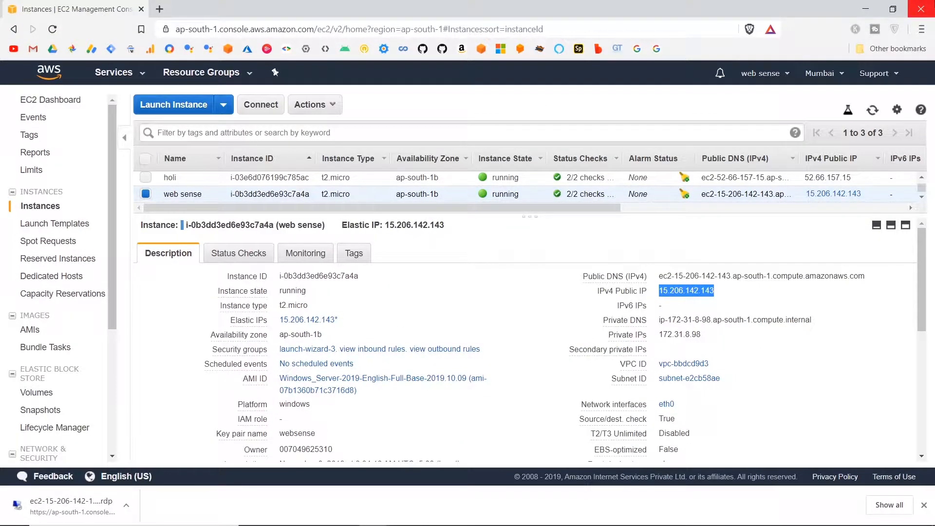
click(864, 6)
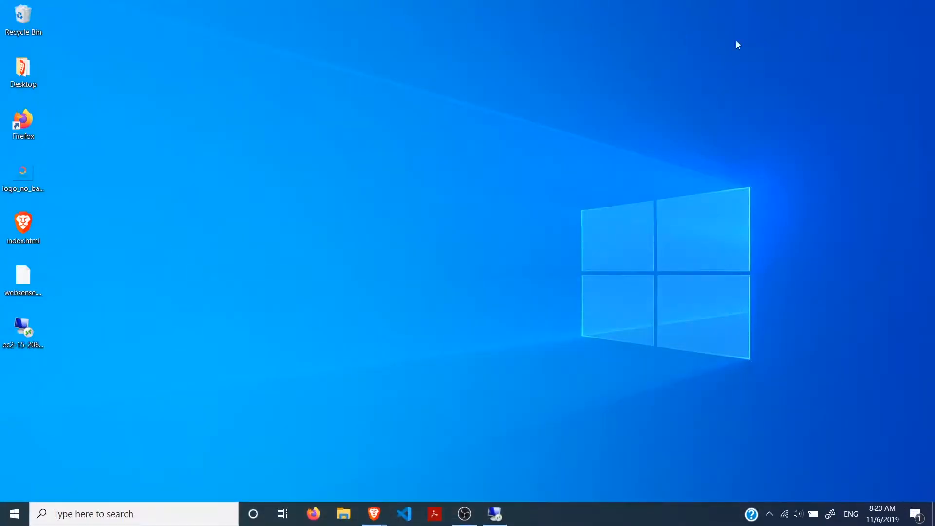
Switch to the Jamboard plan, trace laser check marks over the launch, elastic IP and IIS notes, and minimize the window
mouse_move(374, 514)
click(338, 480)
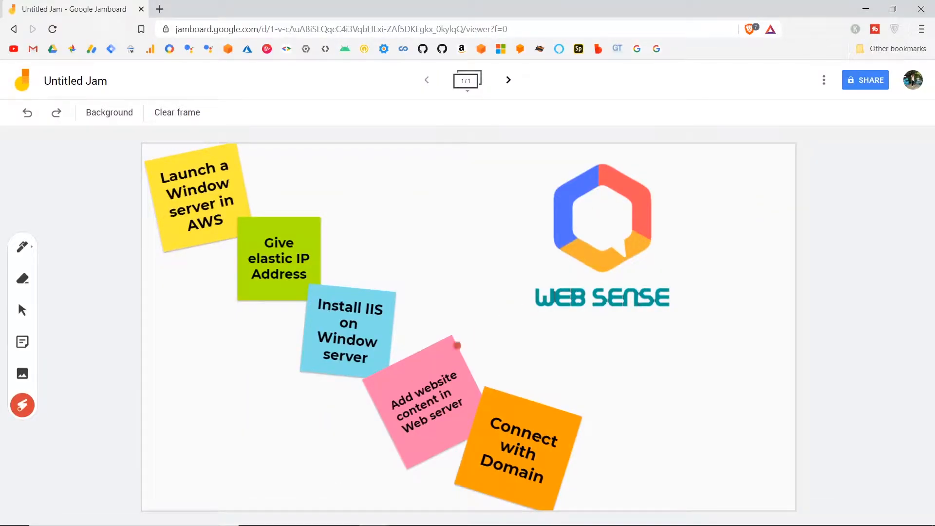
drag(181, 249, 254, 148)
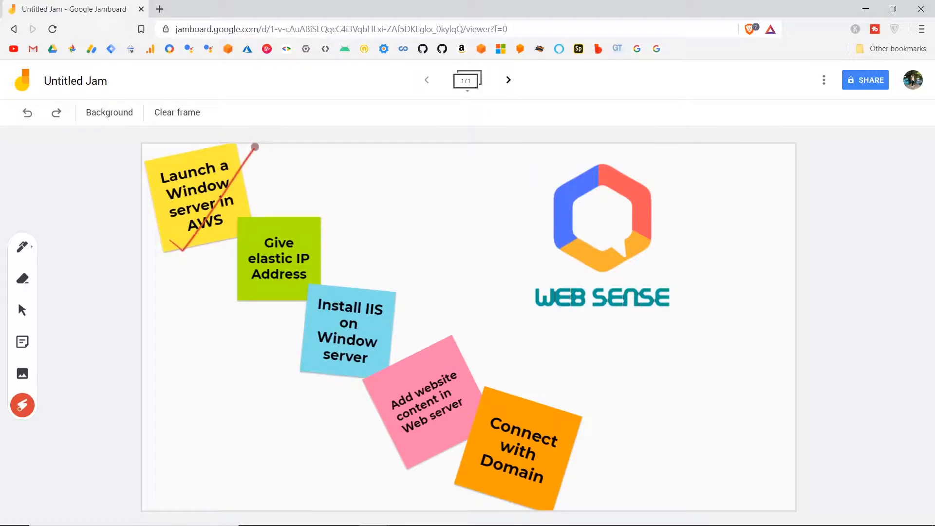
drag(235, 319, 294, 244)
mouse_move(258, 356)
mouse_down()
mouse_move(298, 381)
mouse_move(461, 209)
mouse_up()
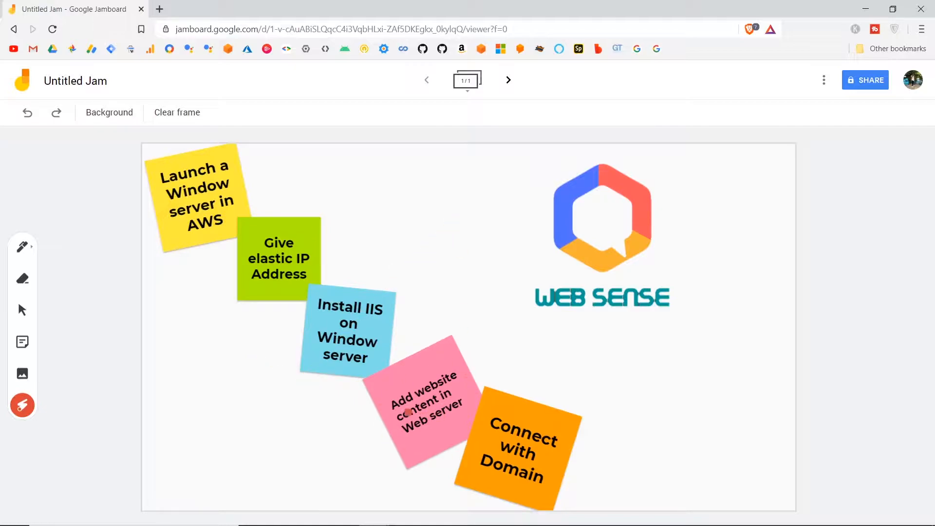
click(865, 9)
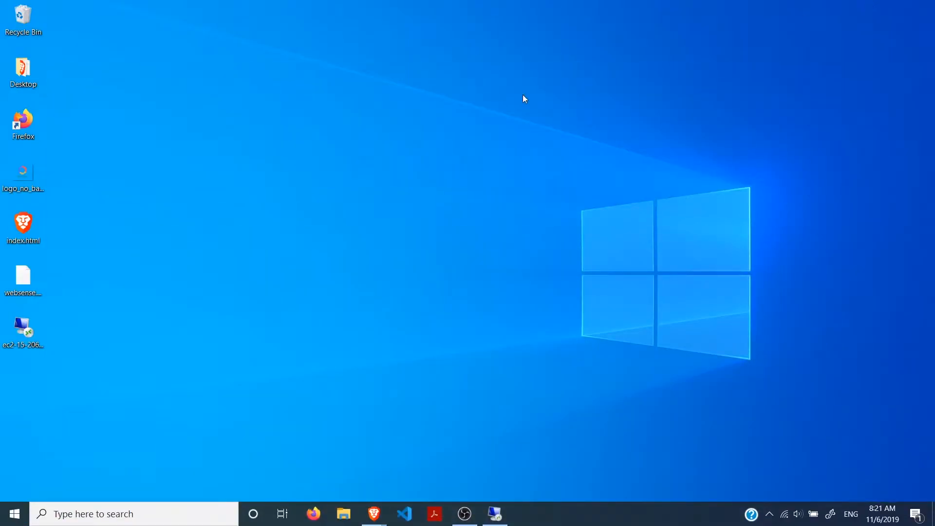
Preview the local desktop's index.html in the browser, close its tab, and minimize the browser window
double_click(21, 226)
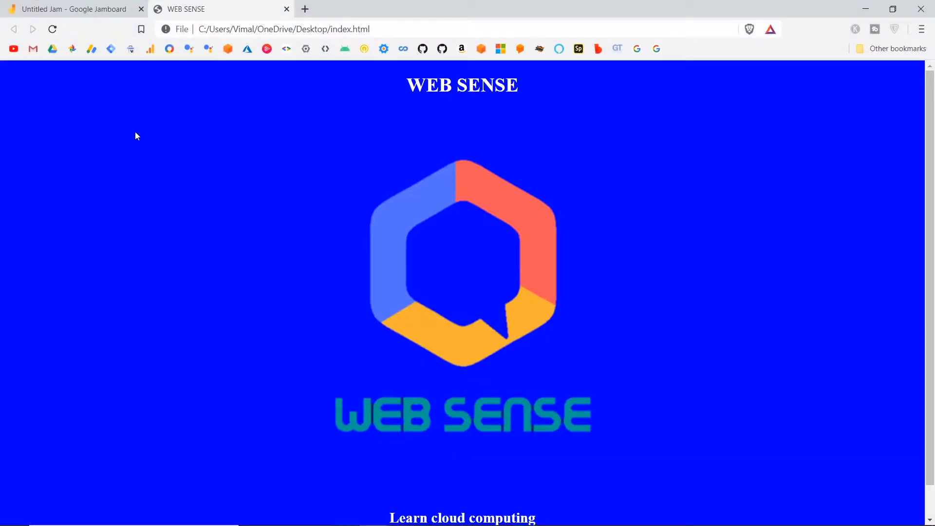
scroll(360, 221, down, 1)
scroll(361, 225, up, 1)
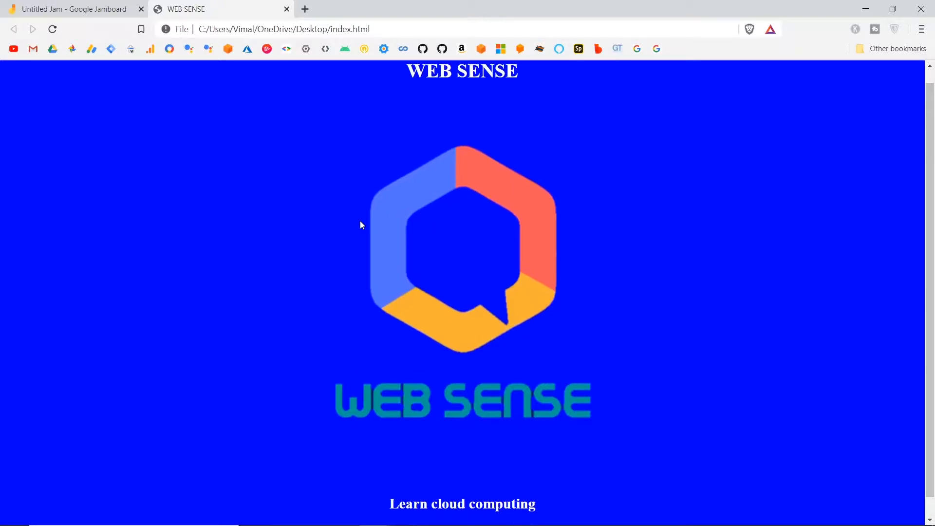
click(286, 9)
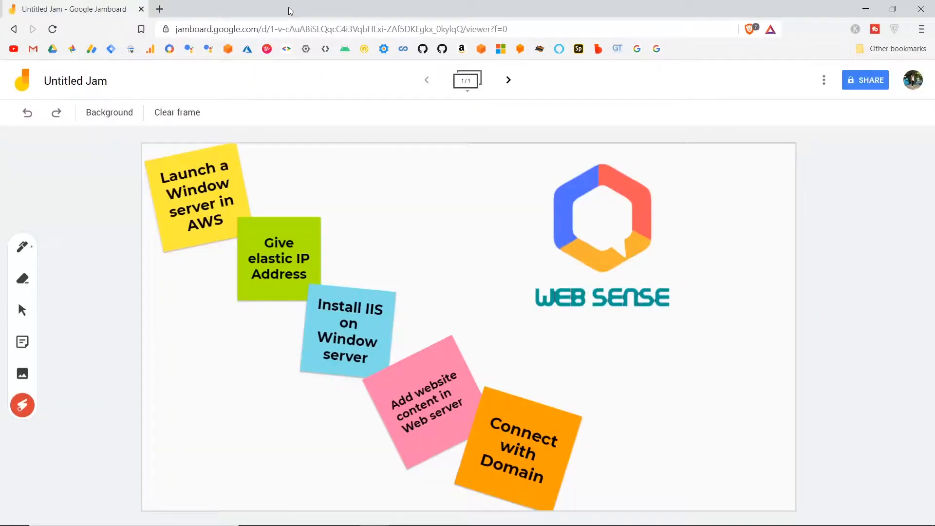
click(866, 9)
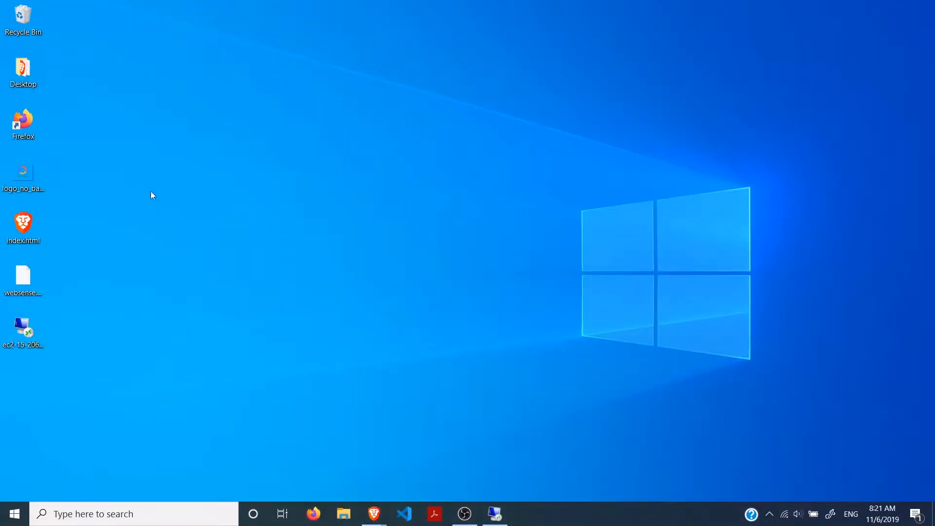
Copy index.html and the logo image from the local desktop to the remote desktop, closing all Internet Explorer tabs there
drag(94, 224, 1, 174)
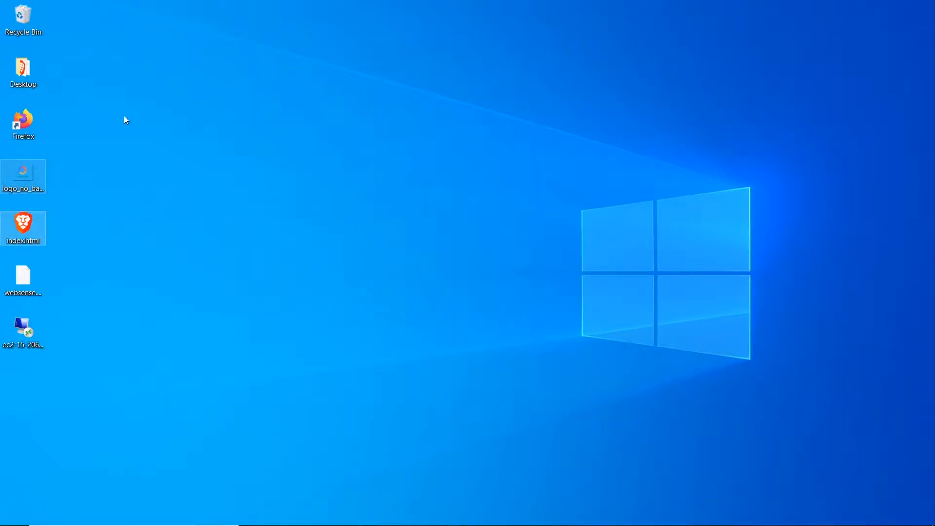
click(495, 513)
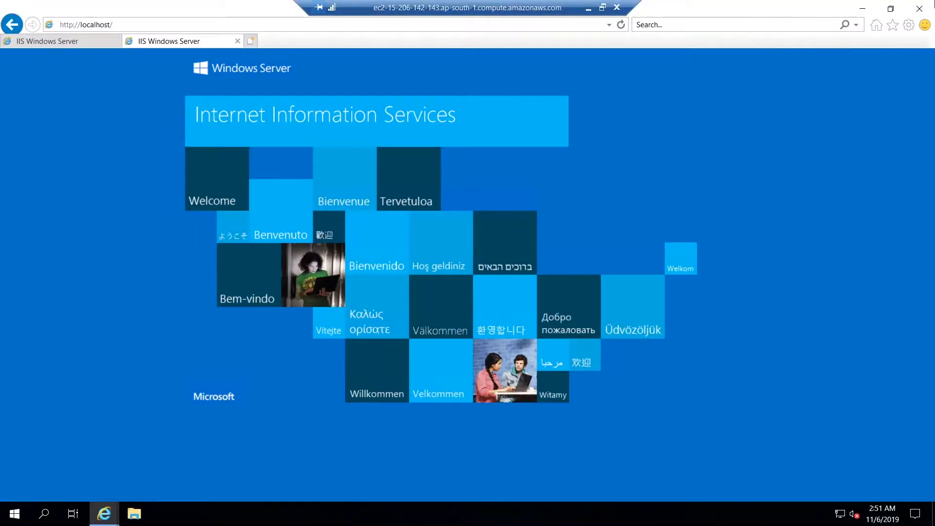
click(922, 11)
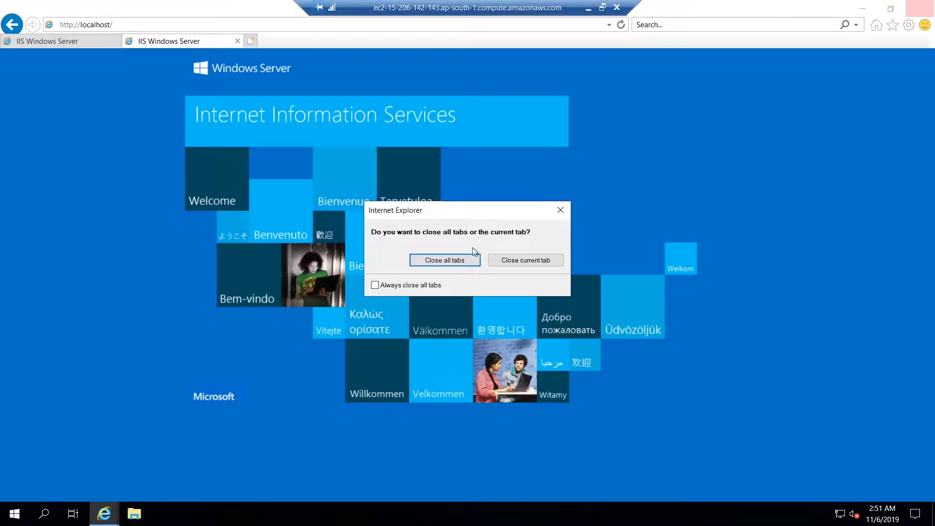
click(461, 262)
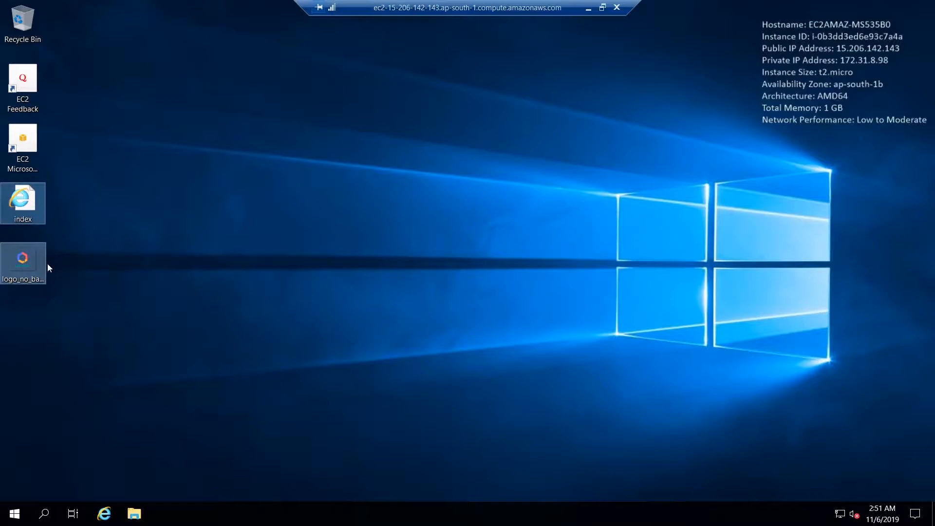
Move both iisstart files from C:\inetpub\wwwroot to the remote desktop
click(135, 514)
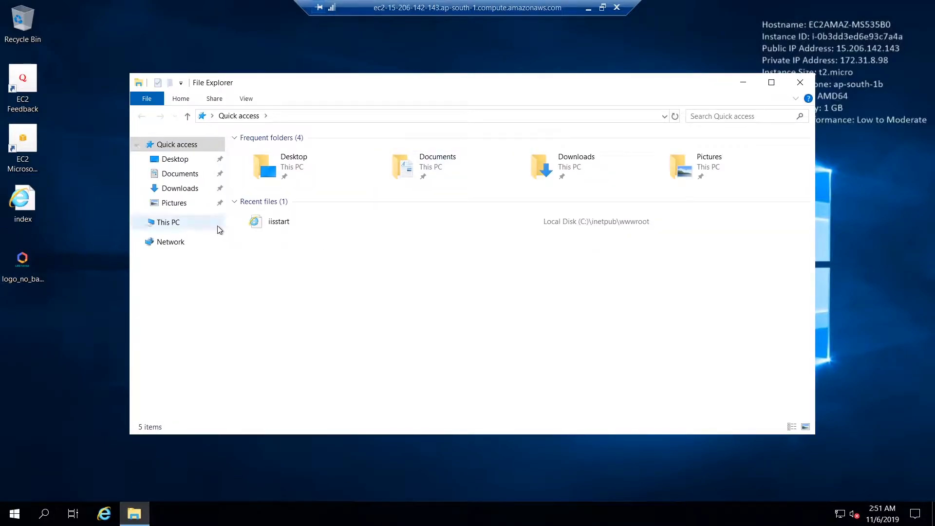
click(136, 223)
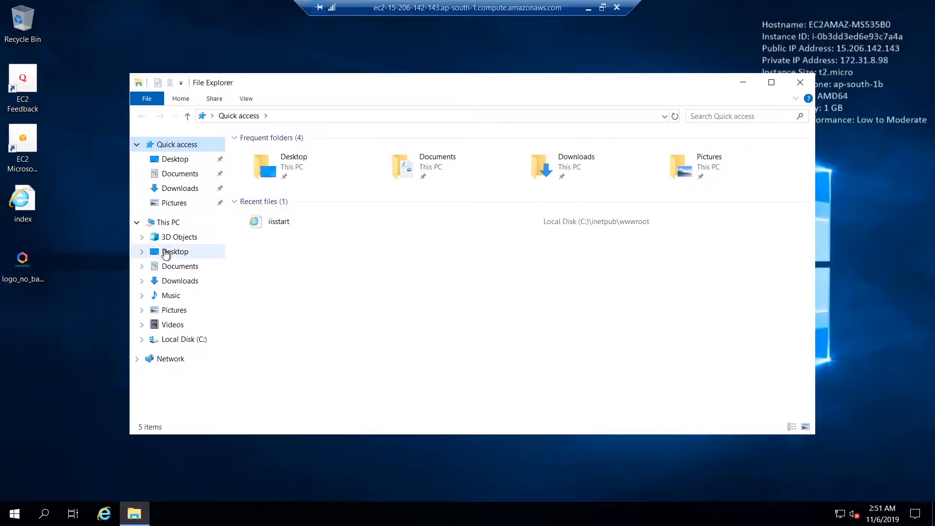
click(195, 343)
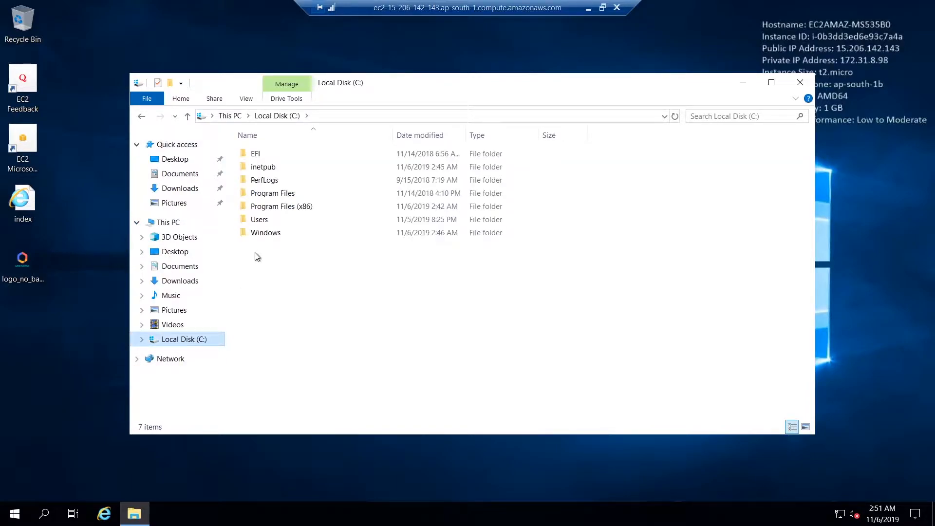
double_click(306, 166)
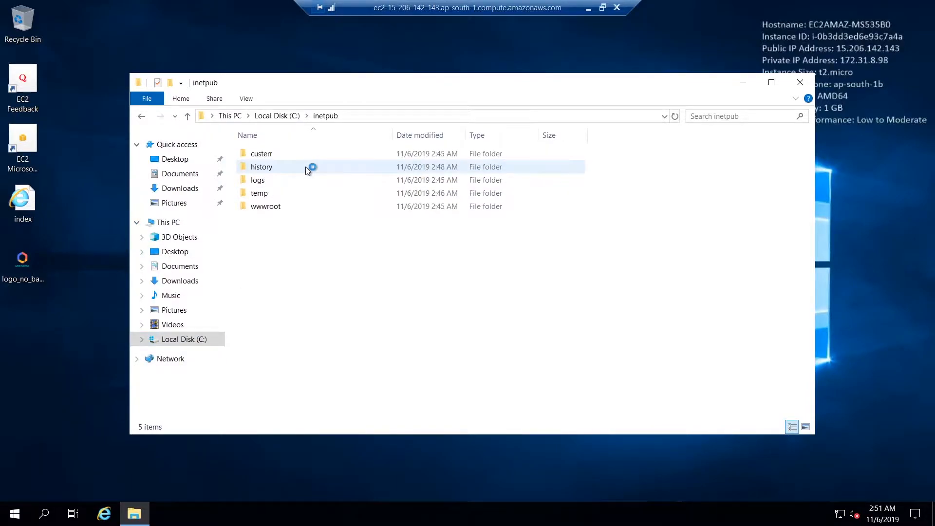
double_click(314, 206)
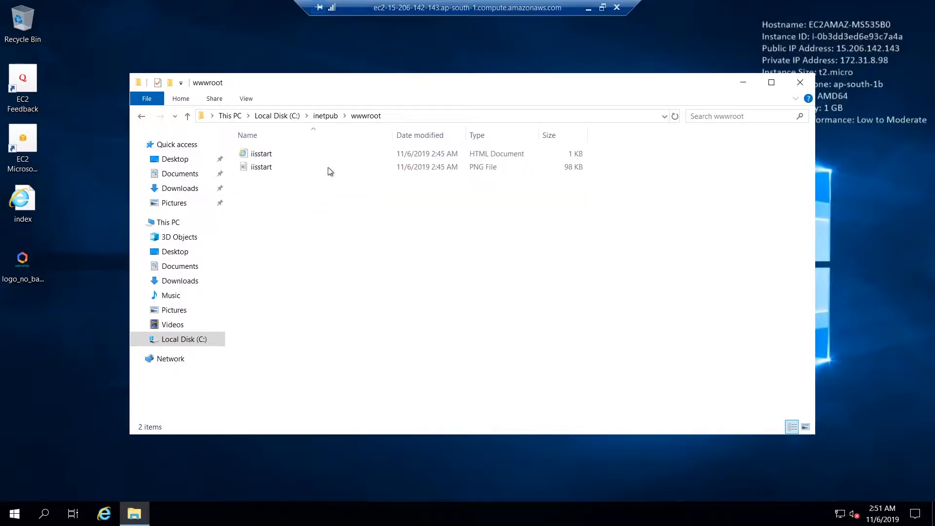
drag(361, 200, 327, 146)
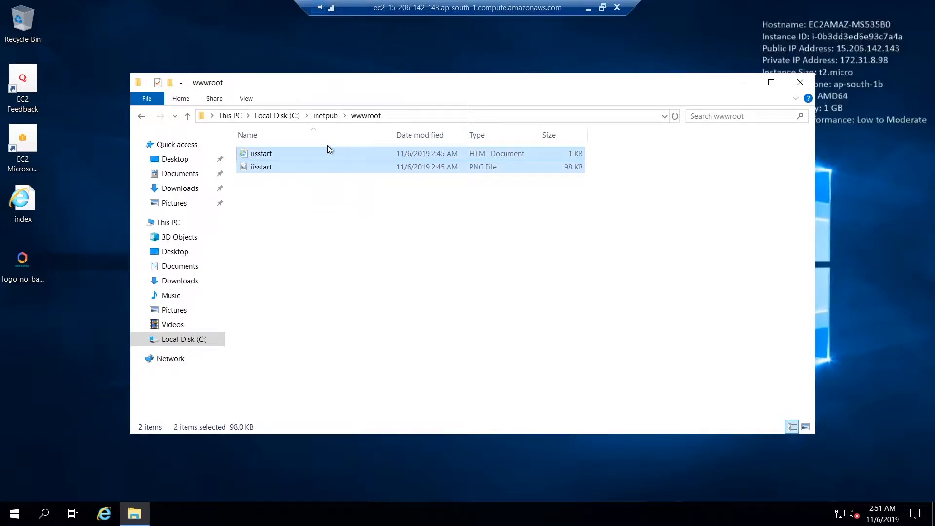
drag(98, 332, 5, 361)
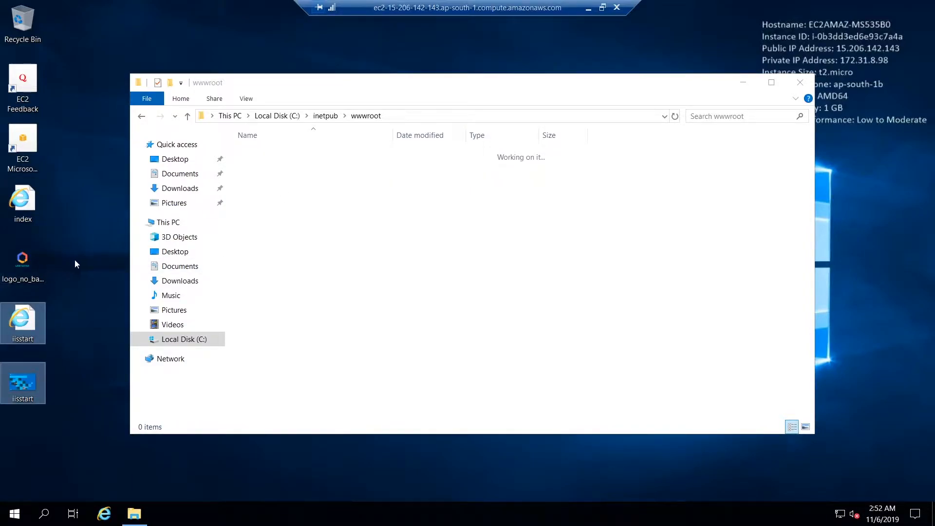
Move index and logo_no_background from the remote desktop into the wwwroot folder, and close the folder window
drag(89, 268, 4, 199)
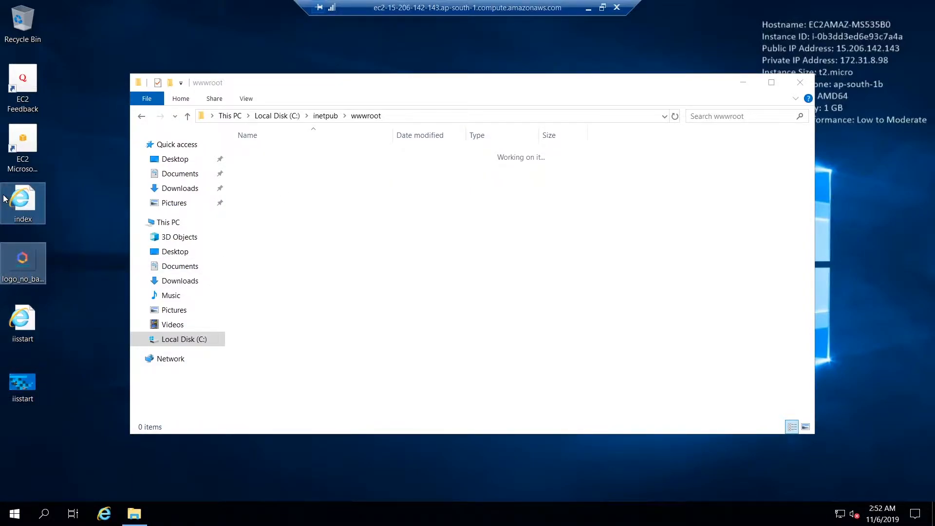
click(357, 190)
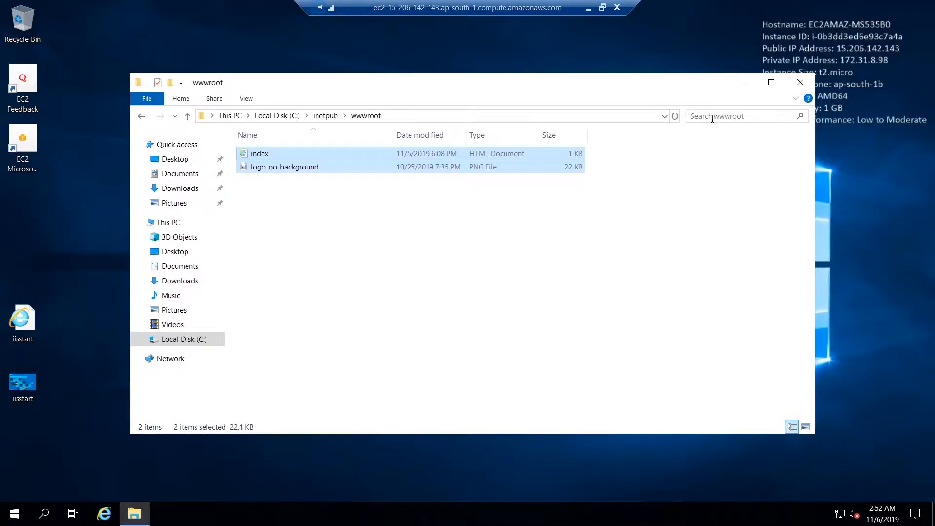
click(802, 82)
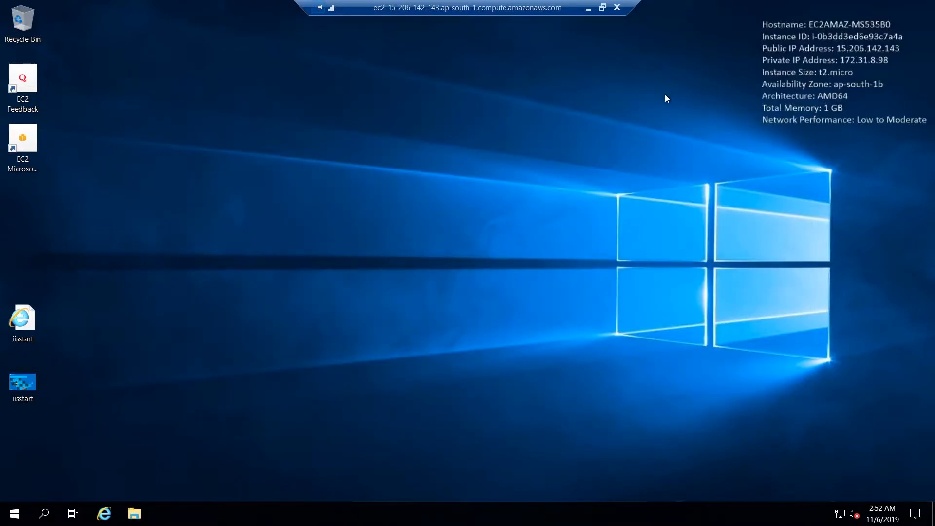
click(107, 519)
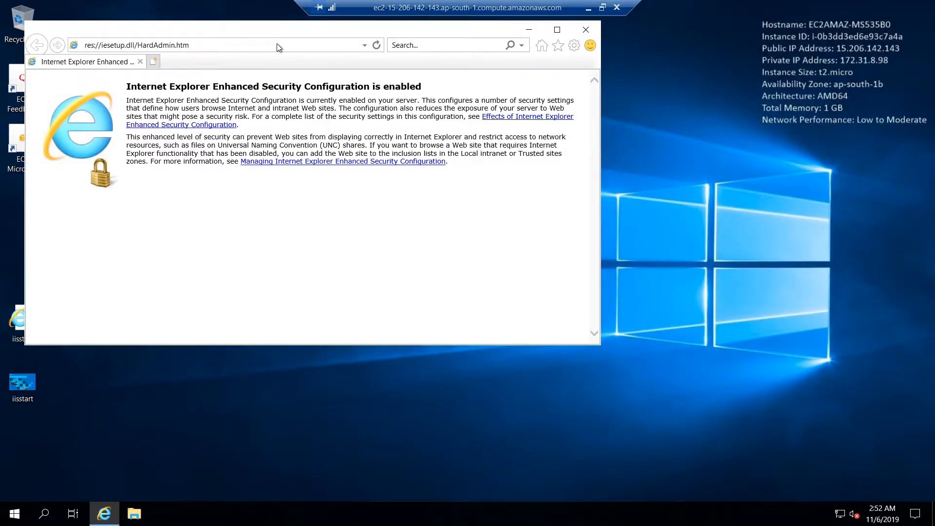
click(151, 61)
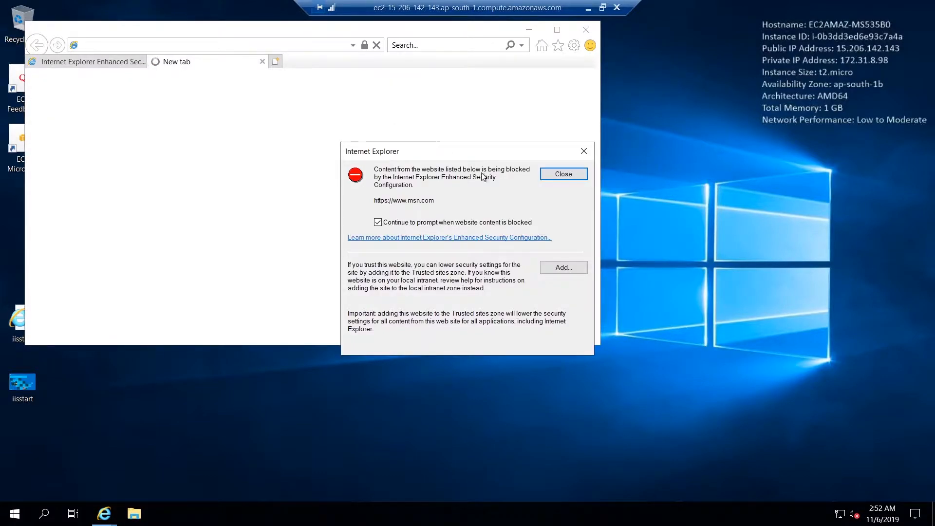
click(572, 173)
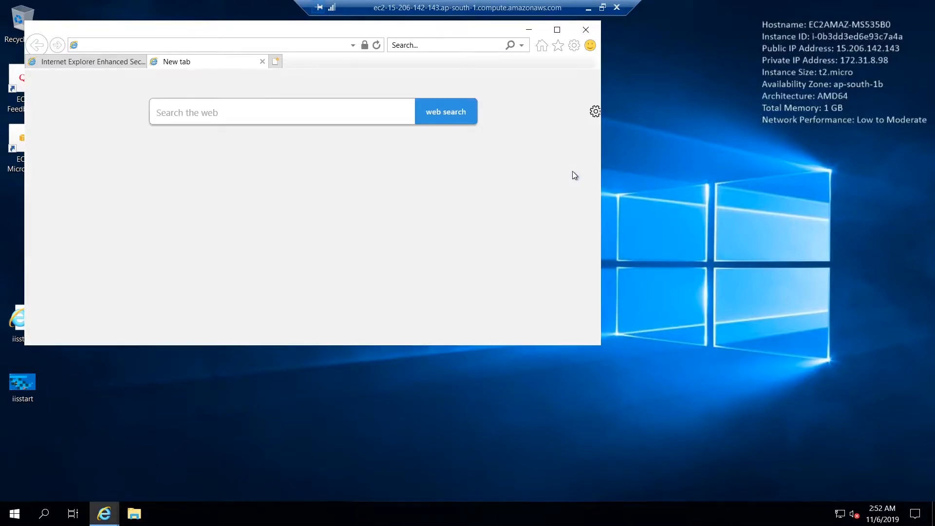
click(141, 62)
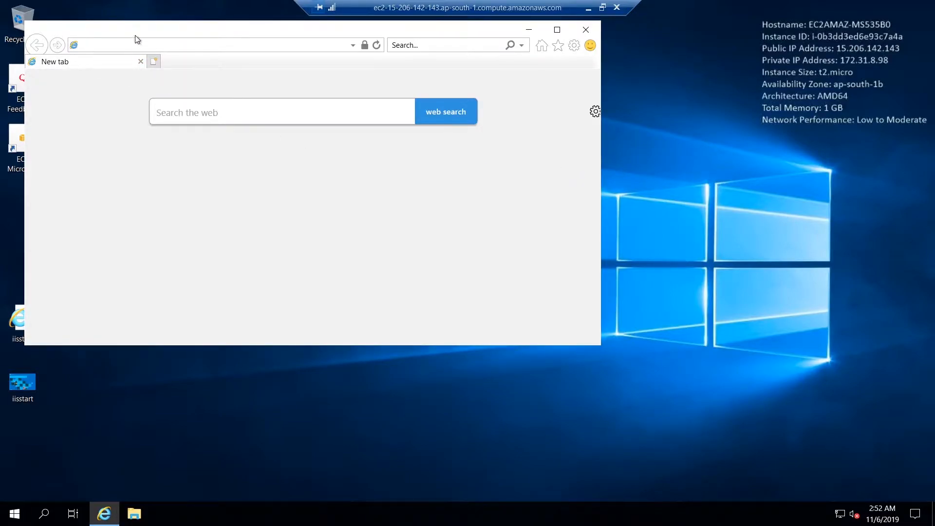
text(htt)
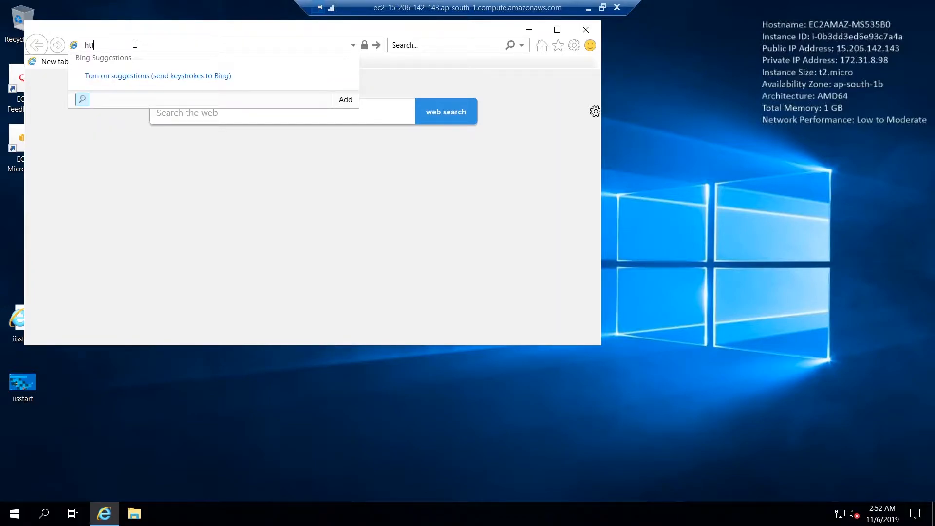
text(p://localhost)
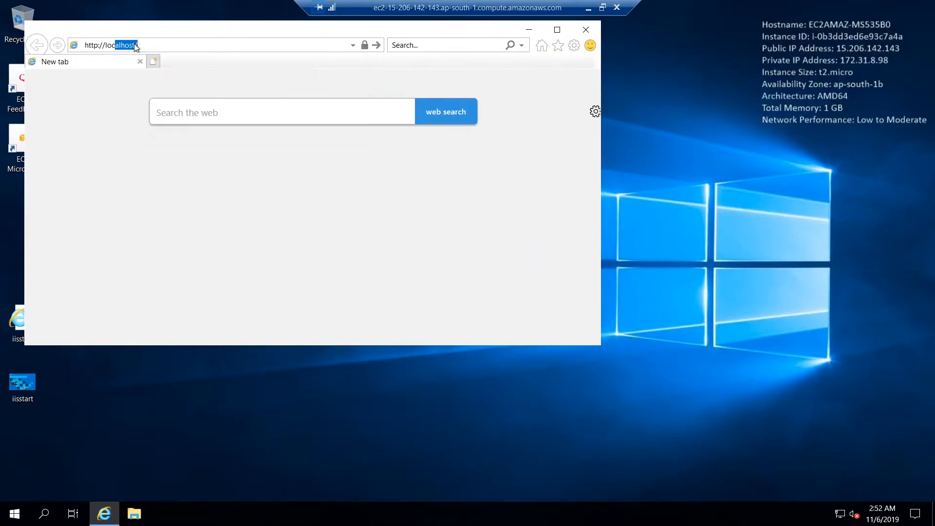
key(Return)
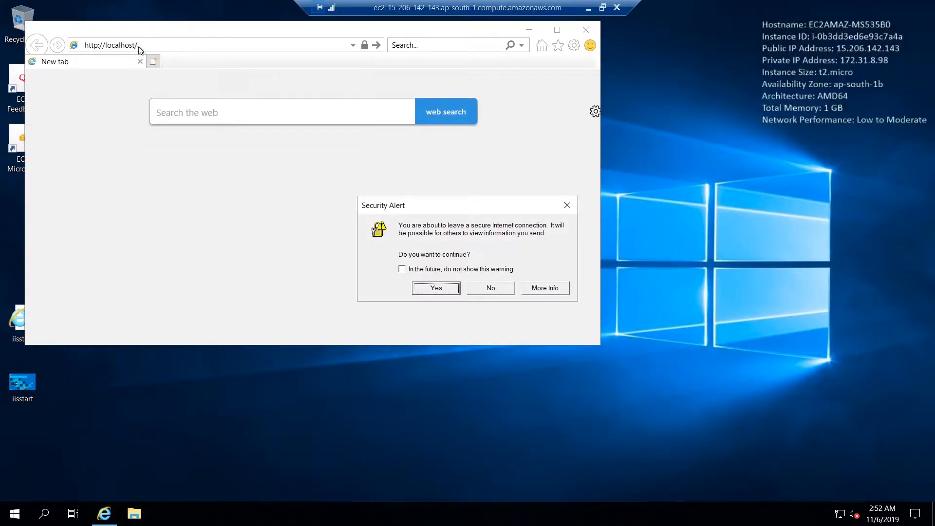
click(401, 269)
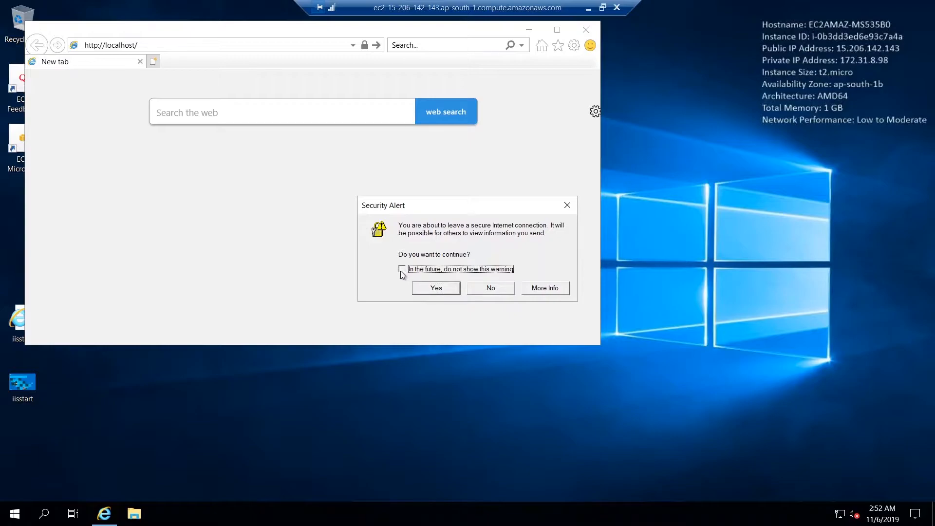
click(434, 291)
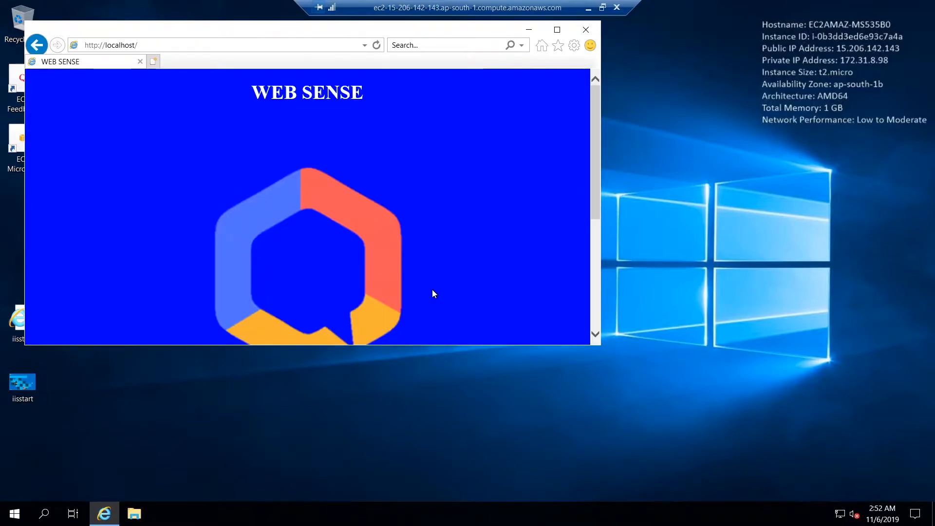
click(559, 31)
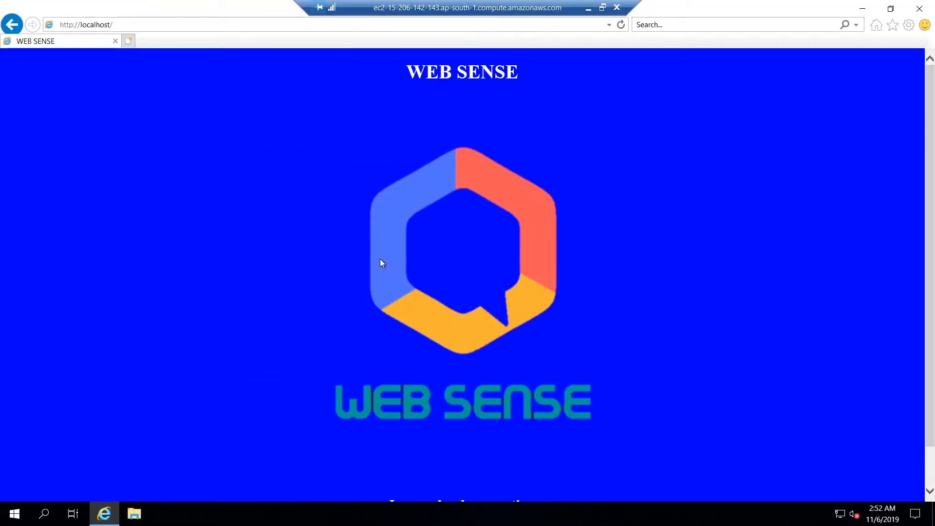
click(919, 8)
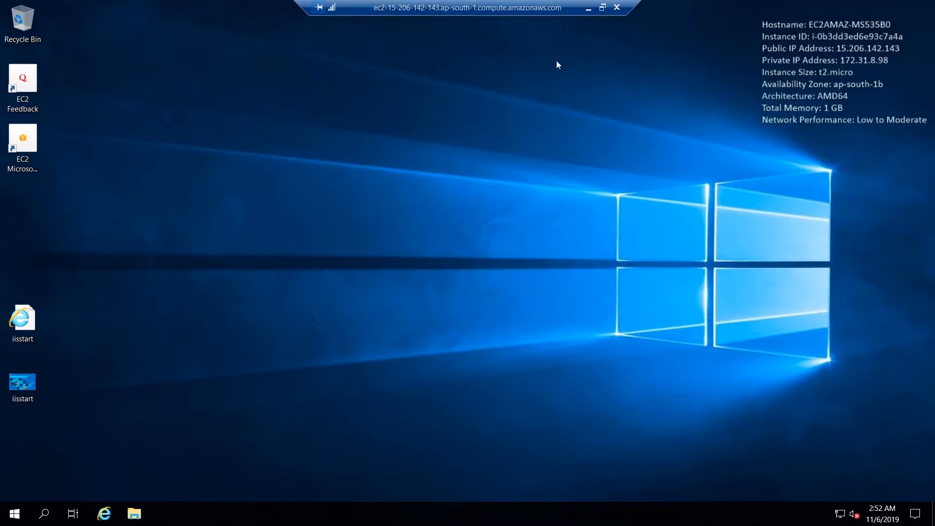
Minimize the remote session and copy the web sense instance's IPv4 public IP from the EC2 Instances page in the local browser
click(588, 8)
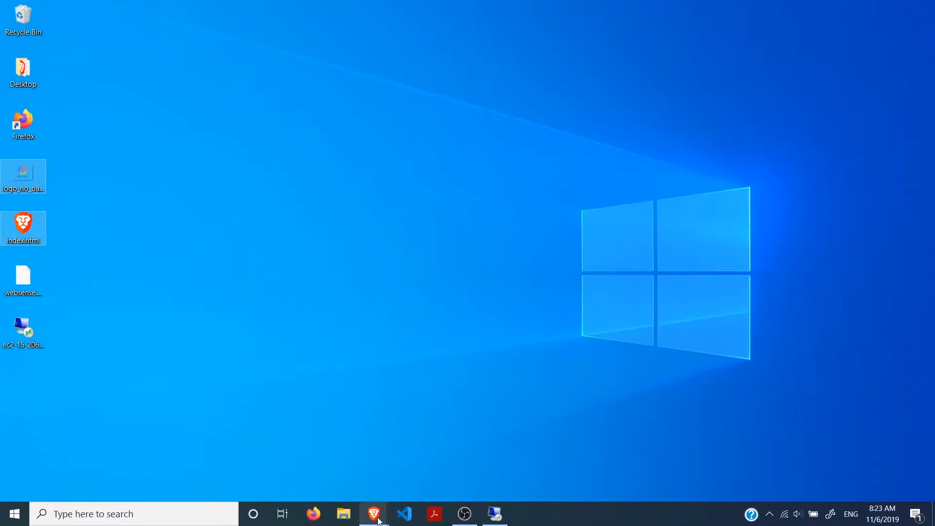
mouse_move(379, 520)
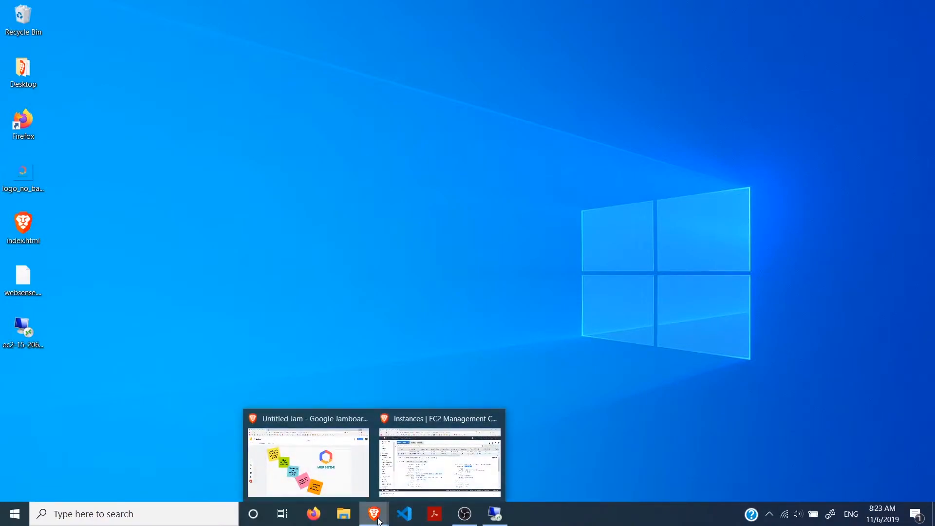
click(475, 422)
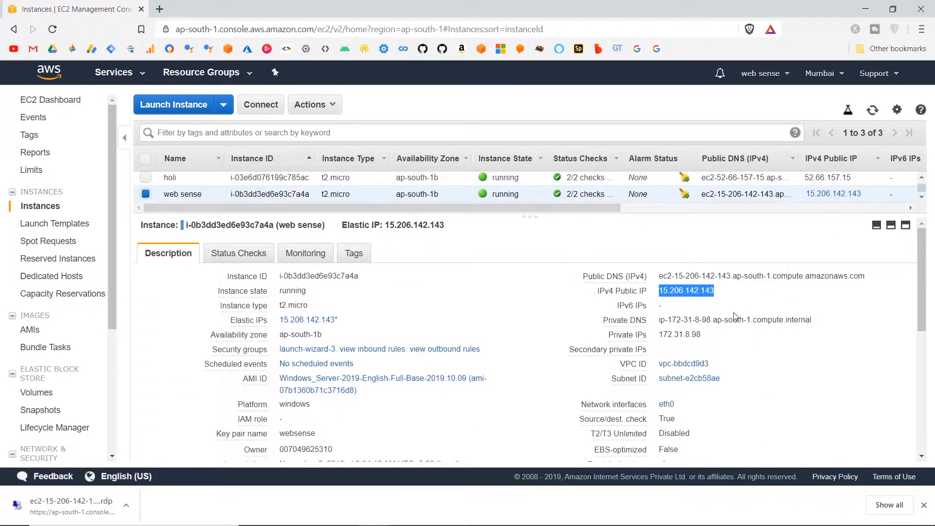
click(725, 291)
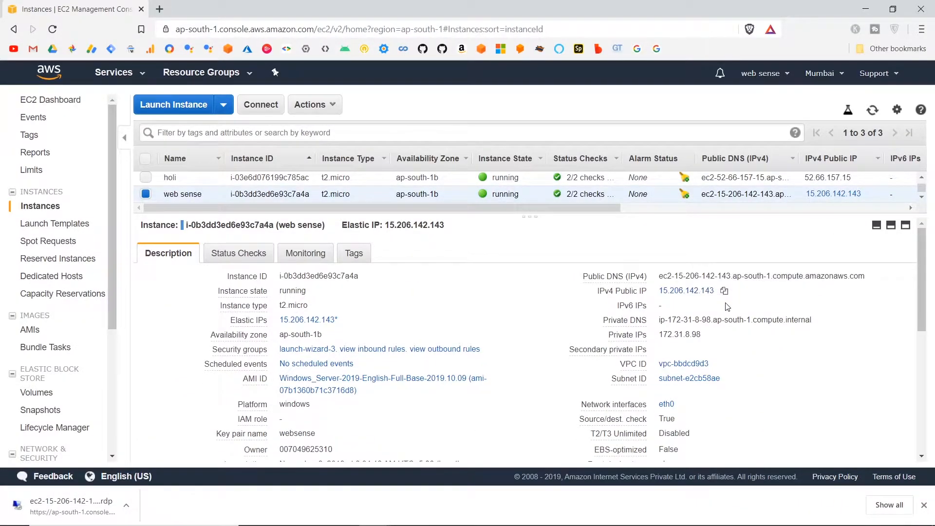
click(725, 290)
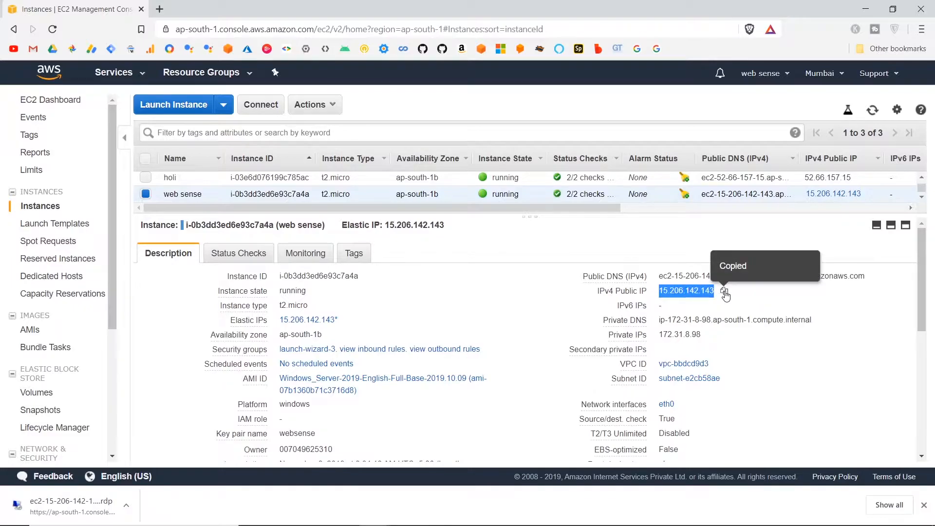
View the site at 15.206.142.143 in a new local browser tab and close that tab
click(160, 10)
key(ctrl+v)
key(Return)
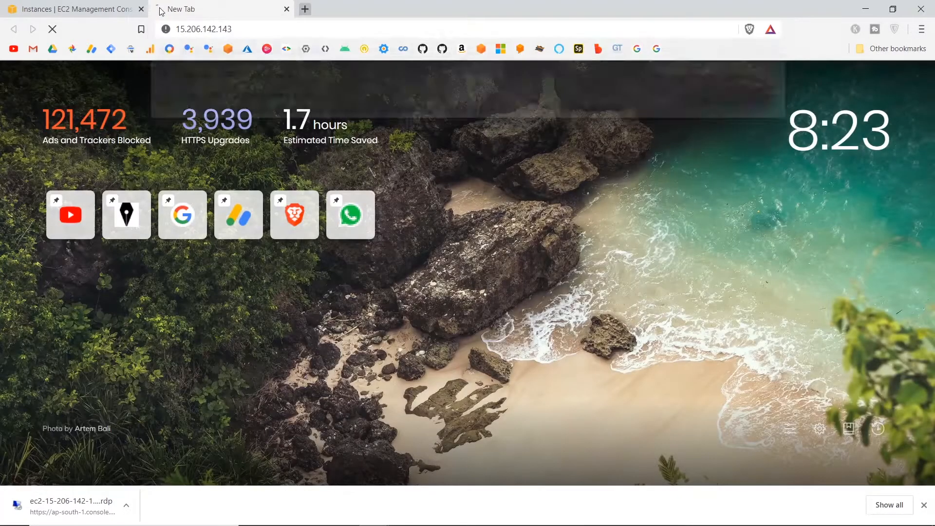
scroll(350, 321, down, 1)
scroll(351, 320, up, 1)
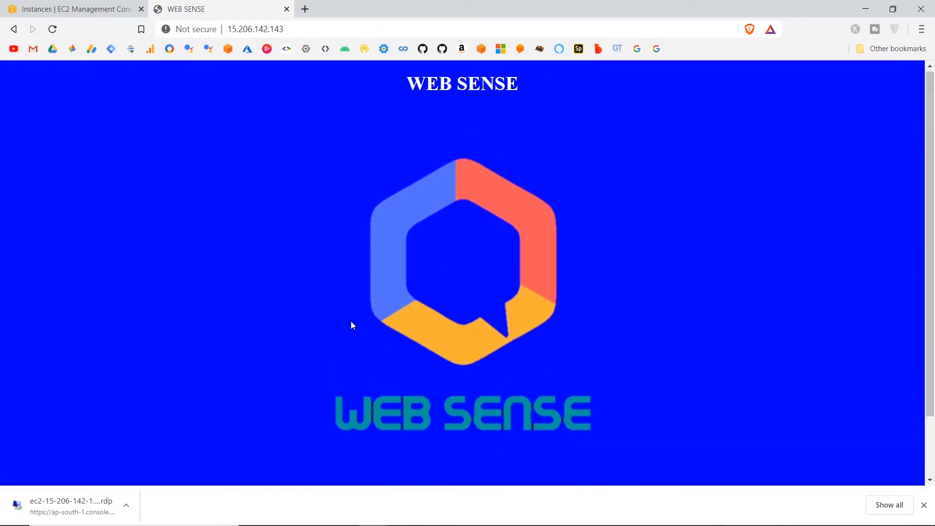
click(286, 9)
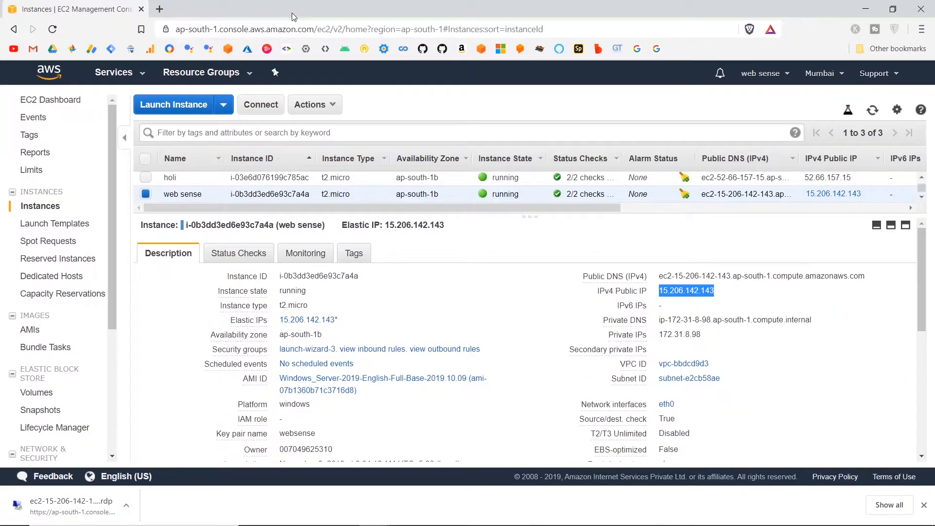
Check the site at 15.206.142.143 in a private browser window and close that window
key(ctrl+shift+n)
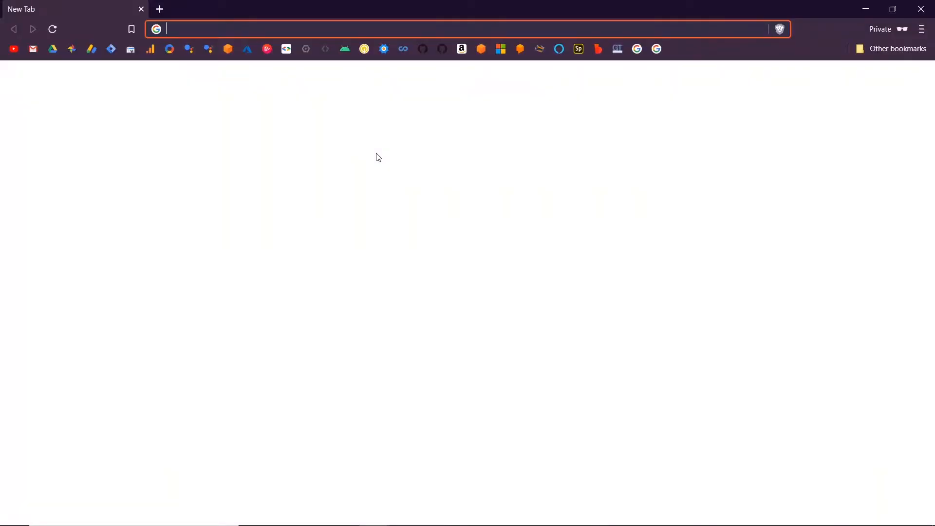
key(ctrl+v)
key(Return)
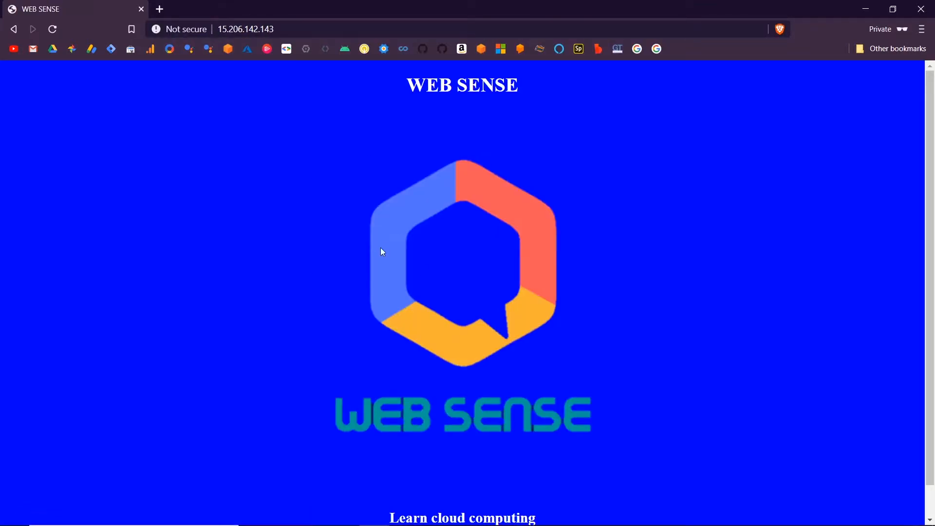
scroll(414, 291, down, 1)
scroll(414, 291, up, 1)
scroll(415, 291, down, 1)
scroll(415, 291, up, 1)
click(920, 8)
Minimize the EC2 console window, switch to the Jamboard window, and point out the workflow sticky notes with the laser
click(864, 7)
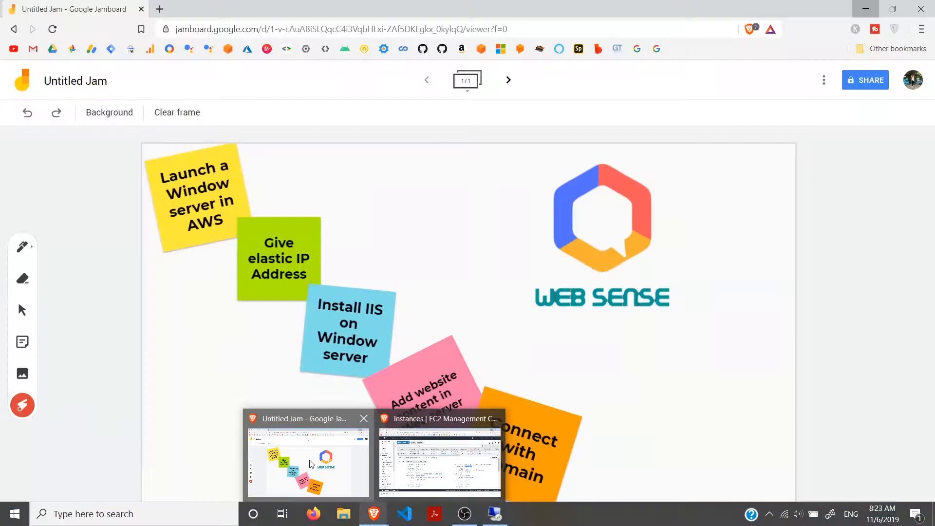
click(311, 463)
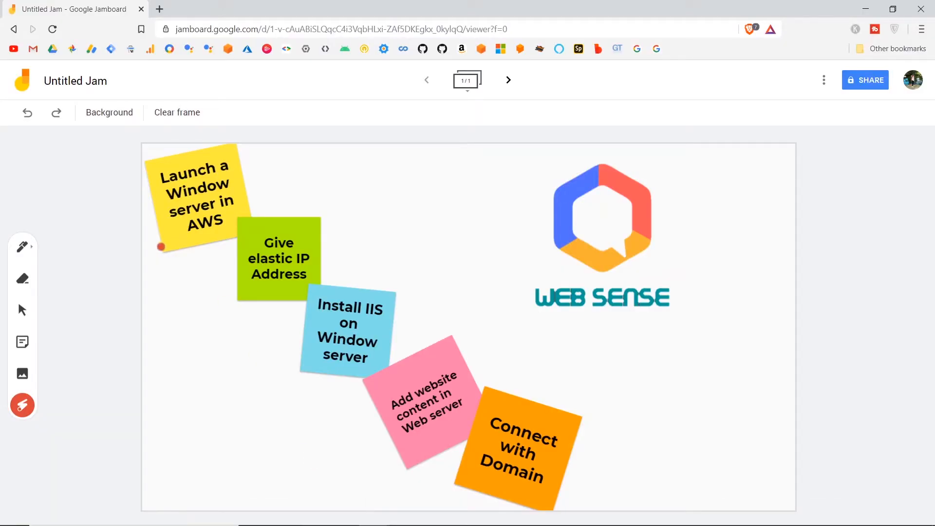
drag(180, 261, 250, 146)
mouse_move(213, 304)
mouse_down()
mouse_move(295, 241)
mouse_move(255, 349)
mouse_move(293, 374)
mouse_move(393, 294)
mouse_up()
drag(365, 437, 559, 292)
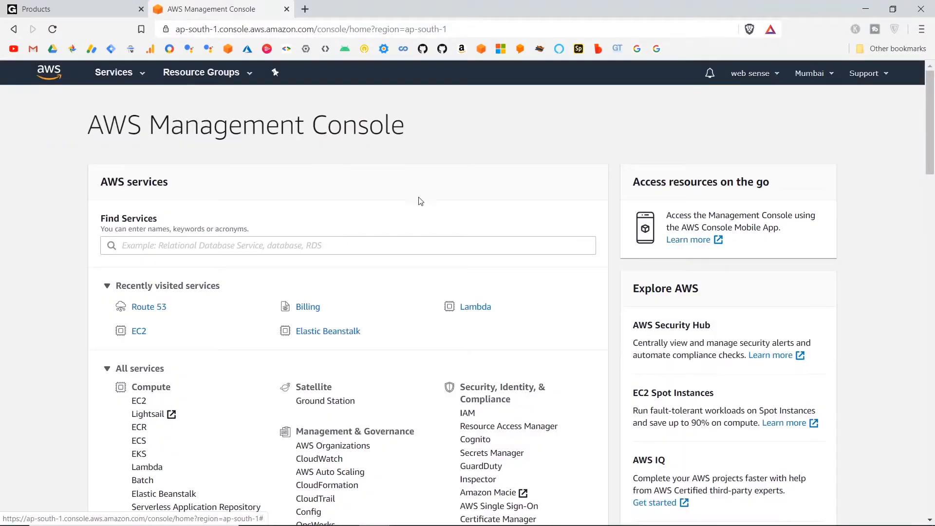
Open the running EC2 instances from the AWS Management Console and copy the web sense instance's IPv4 public IP
scroll(404, 315, down, 1)
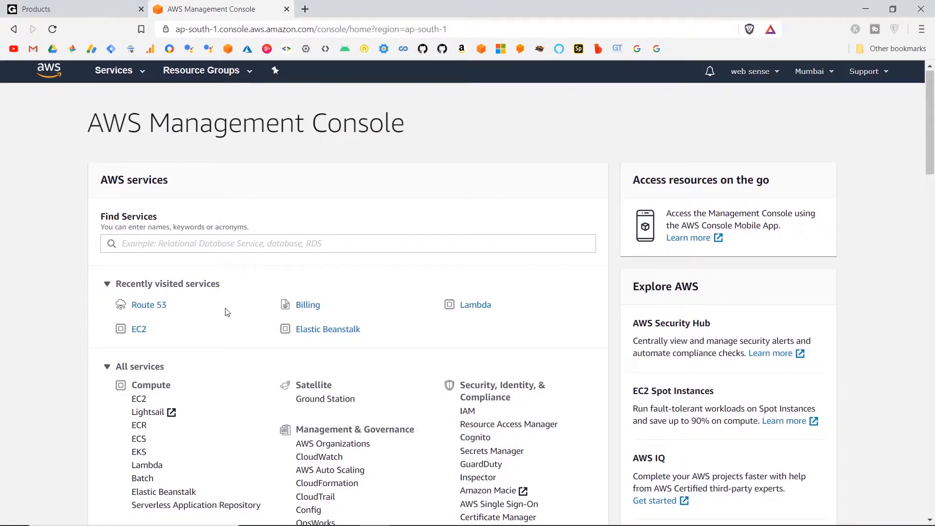
click(139, 329)
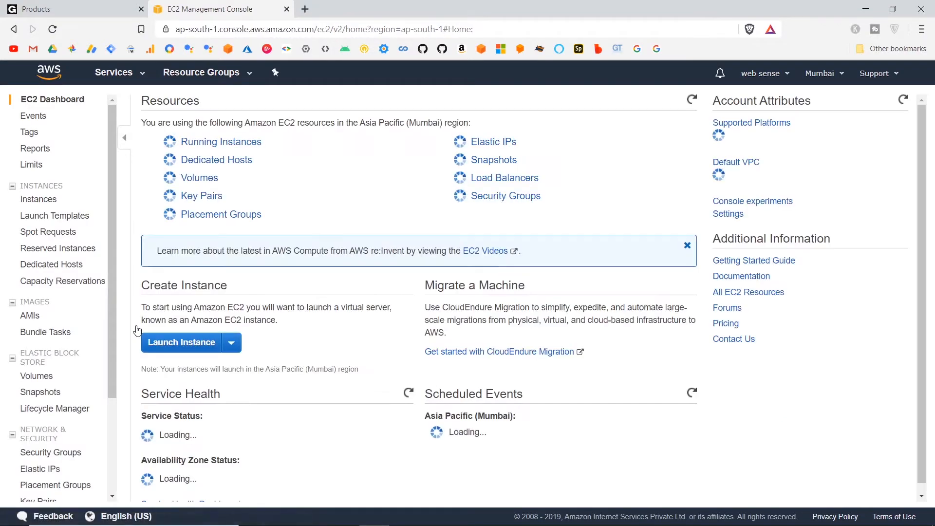
click(234, 142)
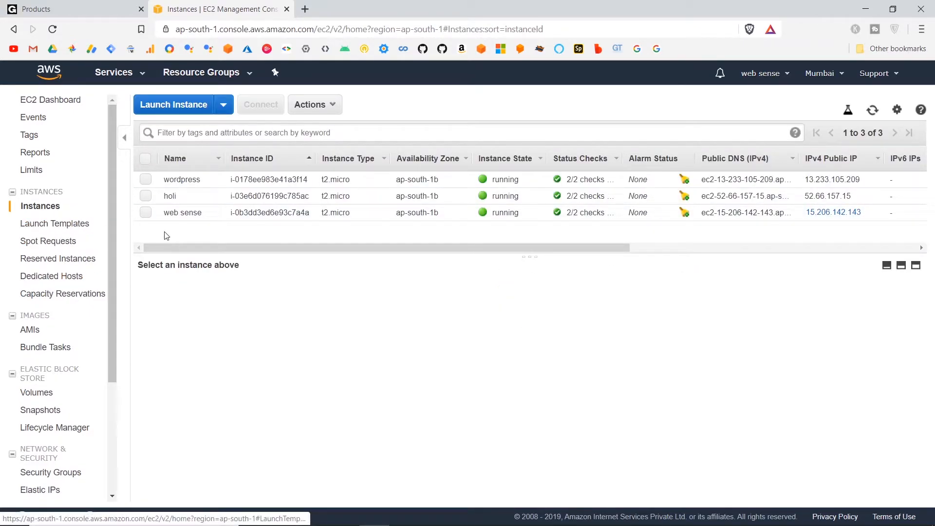
click(146, 212)
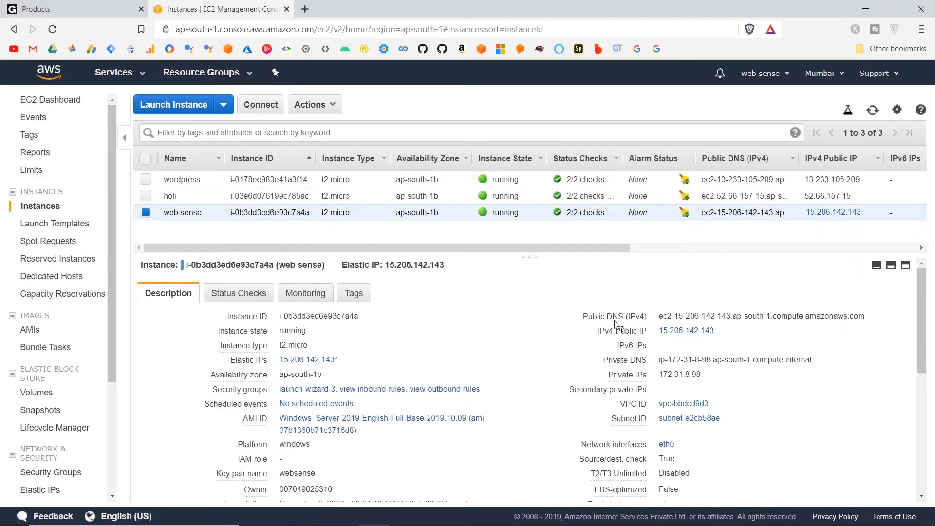
click(725, 331)
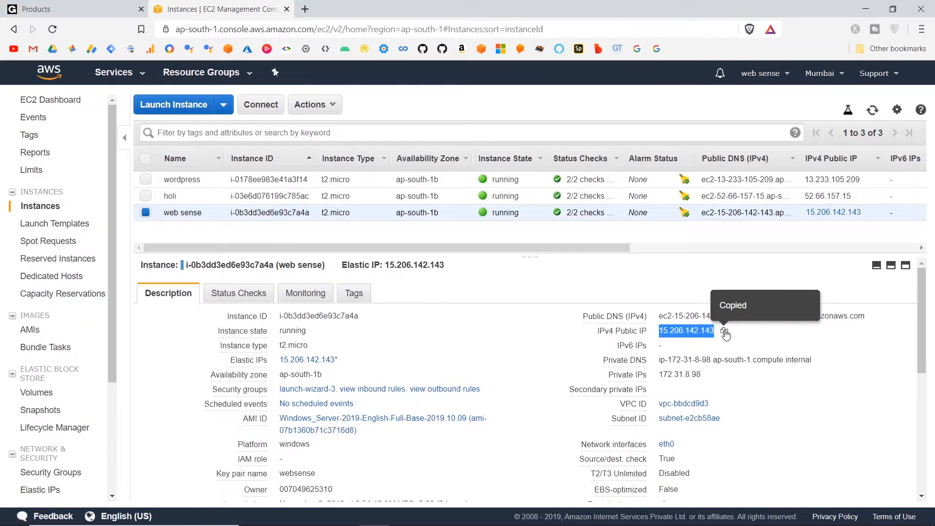
Point the A record of holiphoto.club to 15.206.142.143 in GoDaddy's DNS management and save it
click(107, 5)
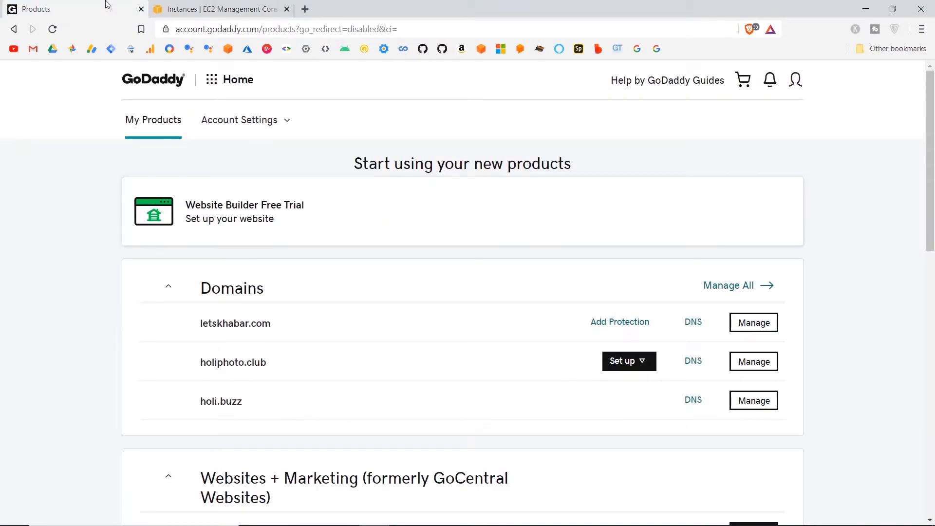
click(695, 369)
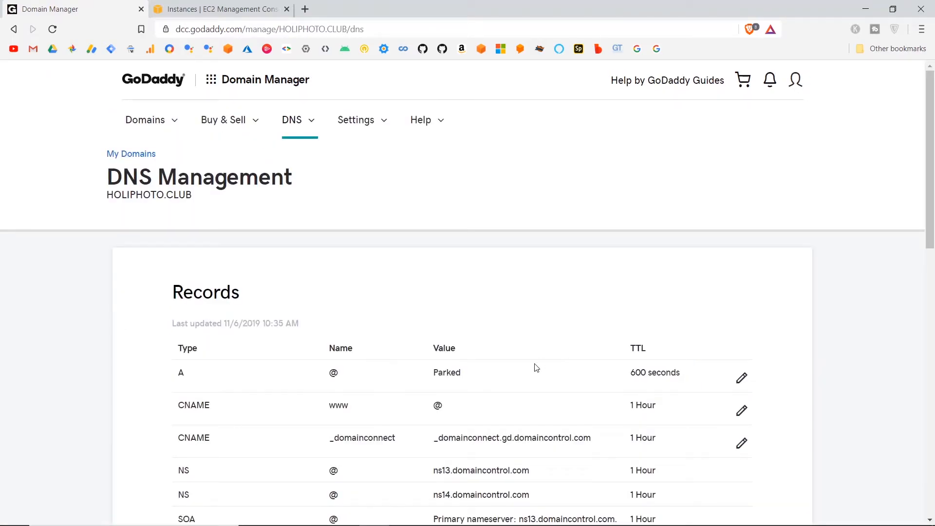
click(741, 378)
scroll(451, 420, down, 2)
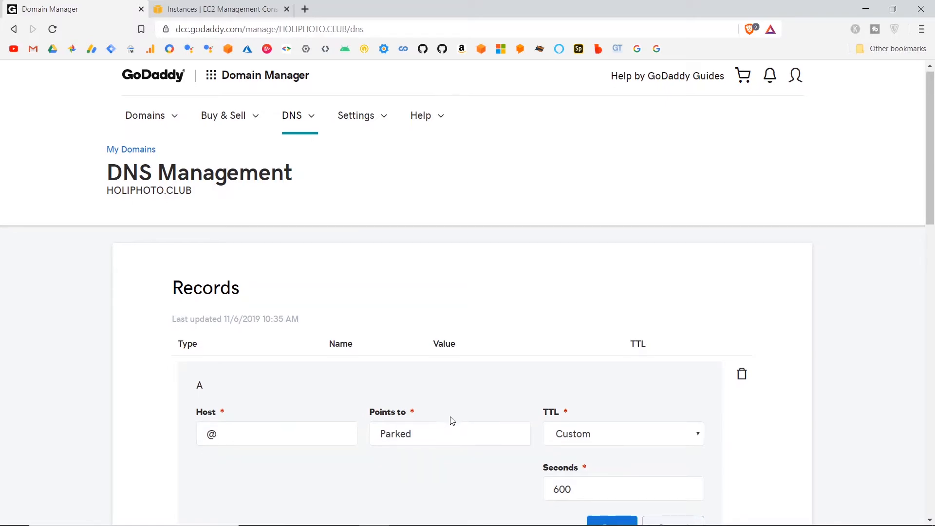
click(430, 344)
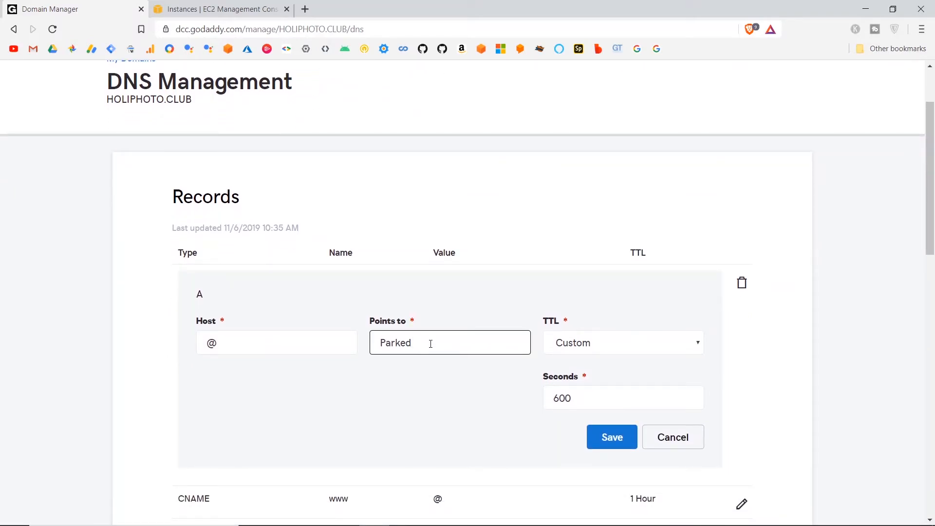
key(BackSpace)
key(BackSpace)
key(BackSpace)
key(BackSpace)
key(BackSpace)
key(ctrl+v)
click(608, 436)
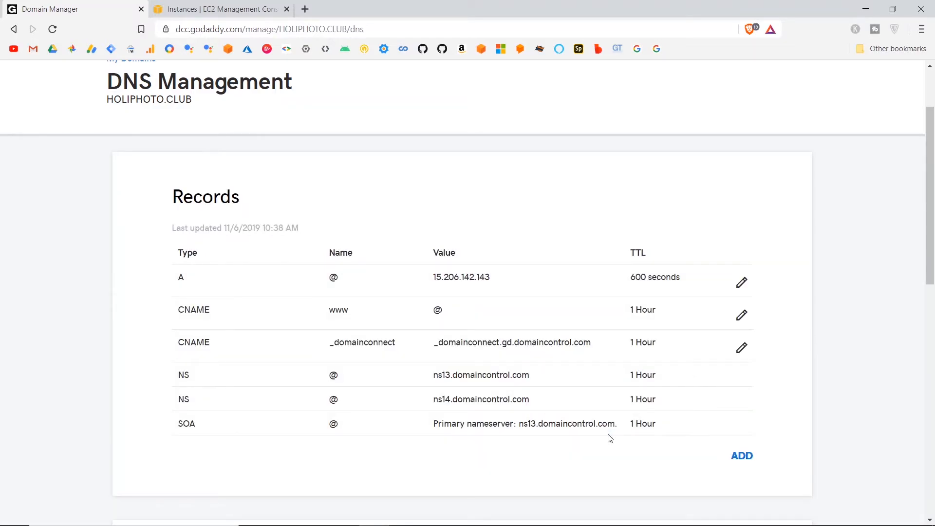
Load holiphoto.club in a new browser tab to check the site, and close the duplicate site tab
click(214, 9)
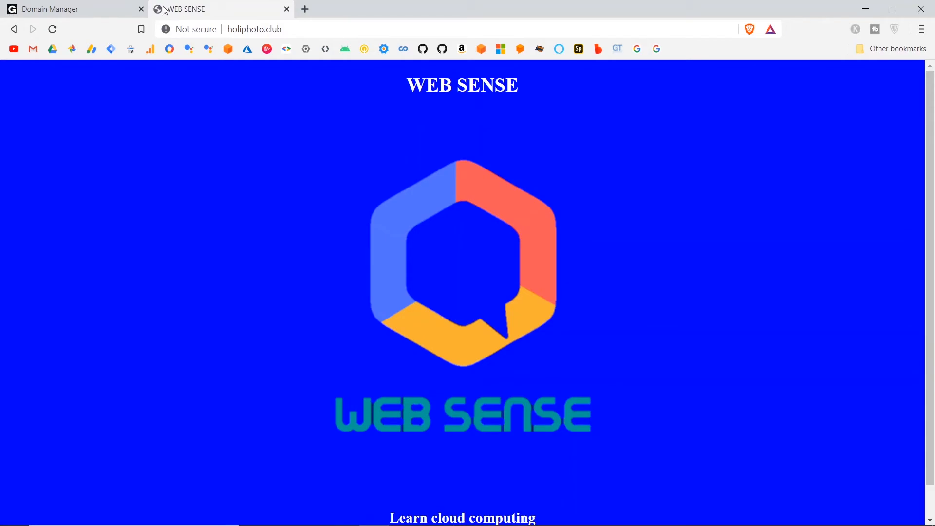
click(309, 8)
text(hol)
key(Return)
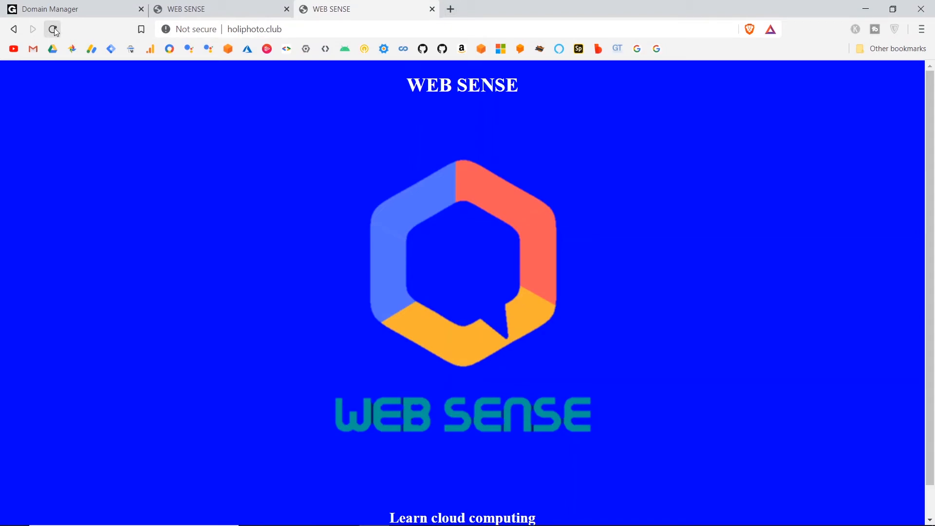
click(286, 9)
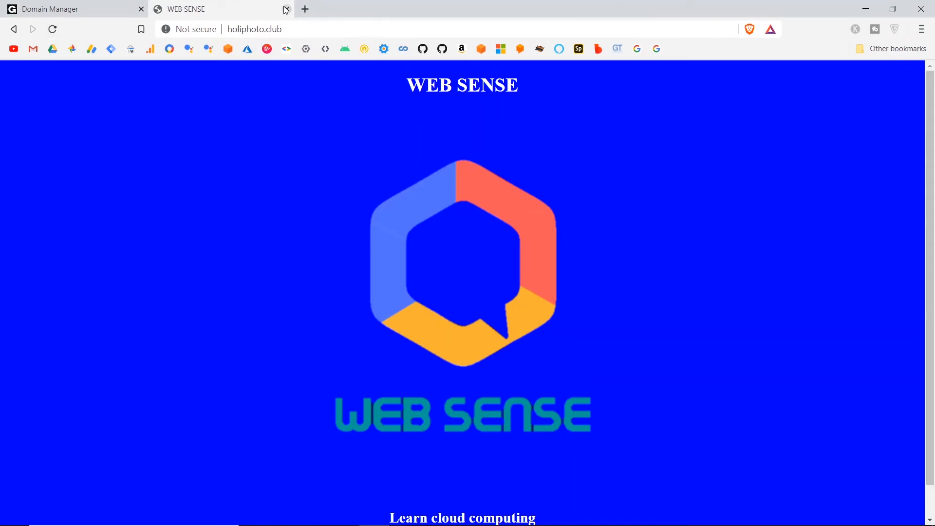